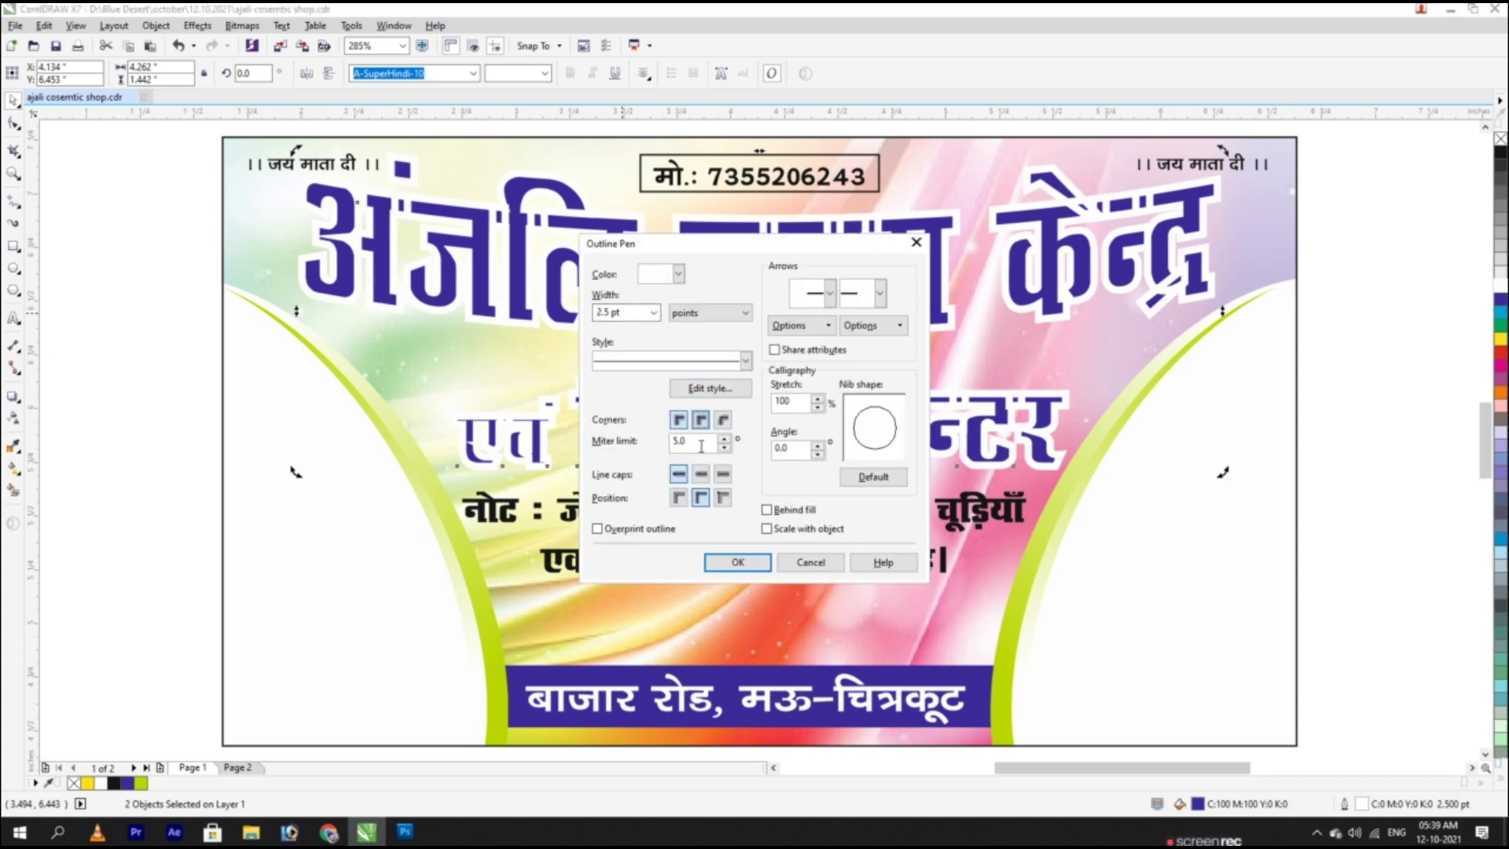
Step: Apply a white 2.5 pt outline to both purple headline lines, placed behind the fill and scaled with the object
left_click(738, 562)
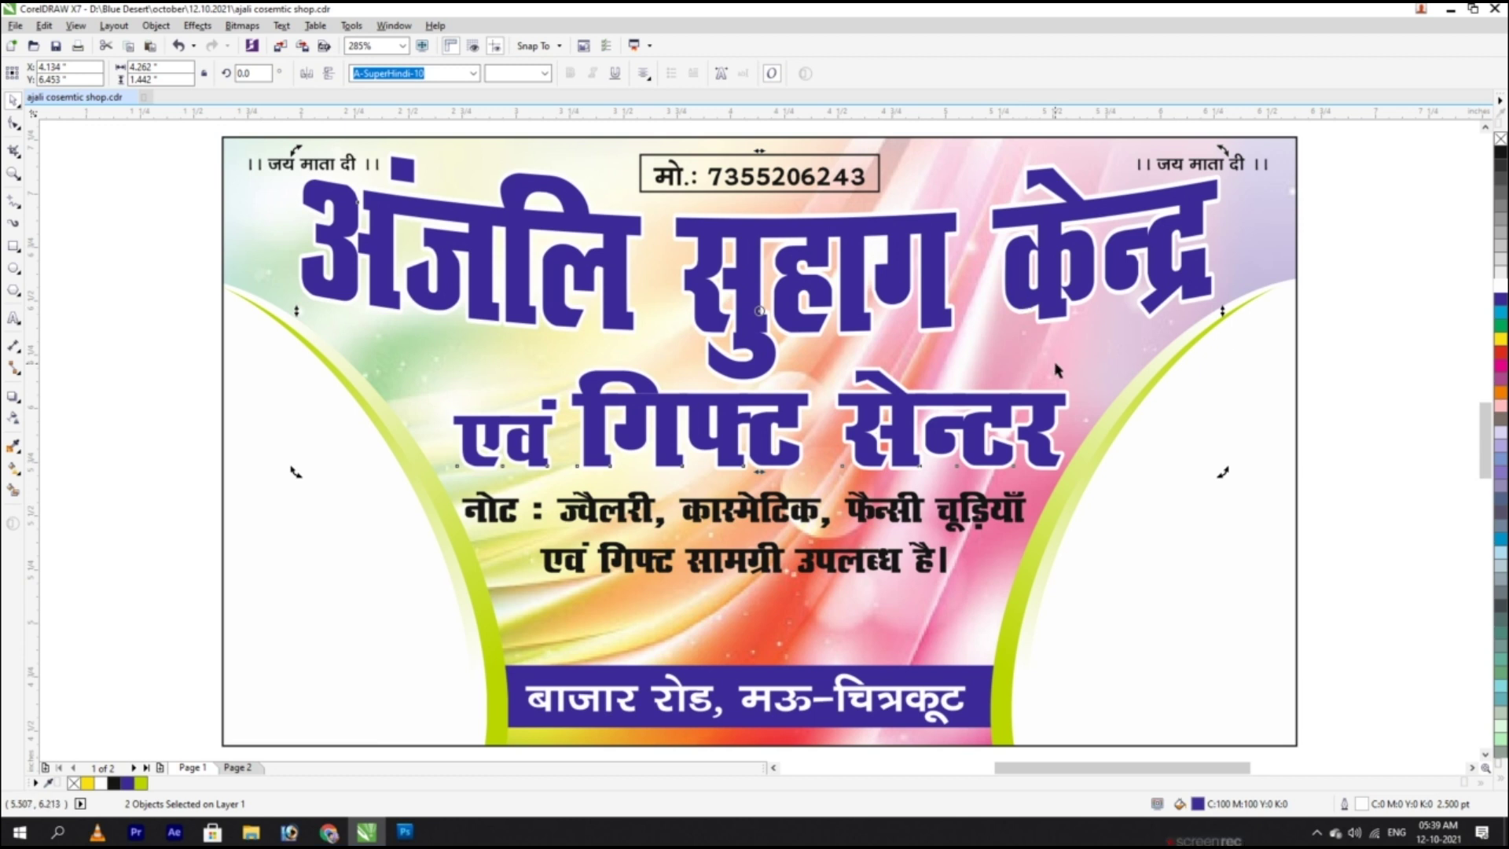
key("F12")
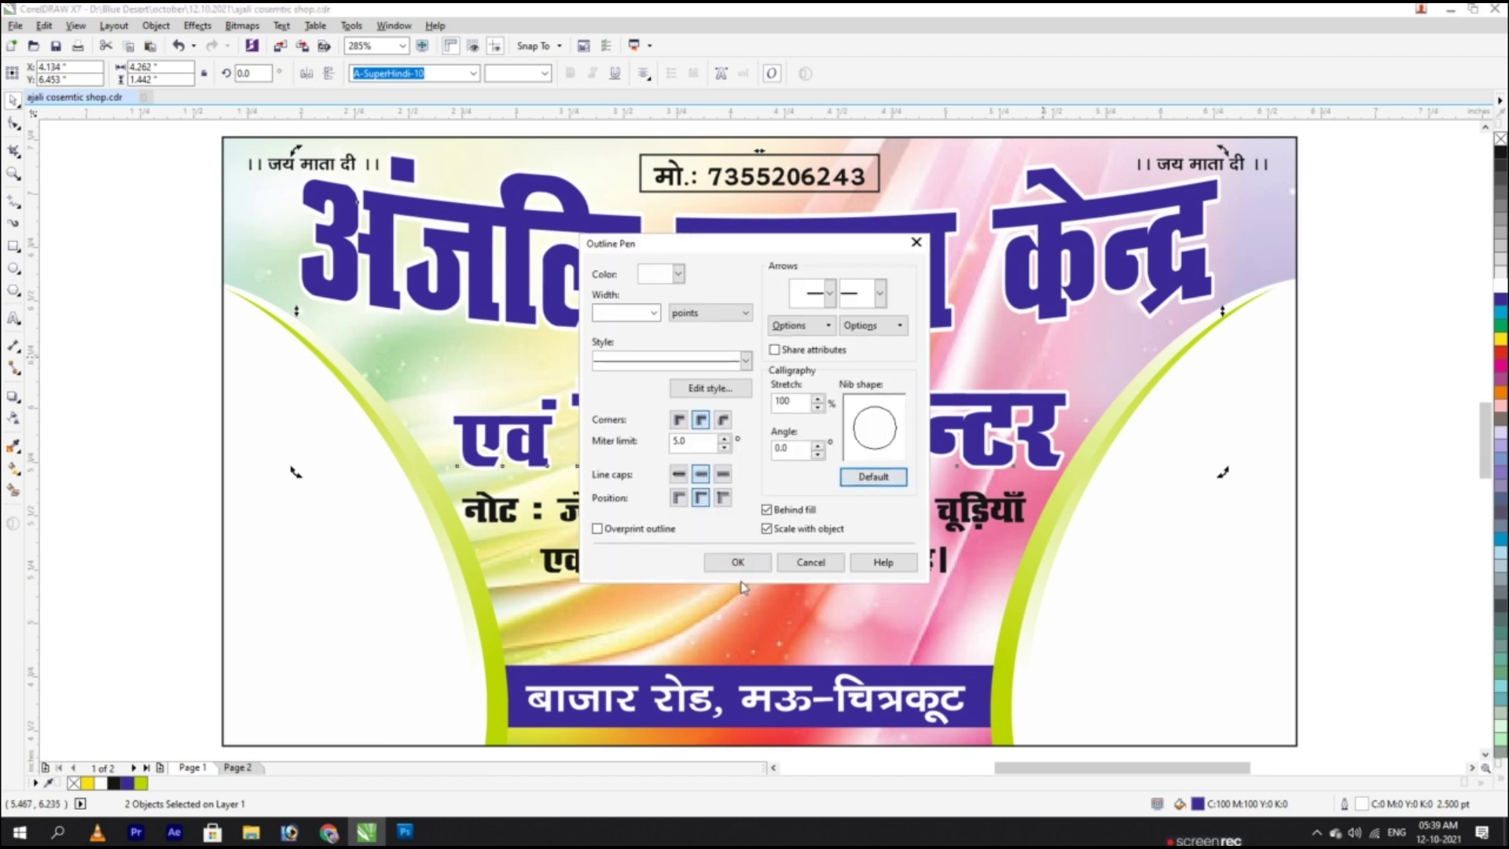
left_click(753, 565)
left_click(132, 358)
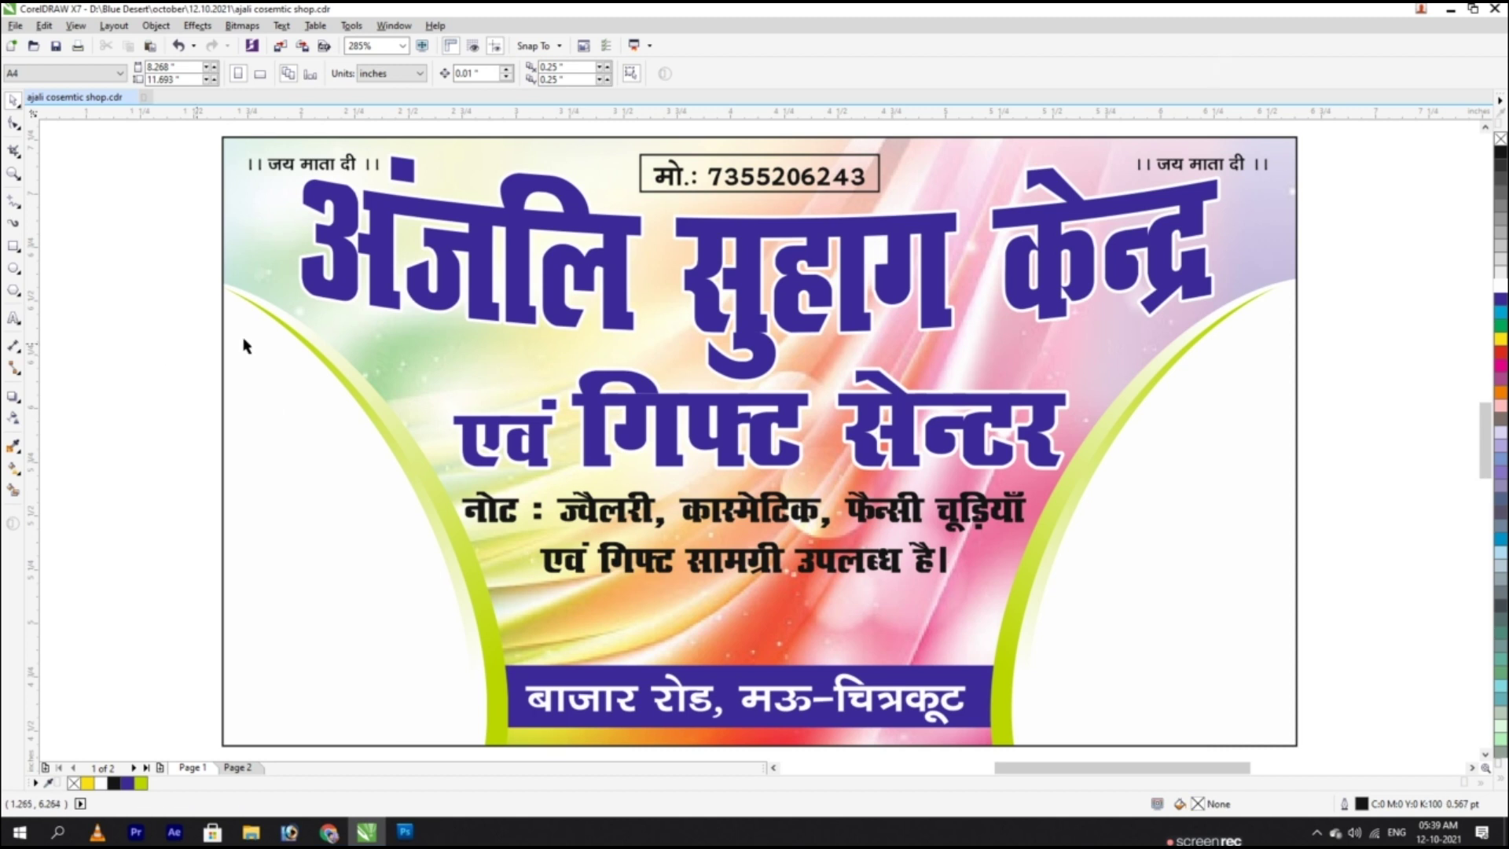
Step: Reduce the height of the top shop-name headline to about 0.997 inches and fill it with red
left_click(521, 256)
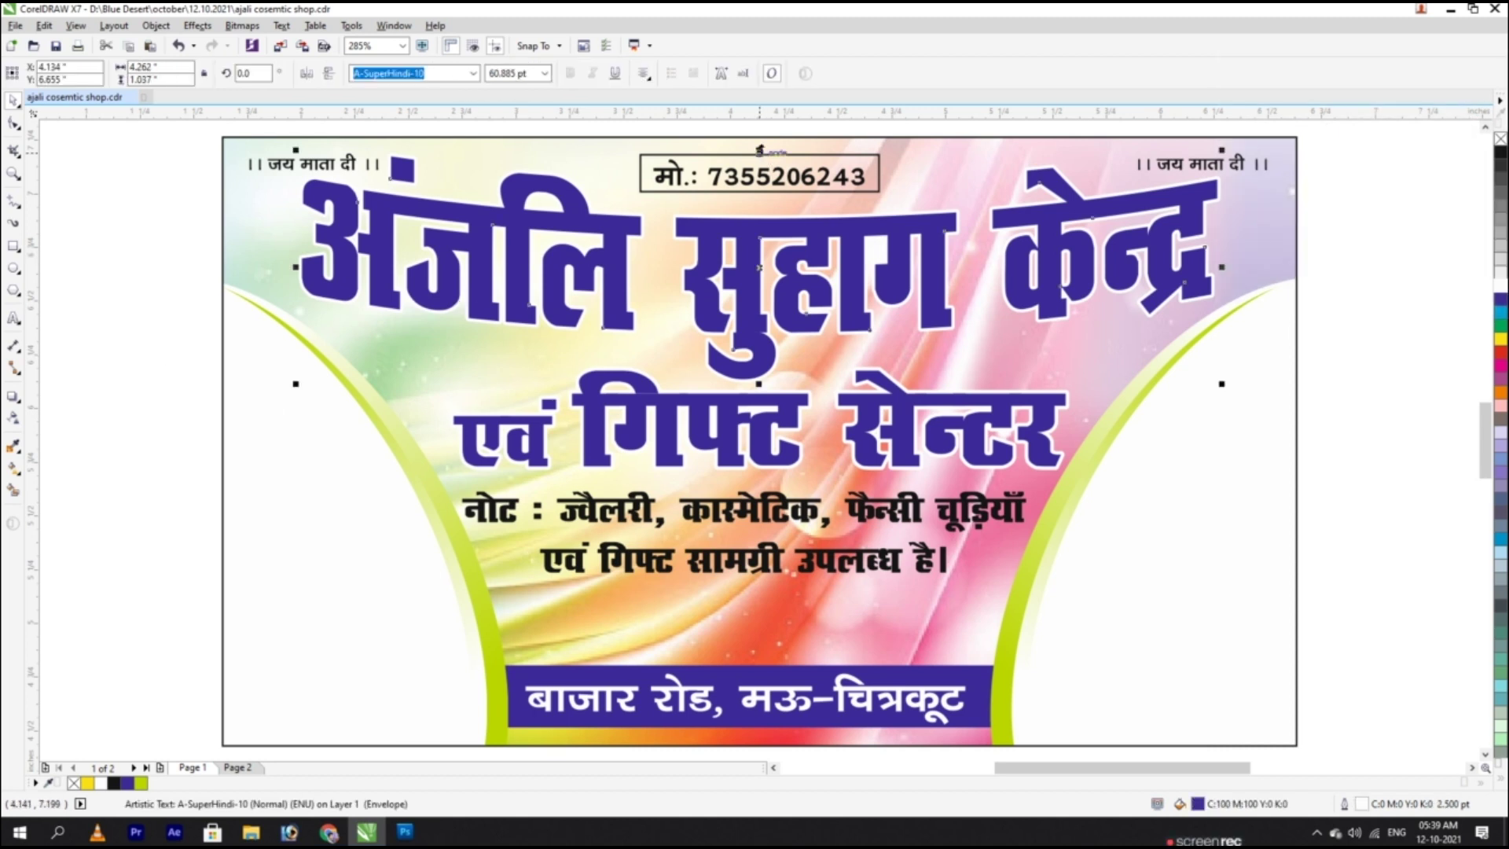
left_click(70, 329)
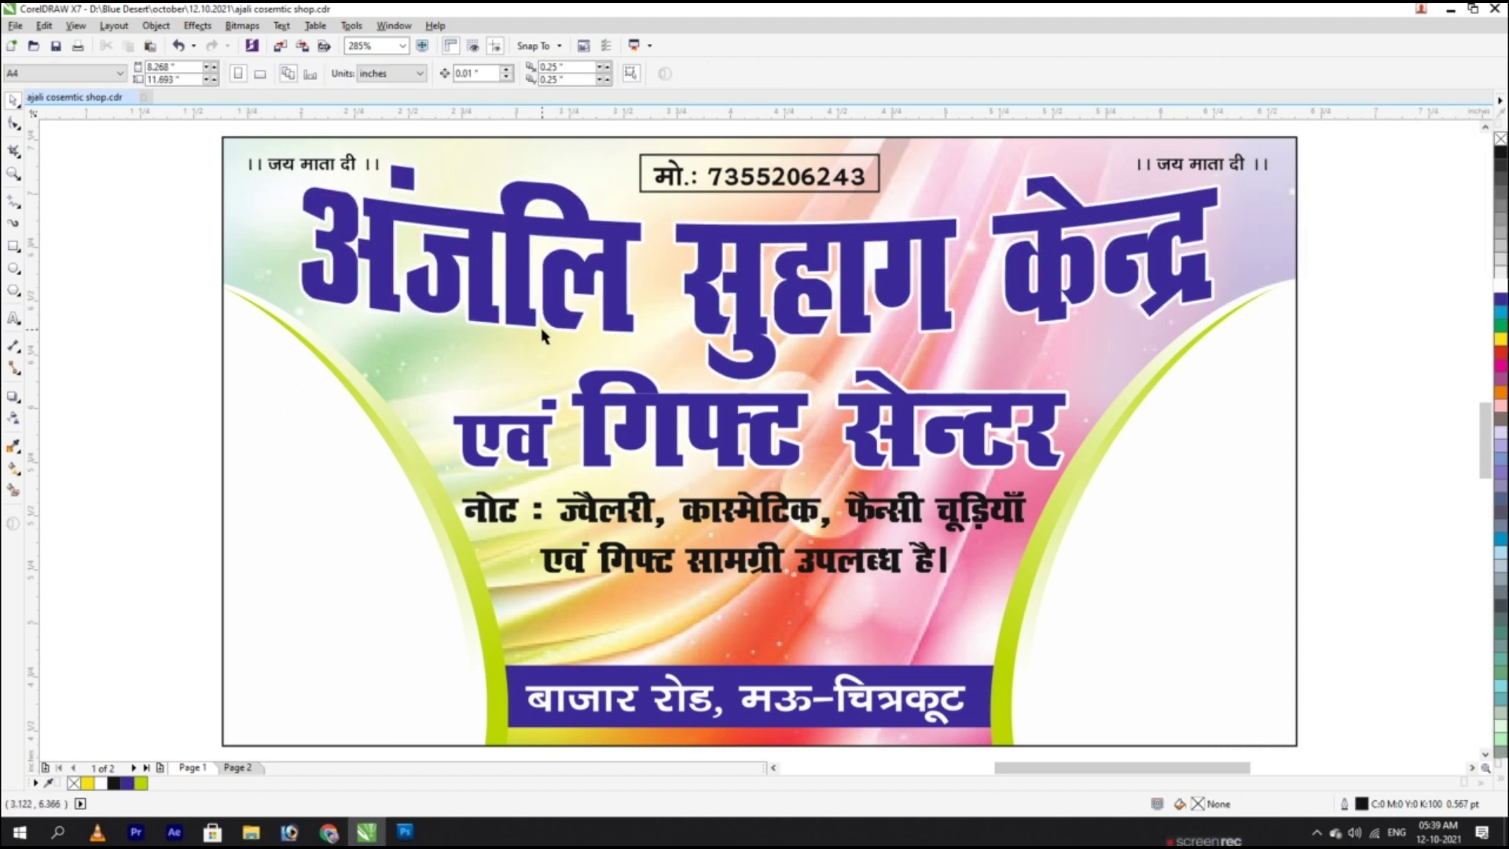
left_click(817, 254)
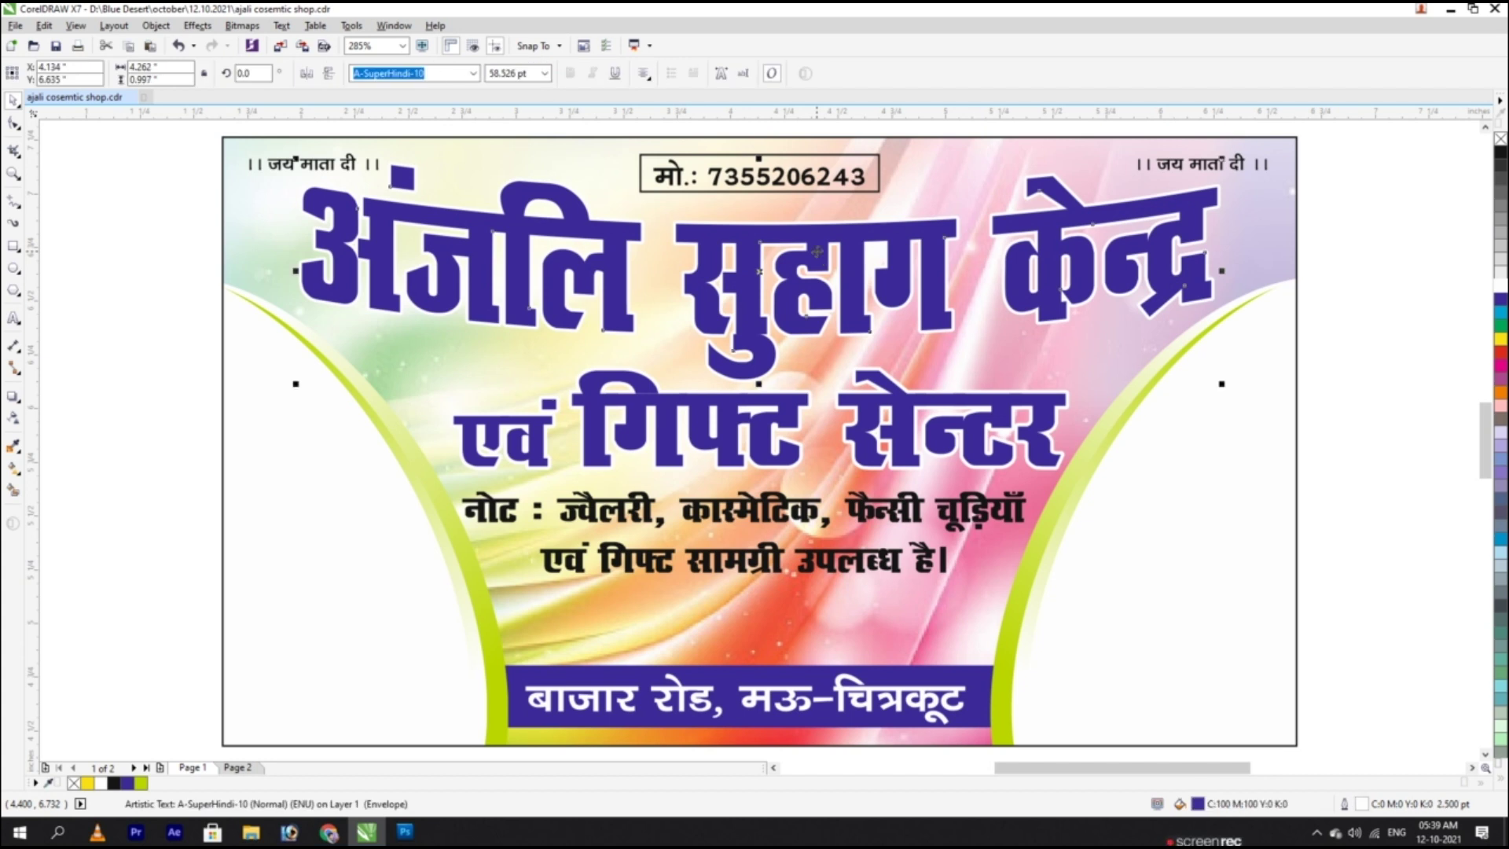
left_click(1500, 353)
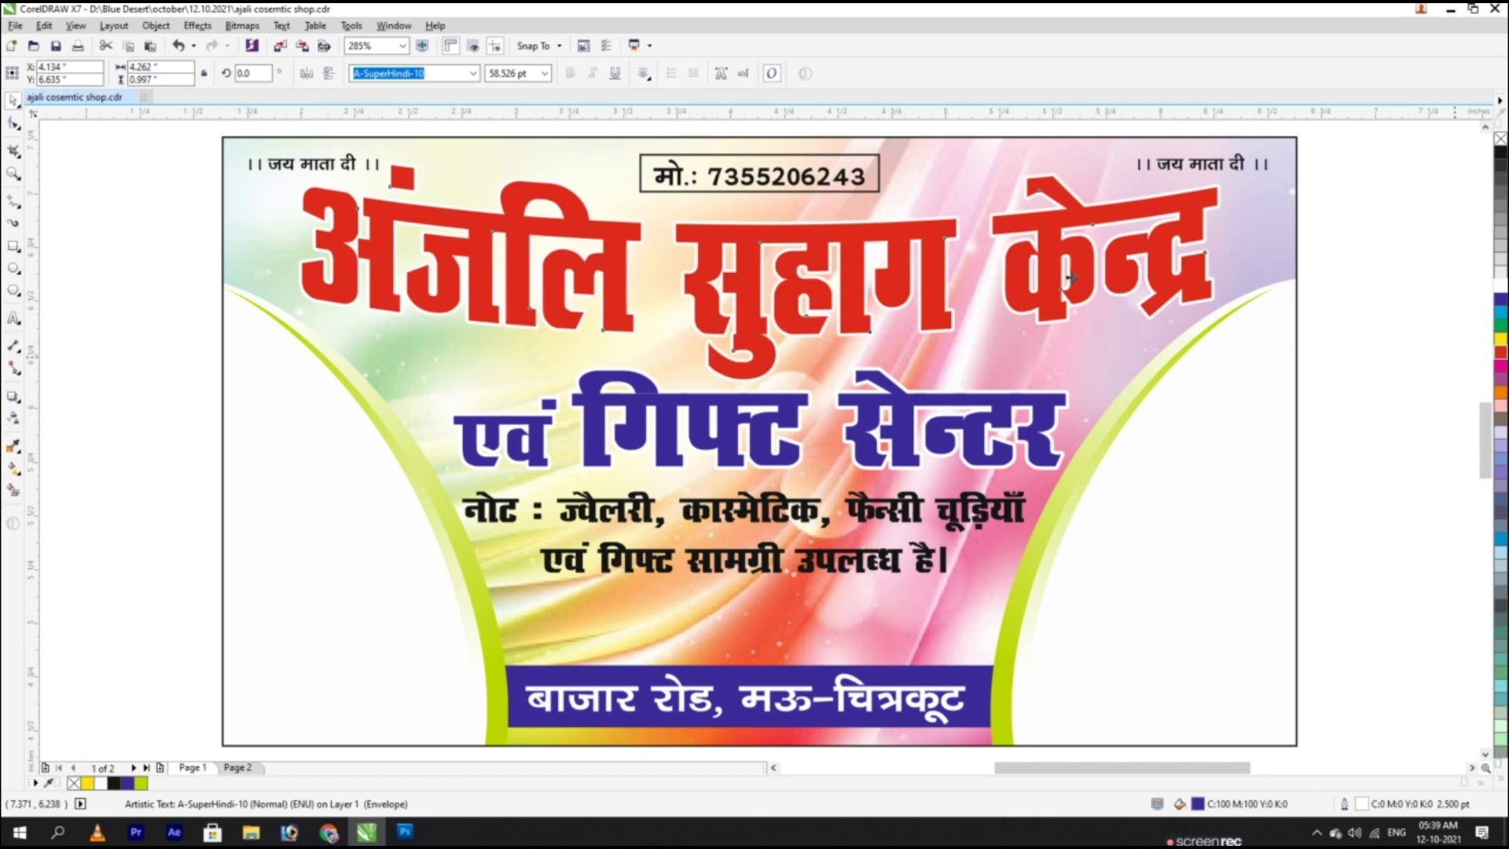
key("Escape")
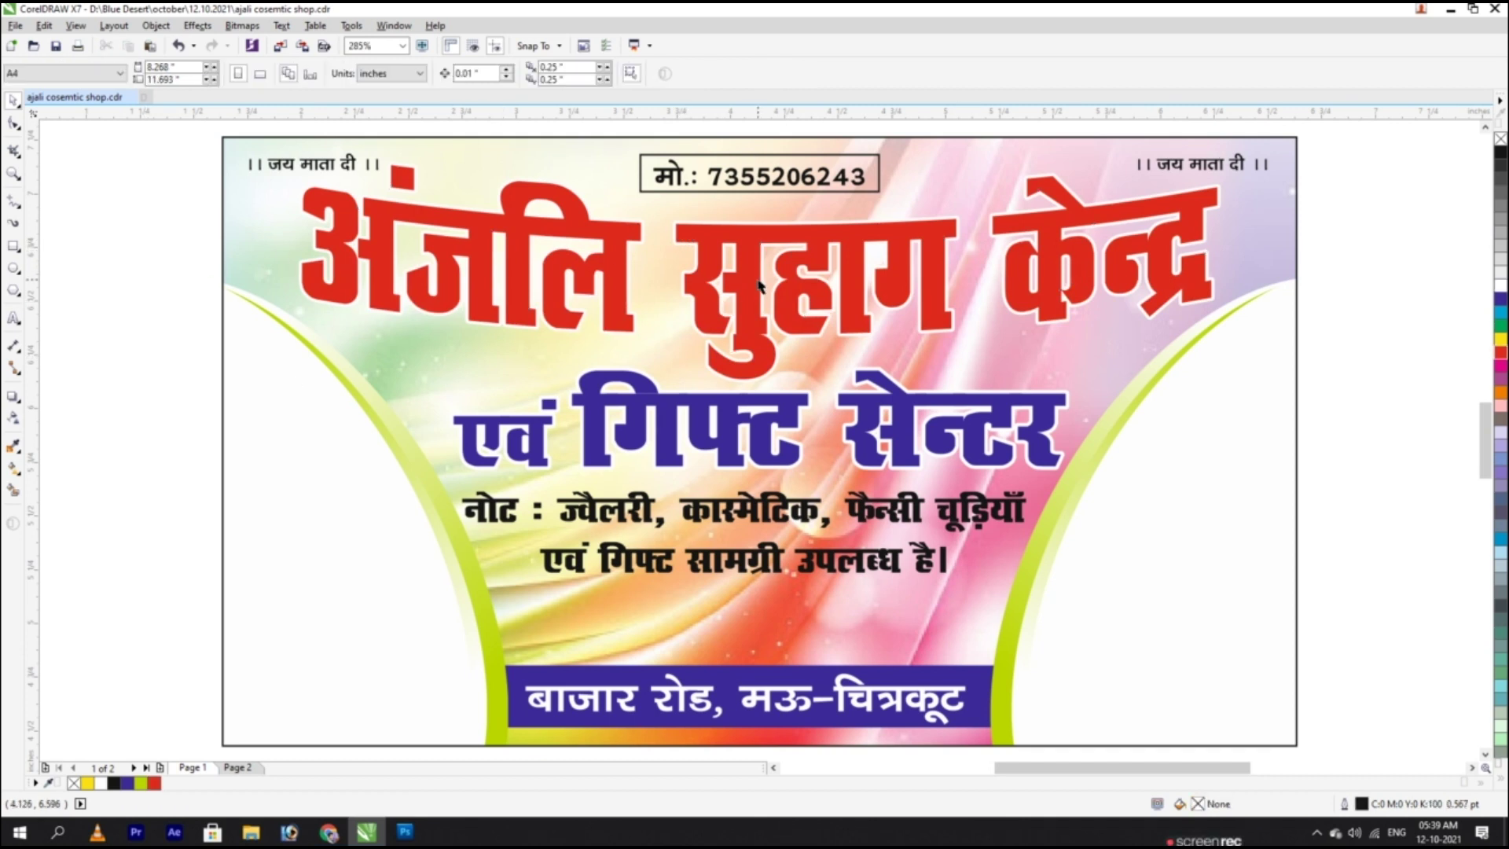
Step: Apply a vertical fountain fill from red to black to the top headline, extending the black end below the lettering
left_click(759, 279)
key("g")
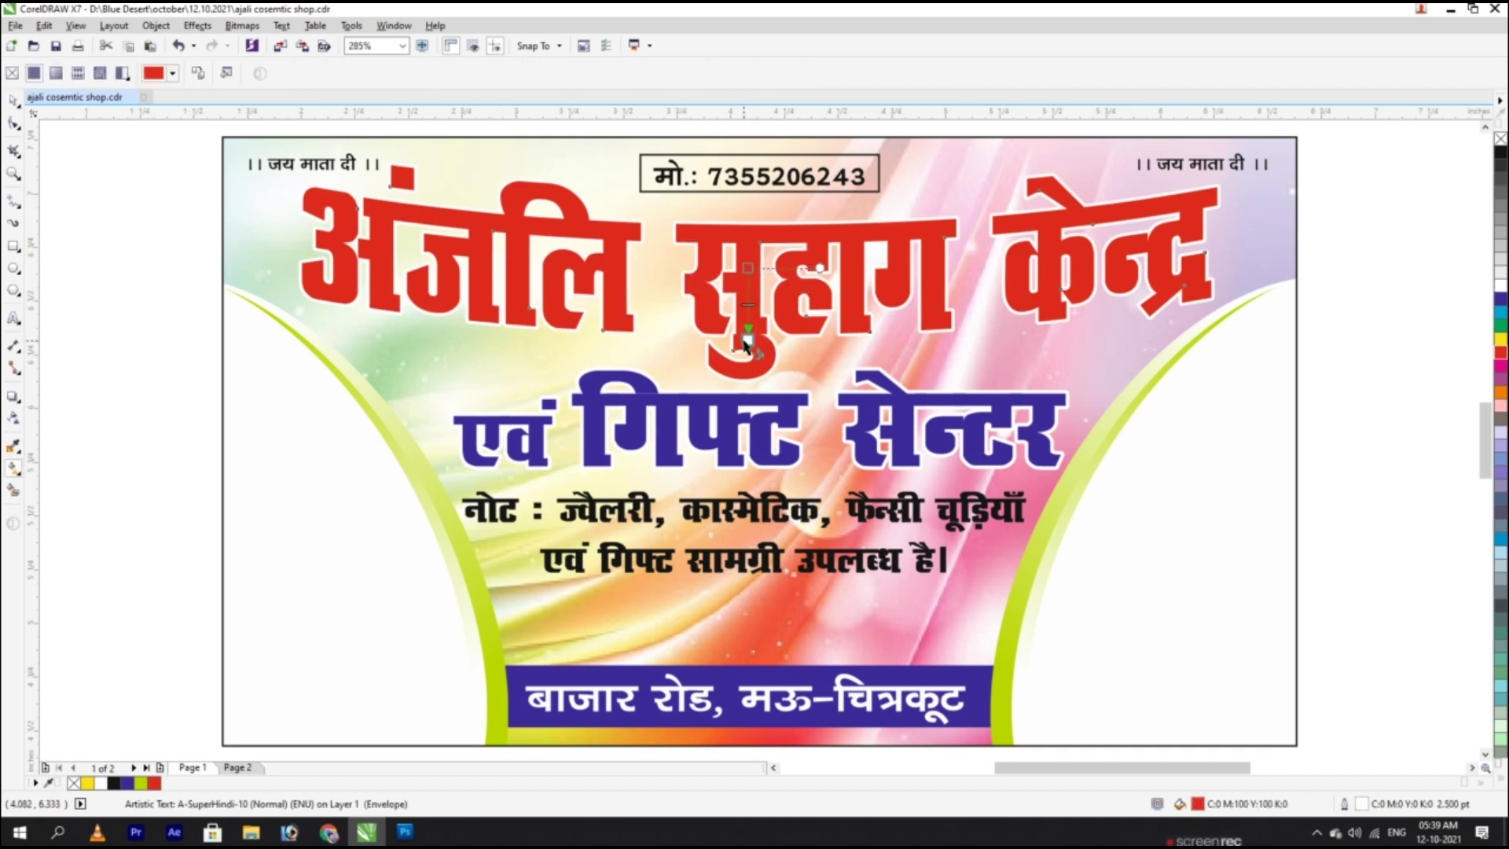
left_click_drag(747, 268, 747, 339)
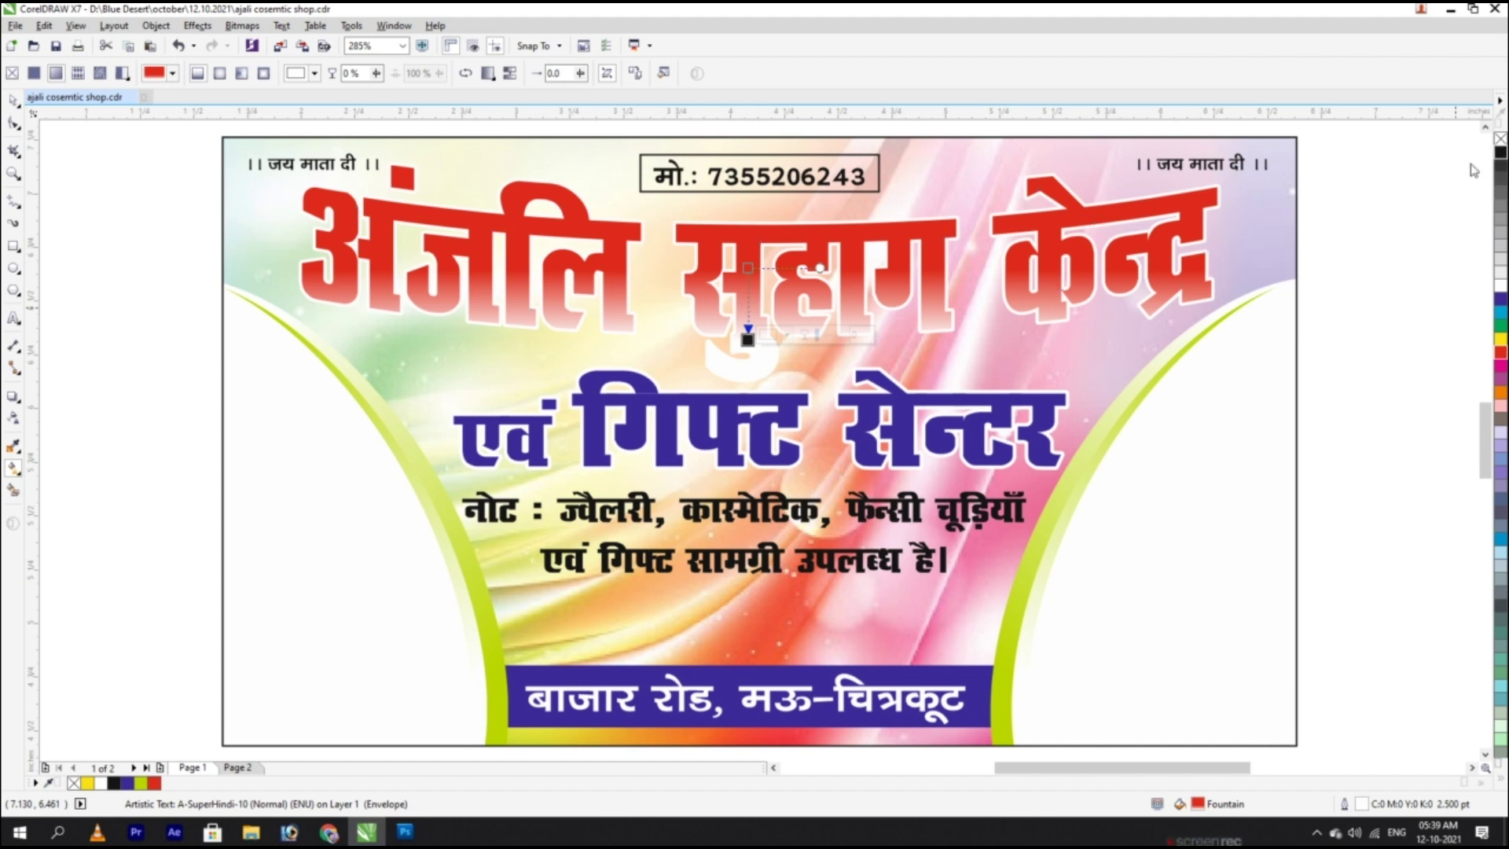
left_click_drag(748, 340, 748, 393)
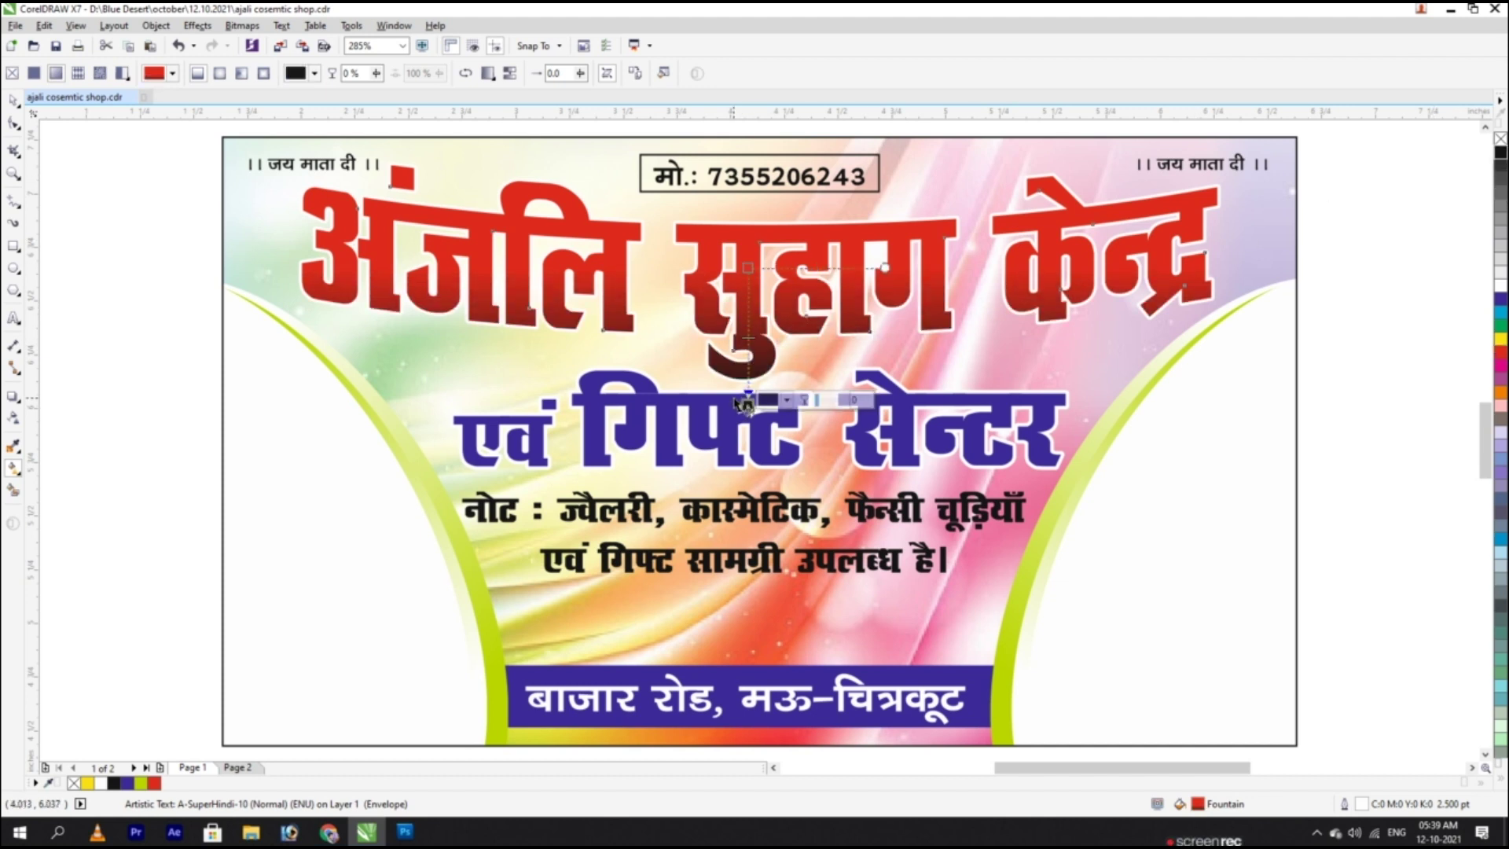
key("space")
left_click(126, 348)
Step: Duplicate the gradient headline over the second line and remove the copy's outline
left_click_drag(719, 299, 690, 511)
right_click(690, 511)
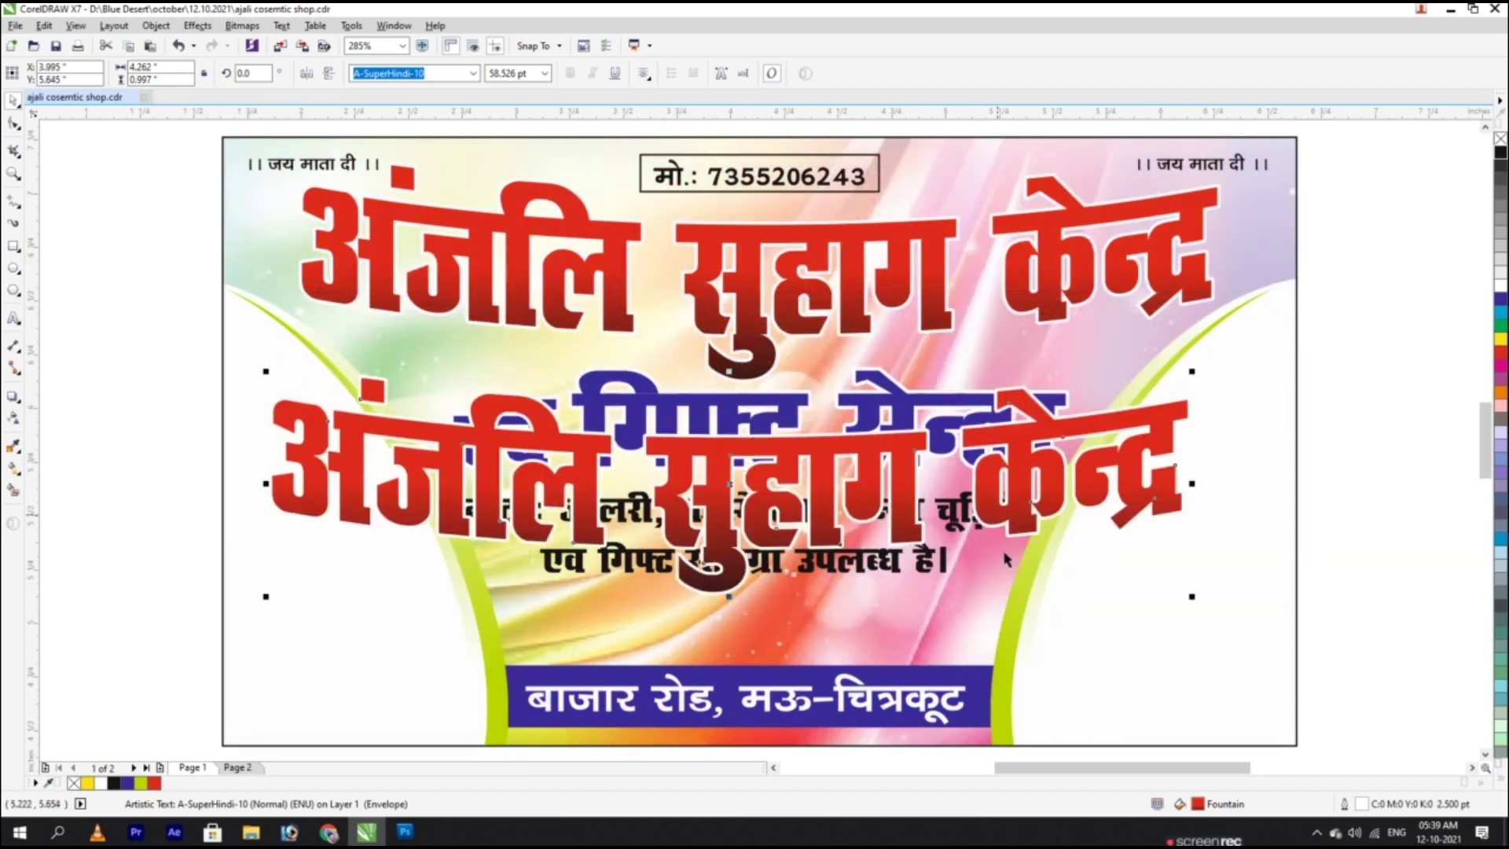
left_click(1500, 779)
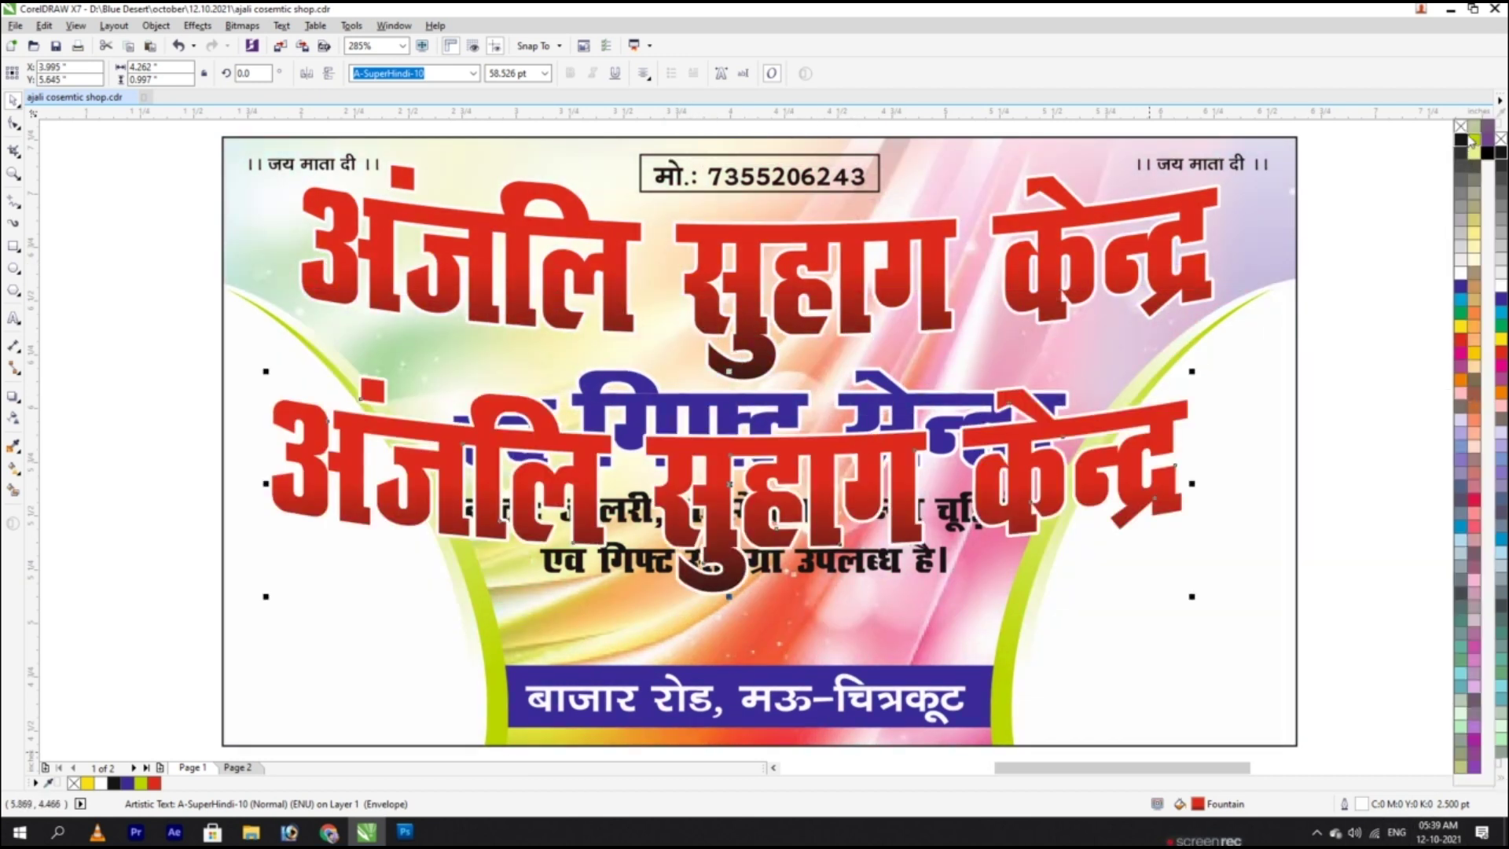
right_click(1461, 127)
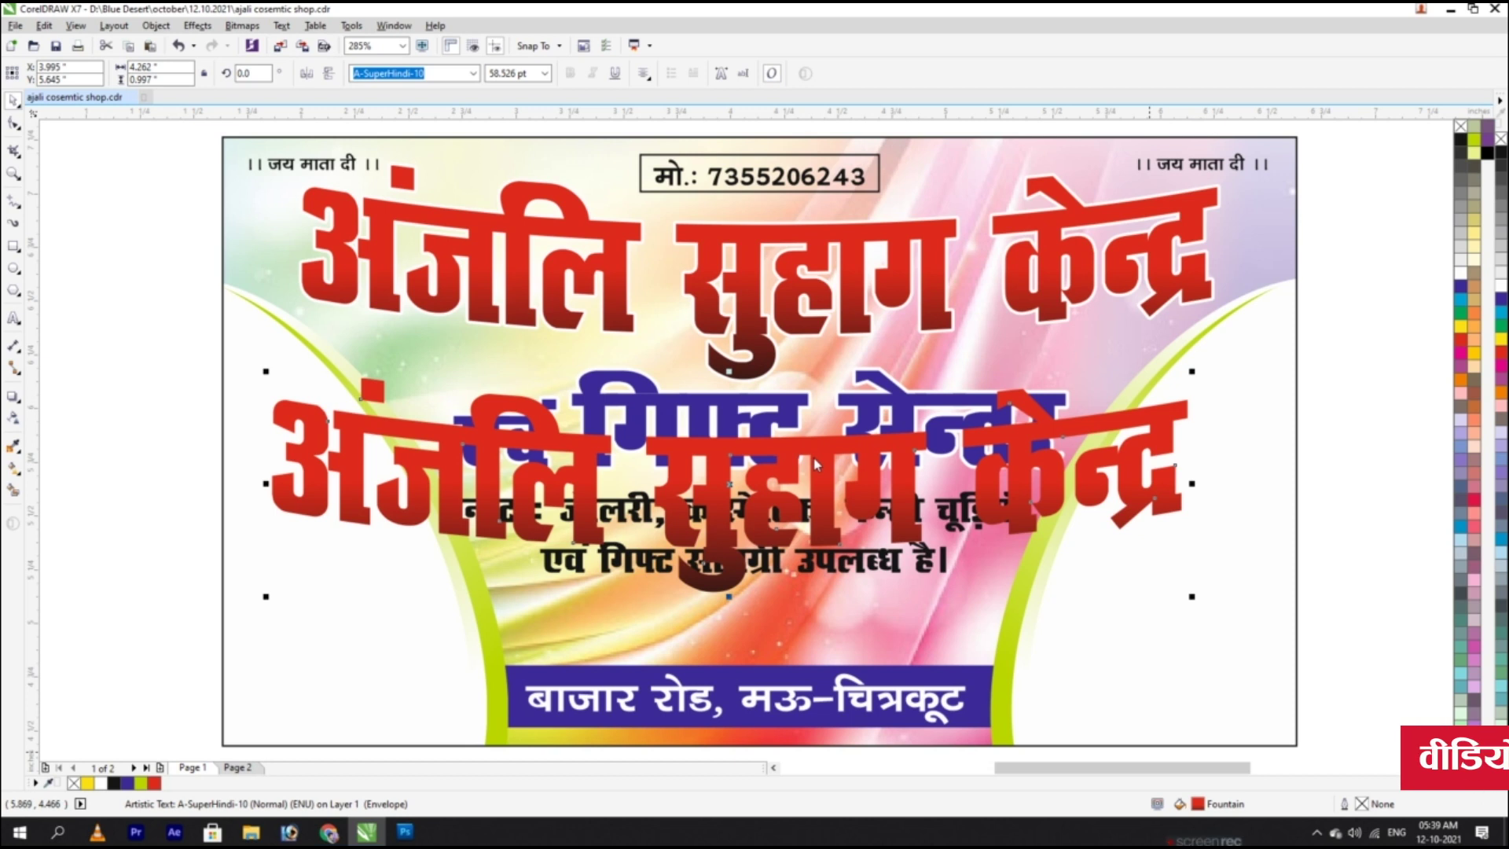
Step: Convert the outline-free headline copy to a 500 dpi CMYK bitmap
key("alt+b")
key("p")
key("Return")
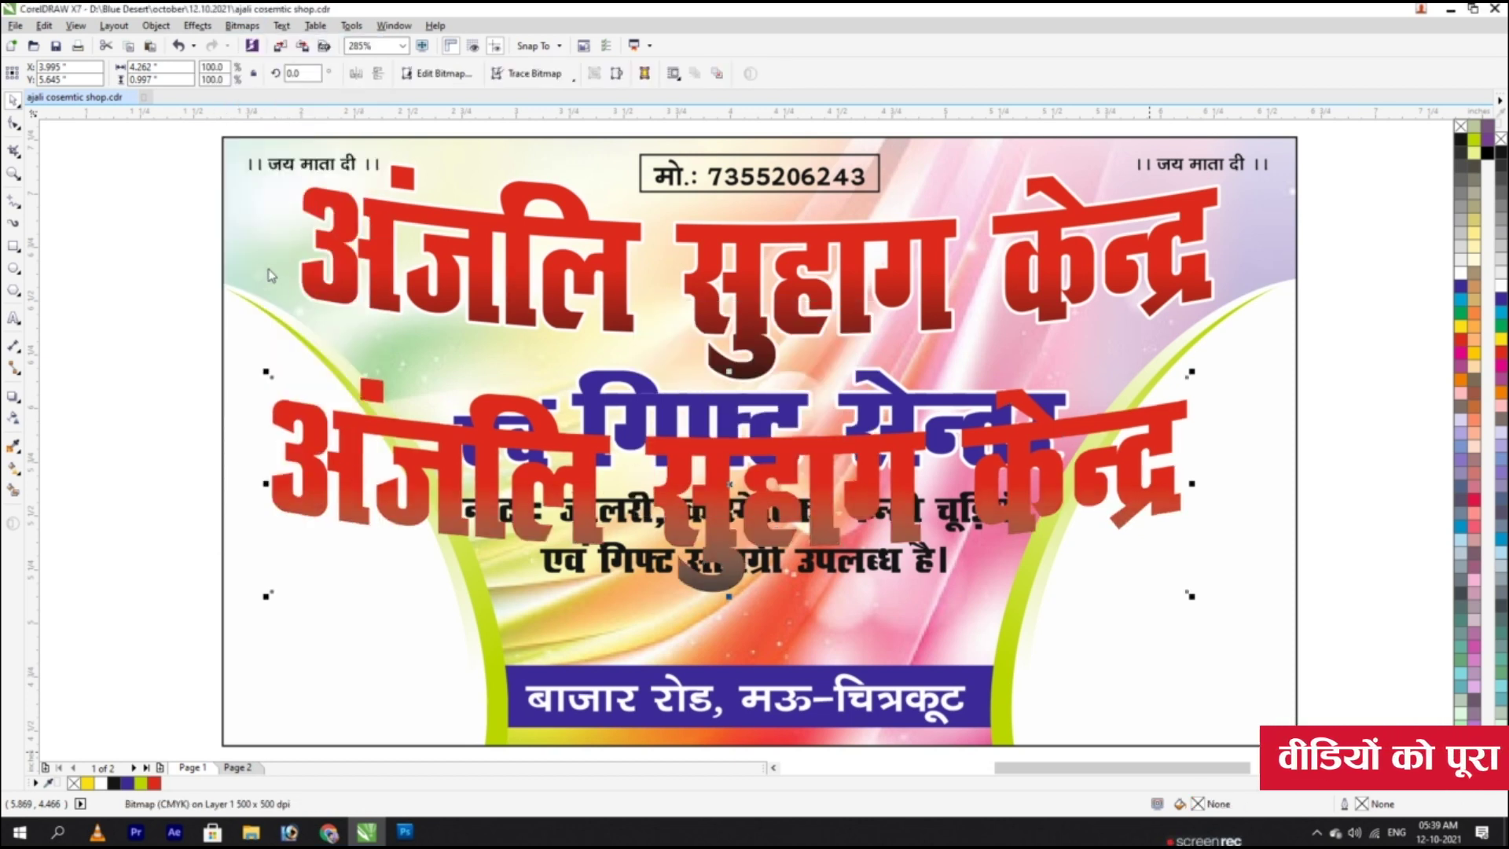
Step: Undo the bitmap conversion, the headline copy and the extension of the original headline's gradient
key("ctrl+z")
key("ctrl+z")
key("ctrl+z")
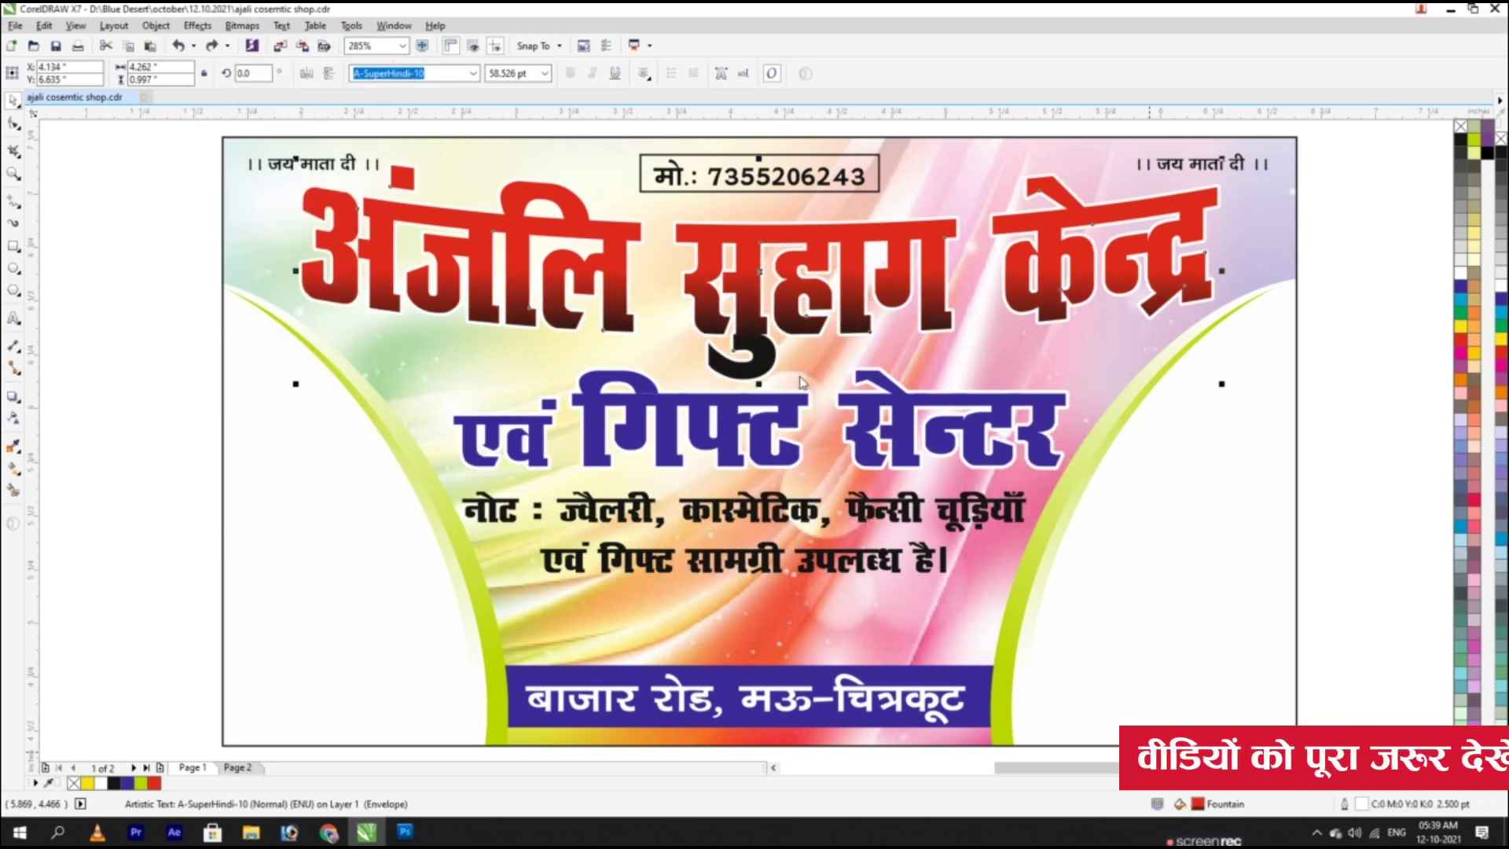
Step: Stretch the headline's red-to-black gradient downward again so its lower tail ends in dark red
left_click(806, 332)
left_click(746, 357)
key("g")
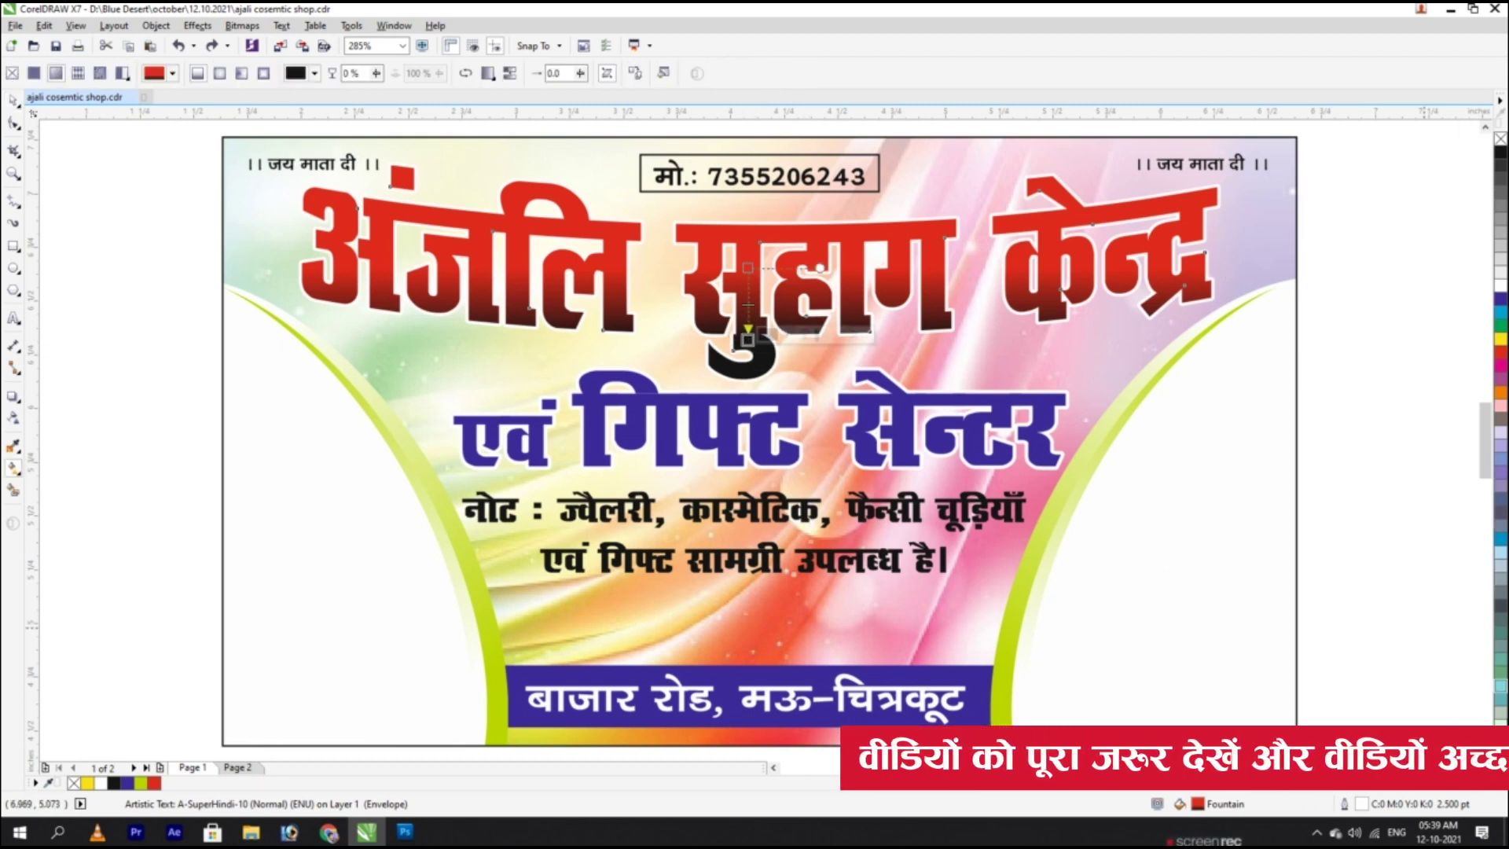
left_click(1500, 782)
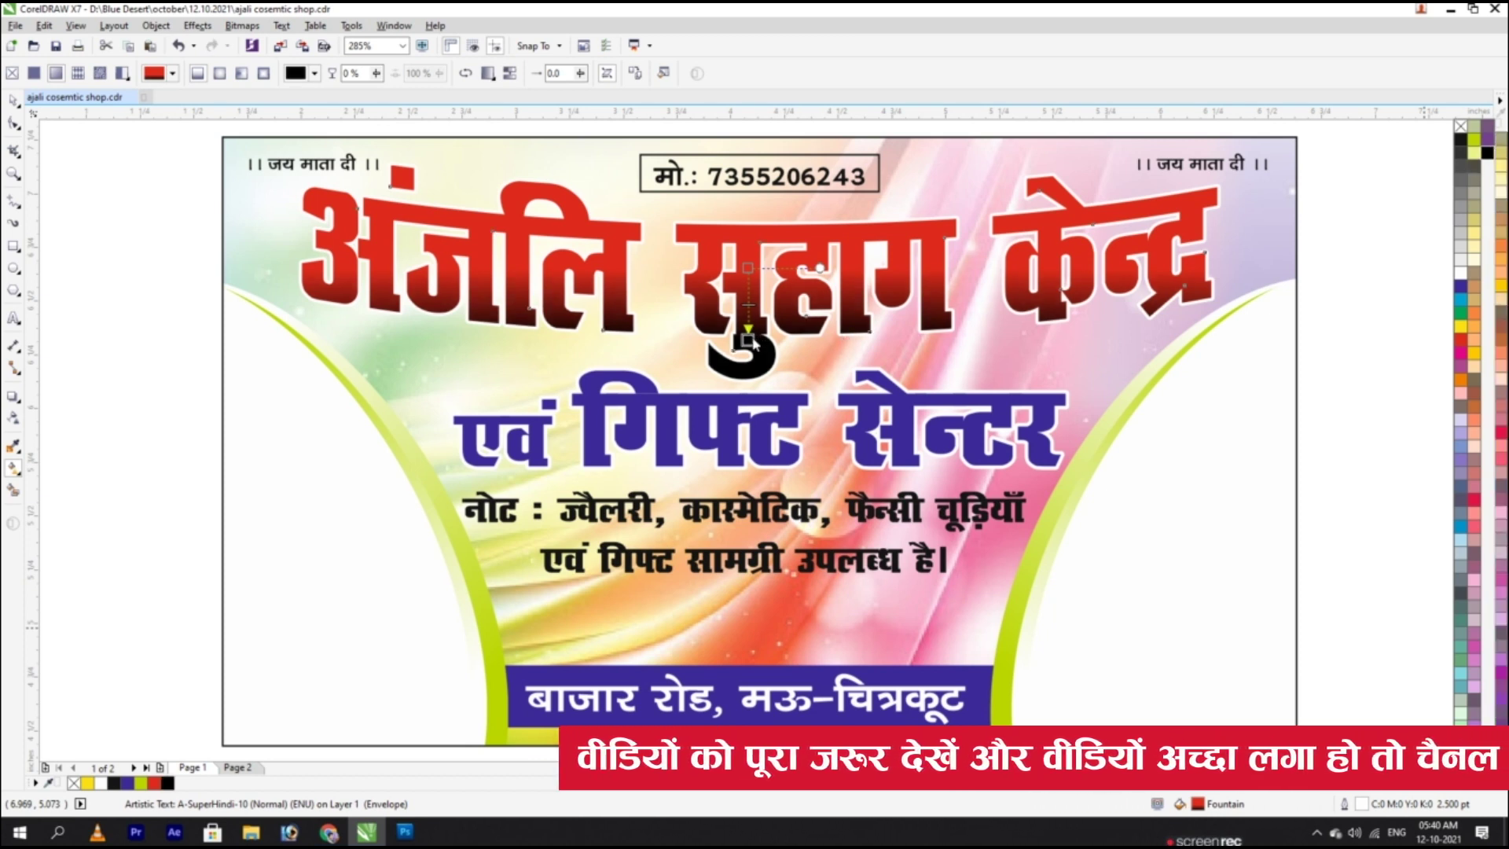
key("space")
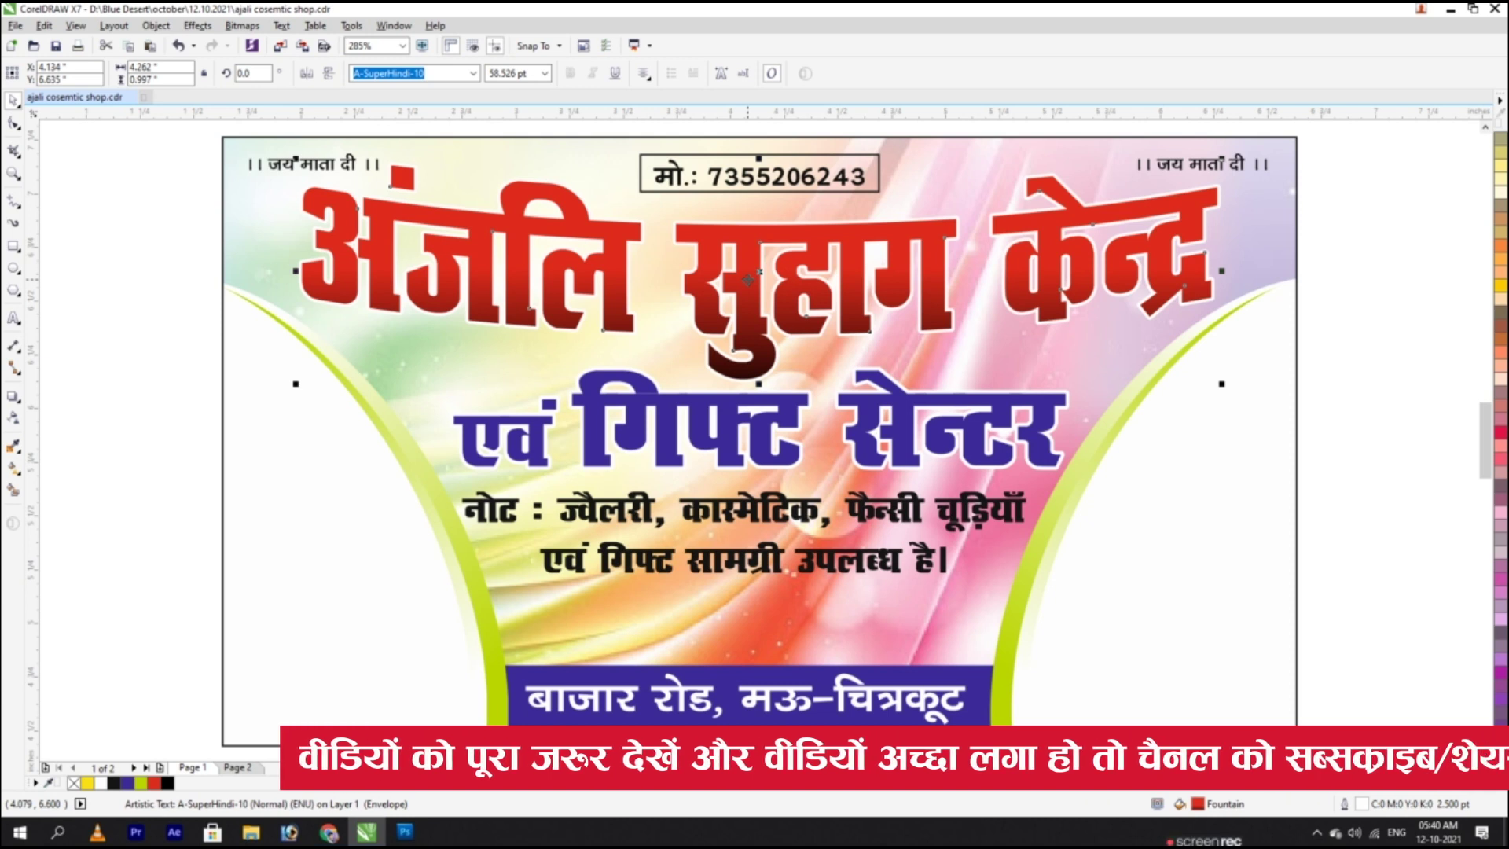
key("alt+b")
key("c")
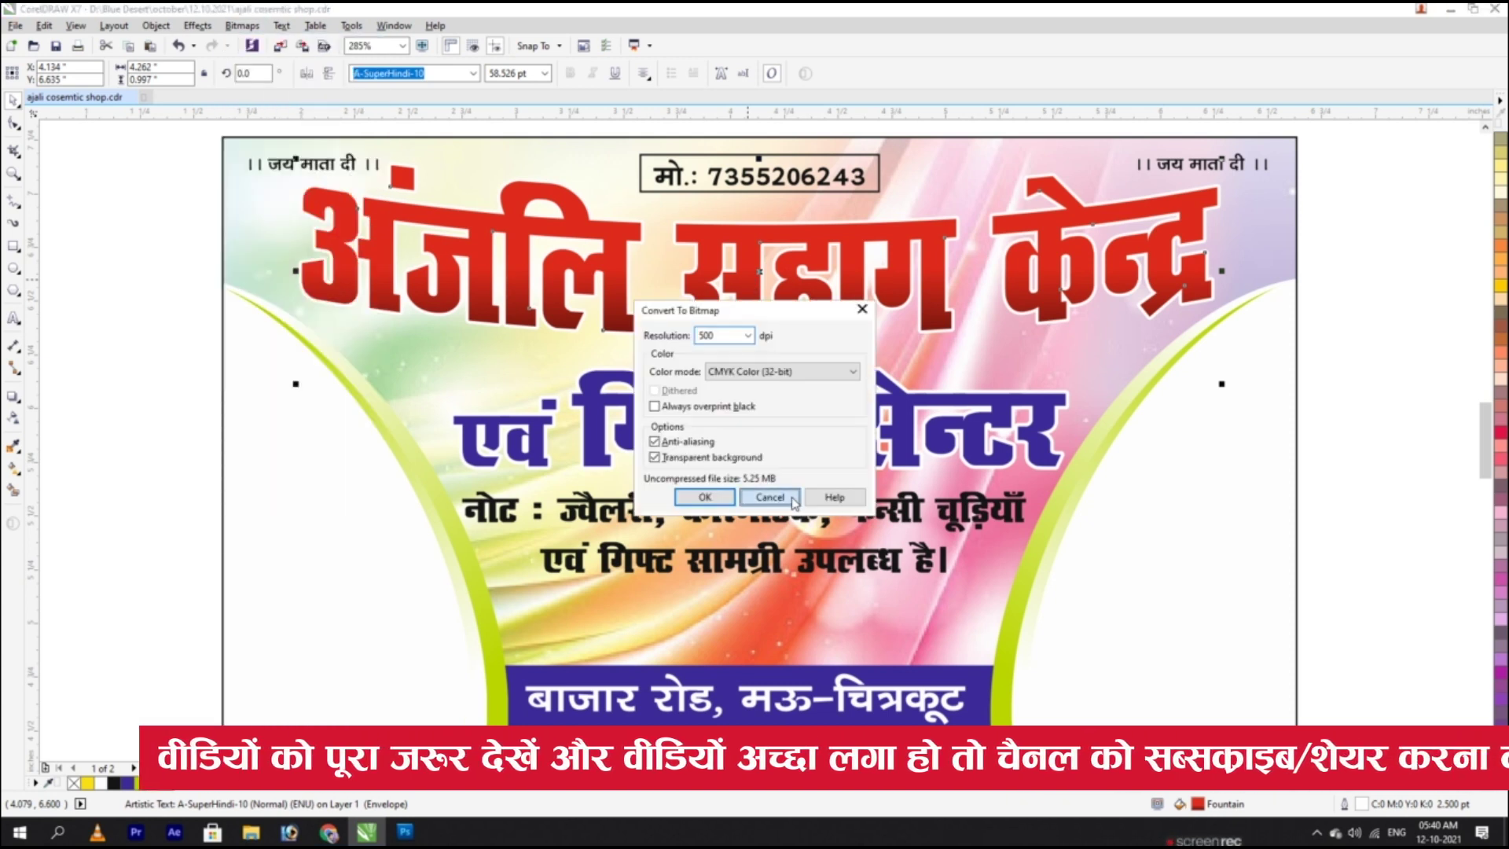
left_click(770, 497)
Step: Place a copy of the top headline directly below it, over the second line, with no outline
left_click(741, 293)
left_click_drag(742, 293, 728, 446)
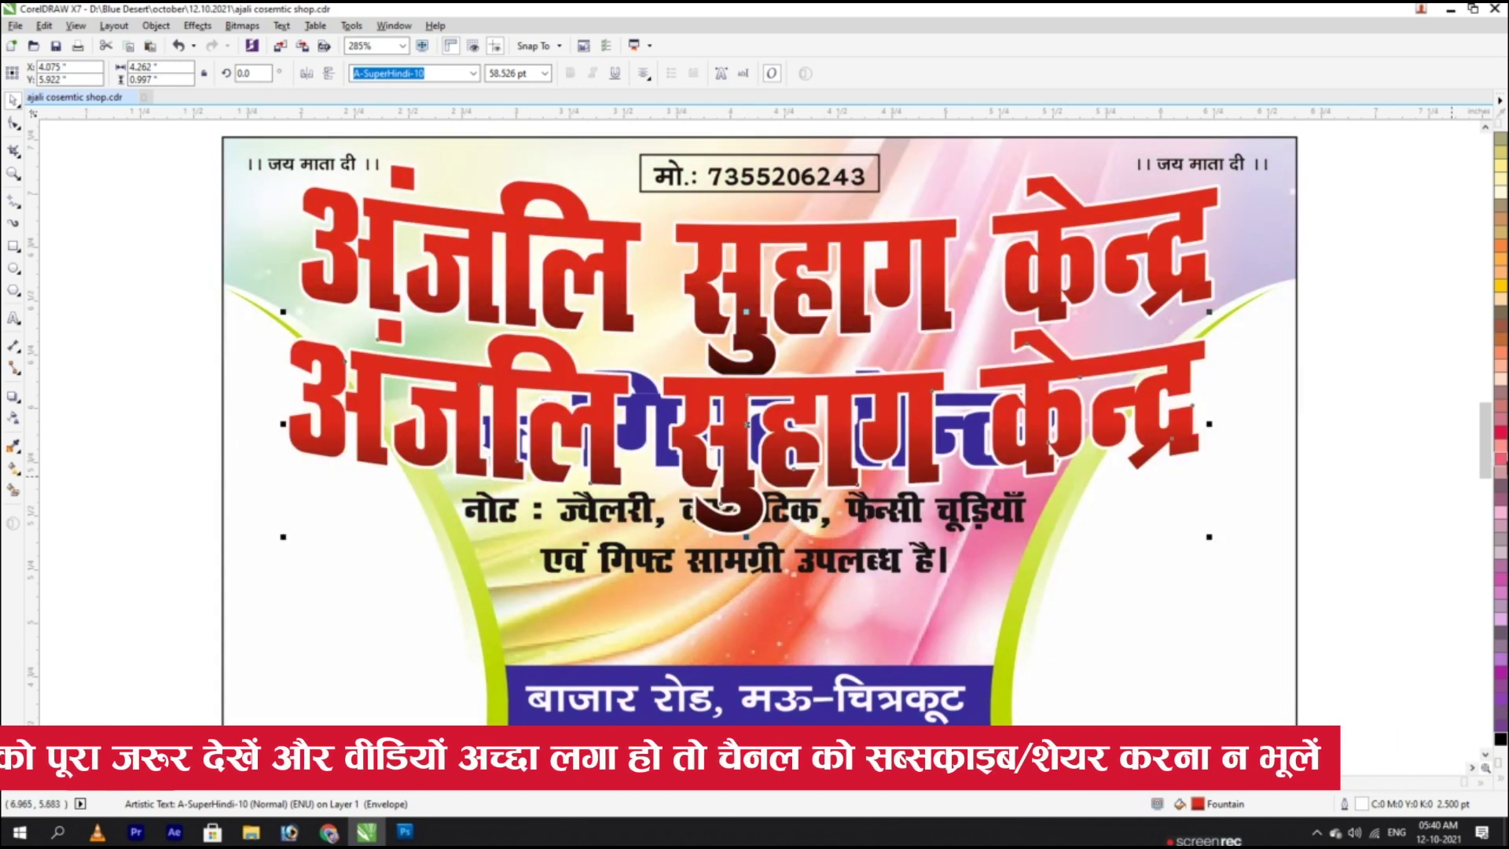
left_click(1500, 778)
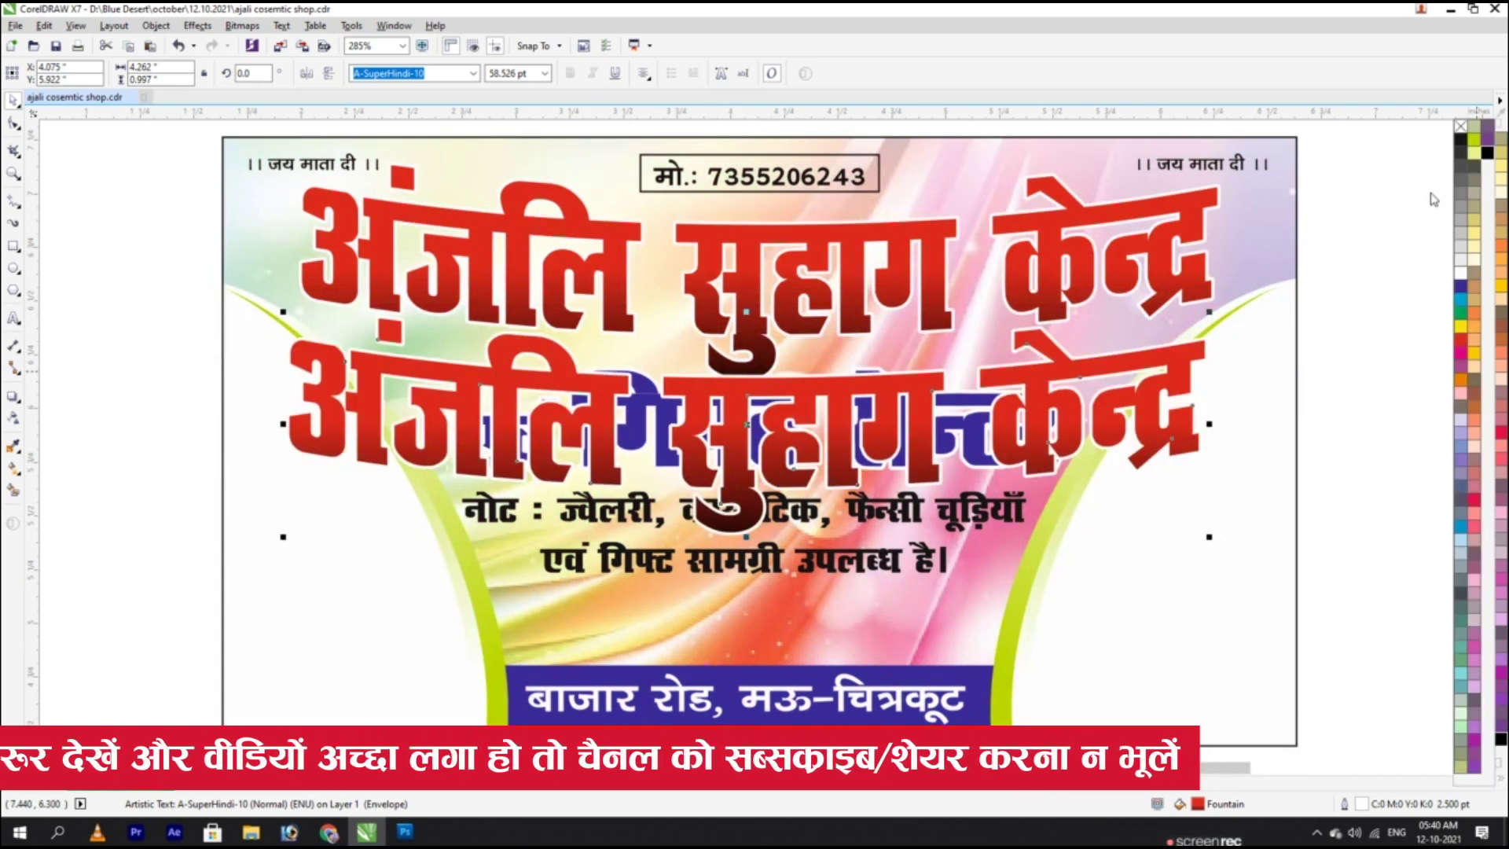
right_click(1460, 126)
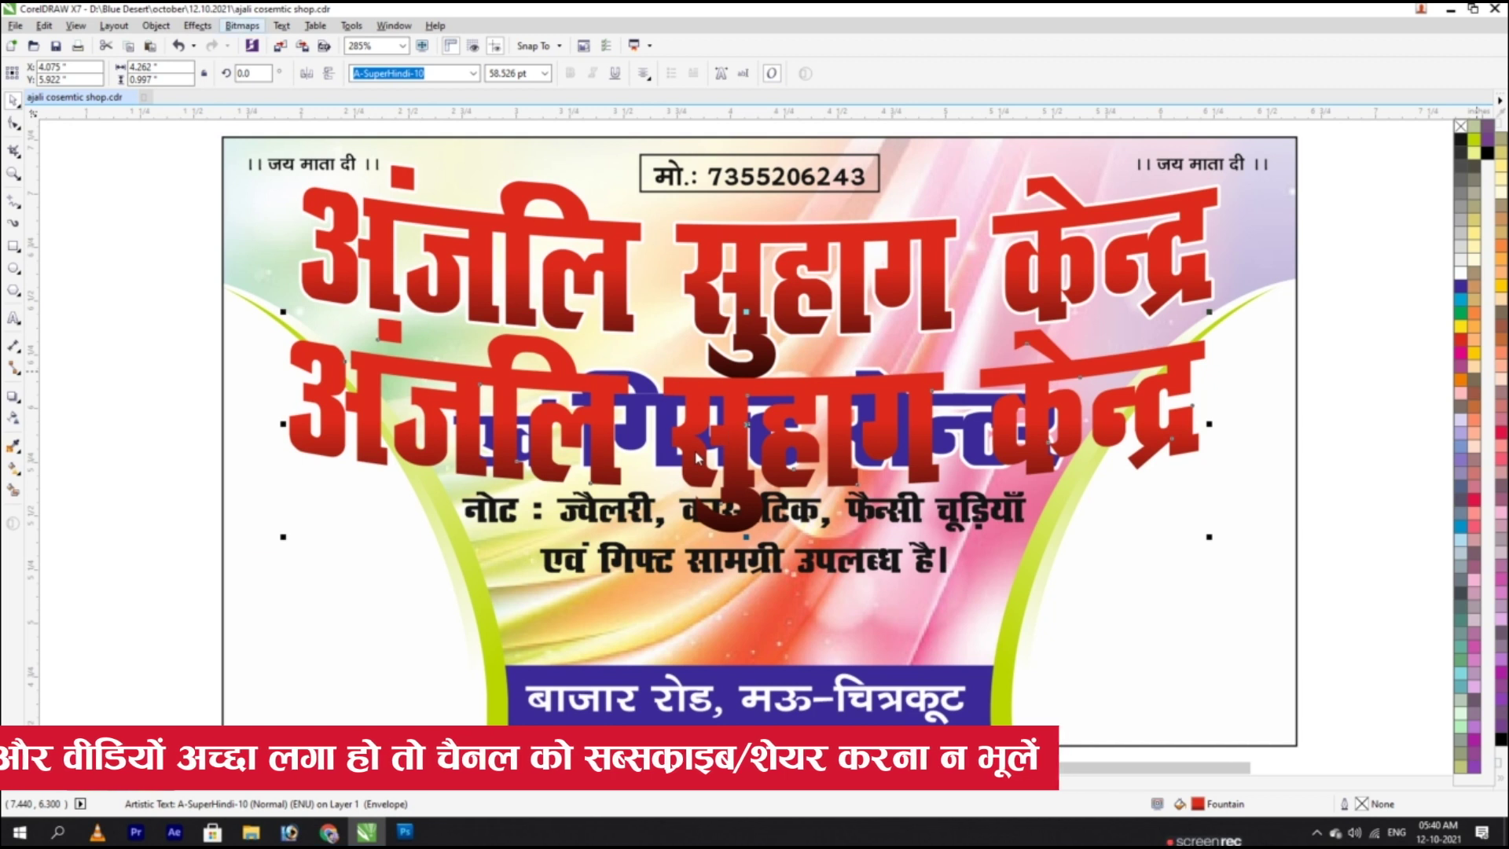
Step: Convert the lower headline copy to a CMYK bitmap at 500 dpi
key("alt+b")
key("c")
key("Return")
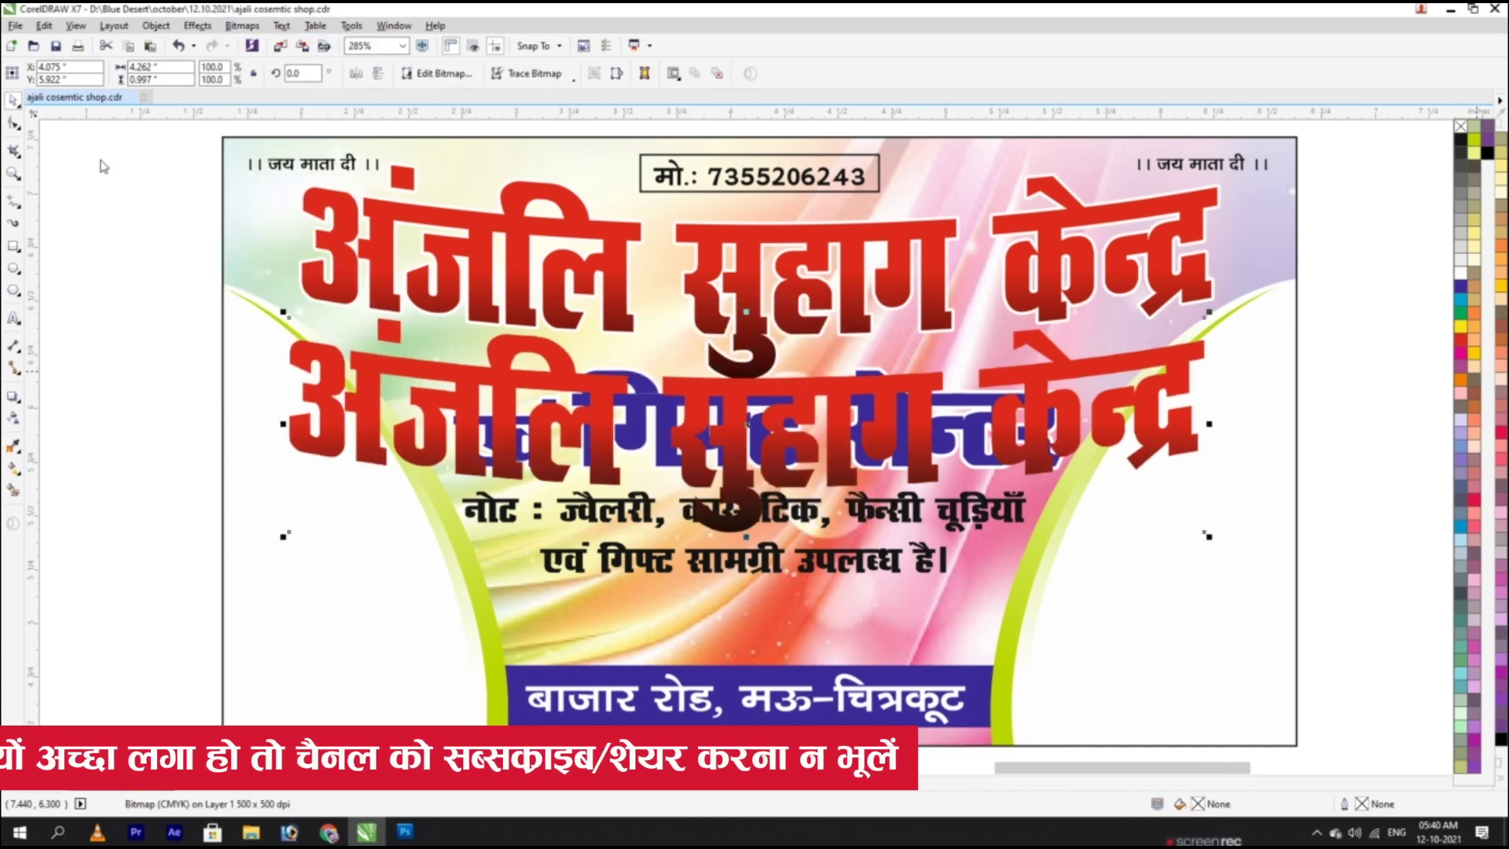
Step: Apply the Elephant Skin texture to the headline bitmap with an age of 20 and black colour
left_click(242, 26)
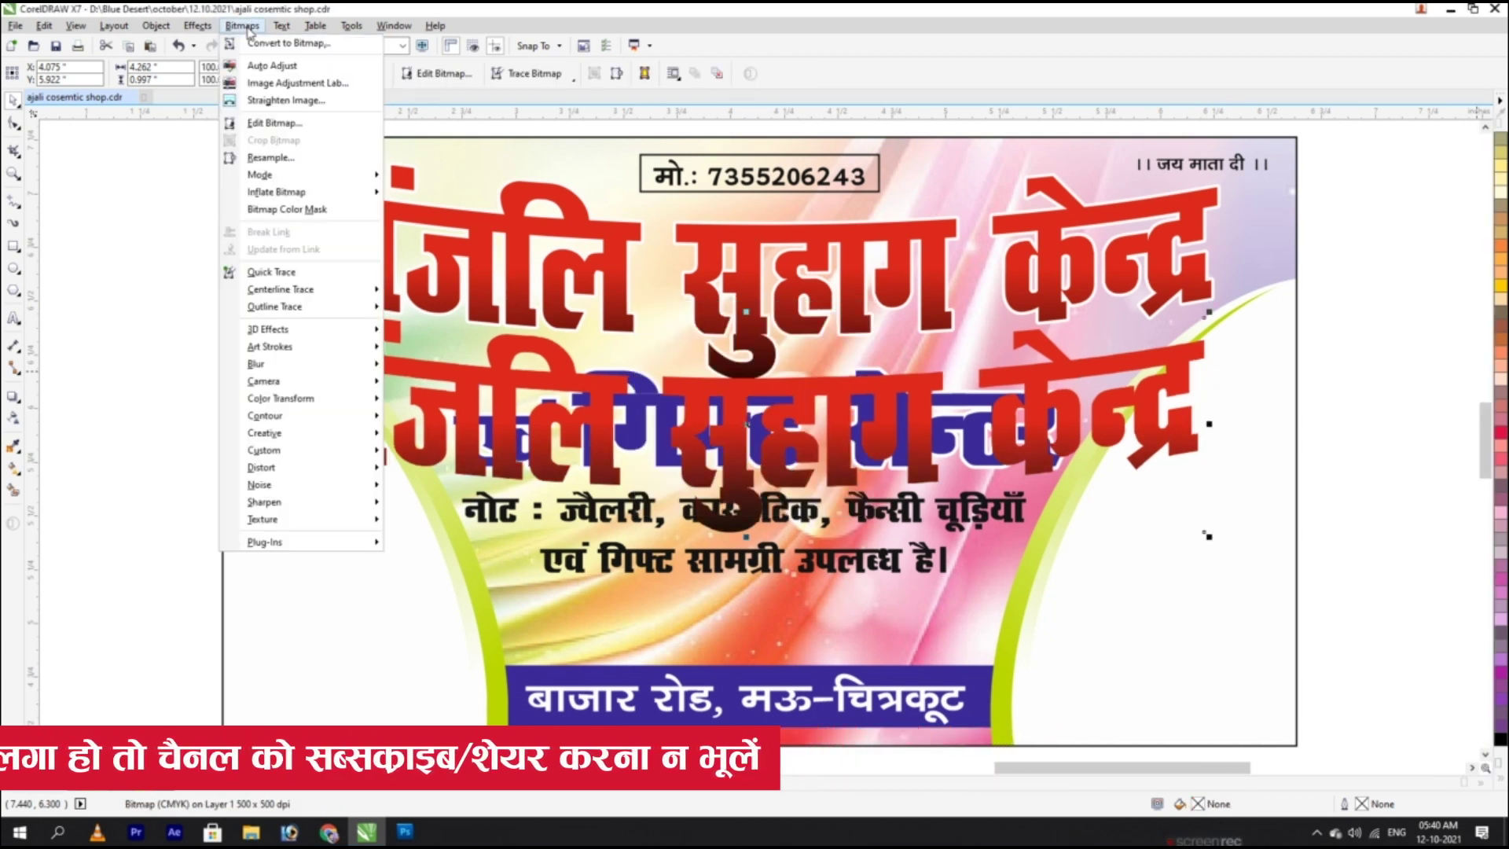
mouse_move(313, 526)
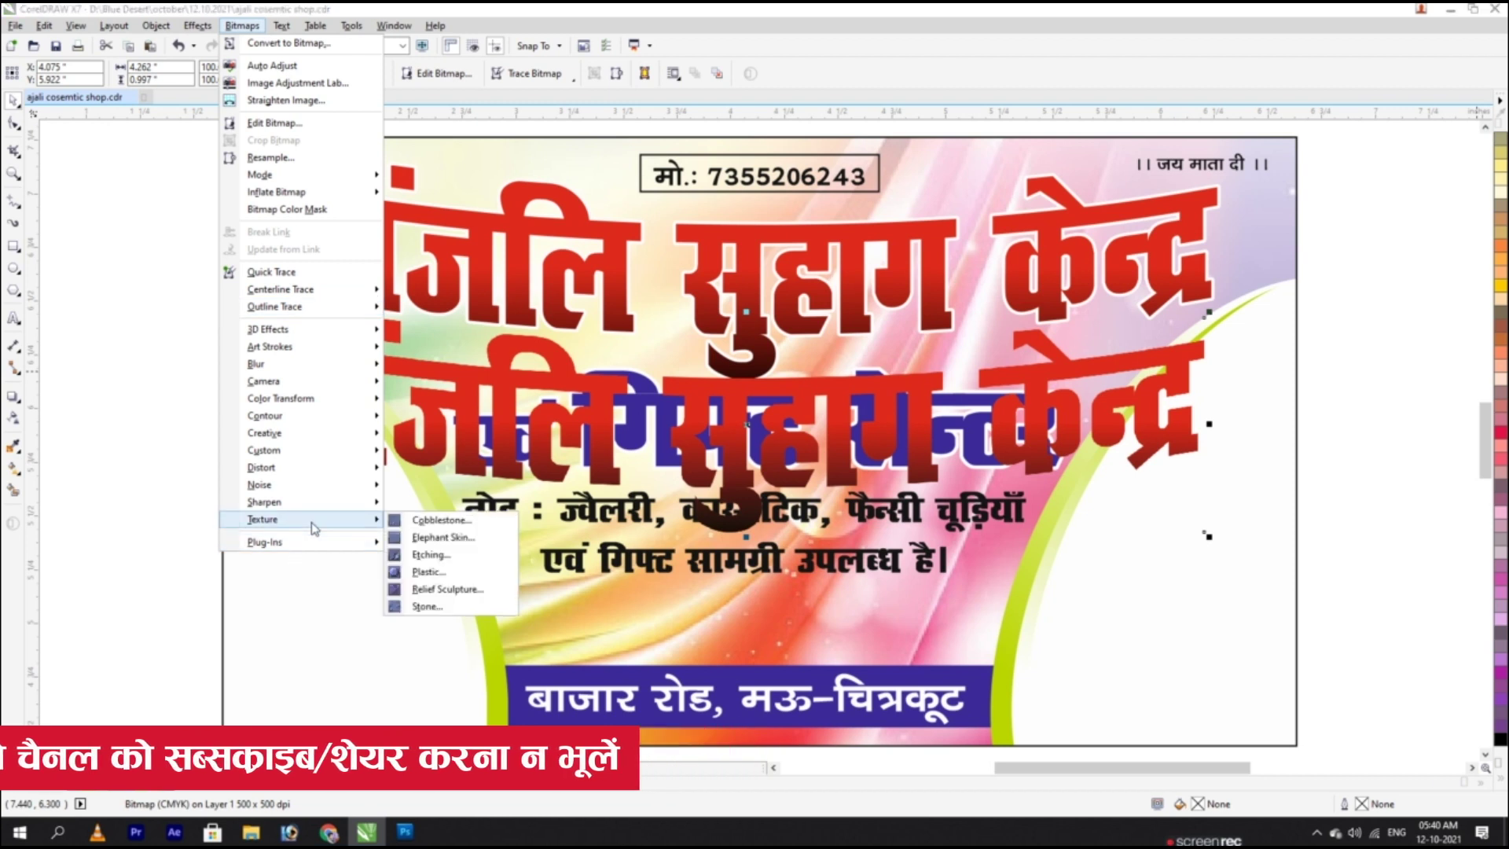
left_click(448, 536)
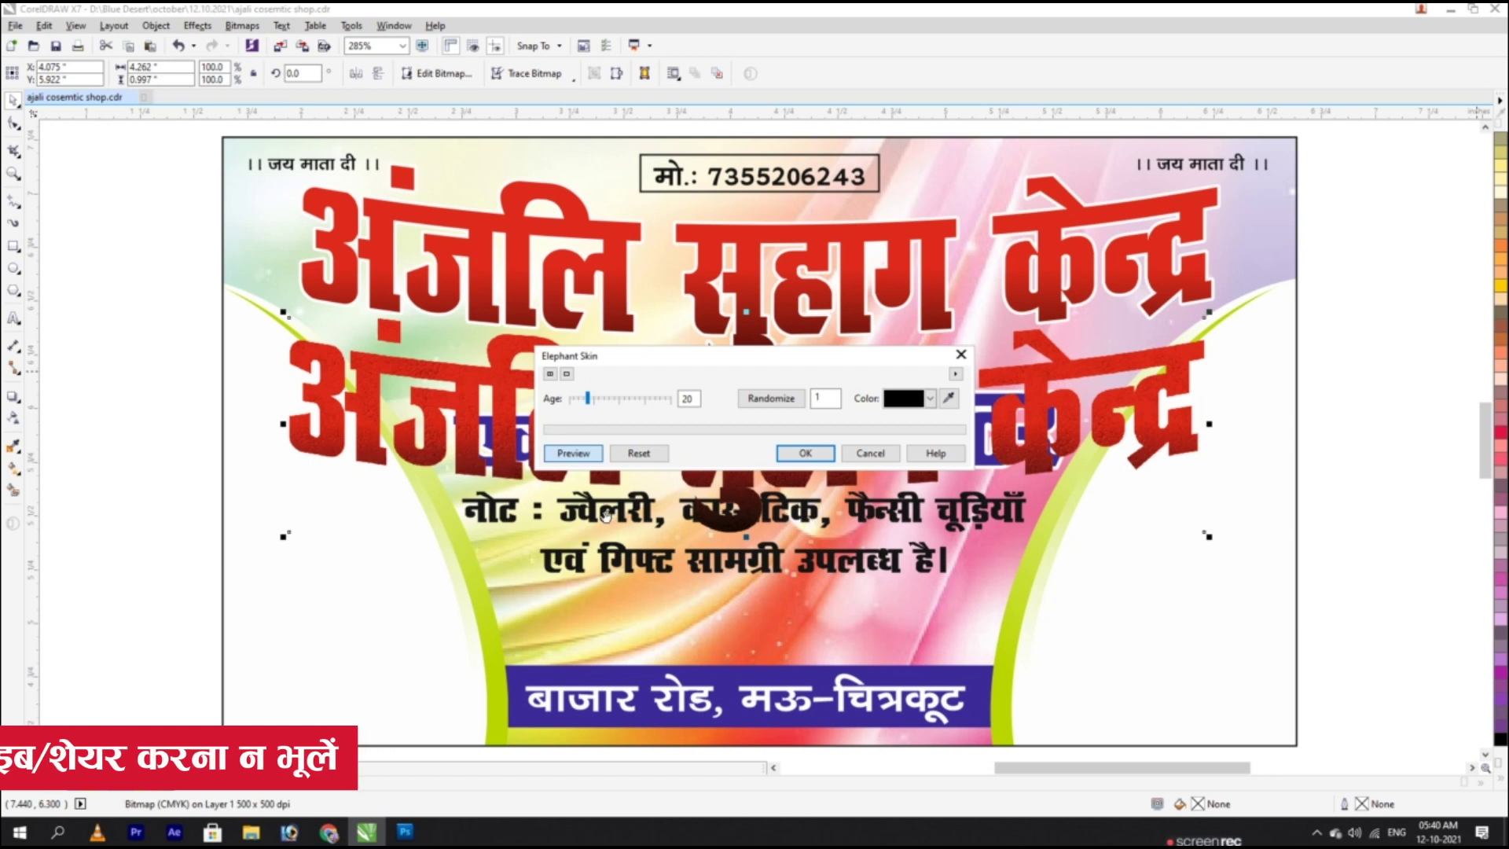
left_click(825, 456)
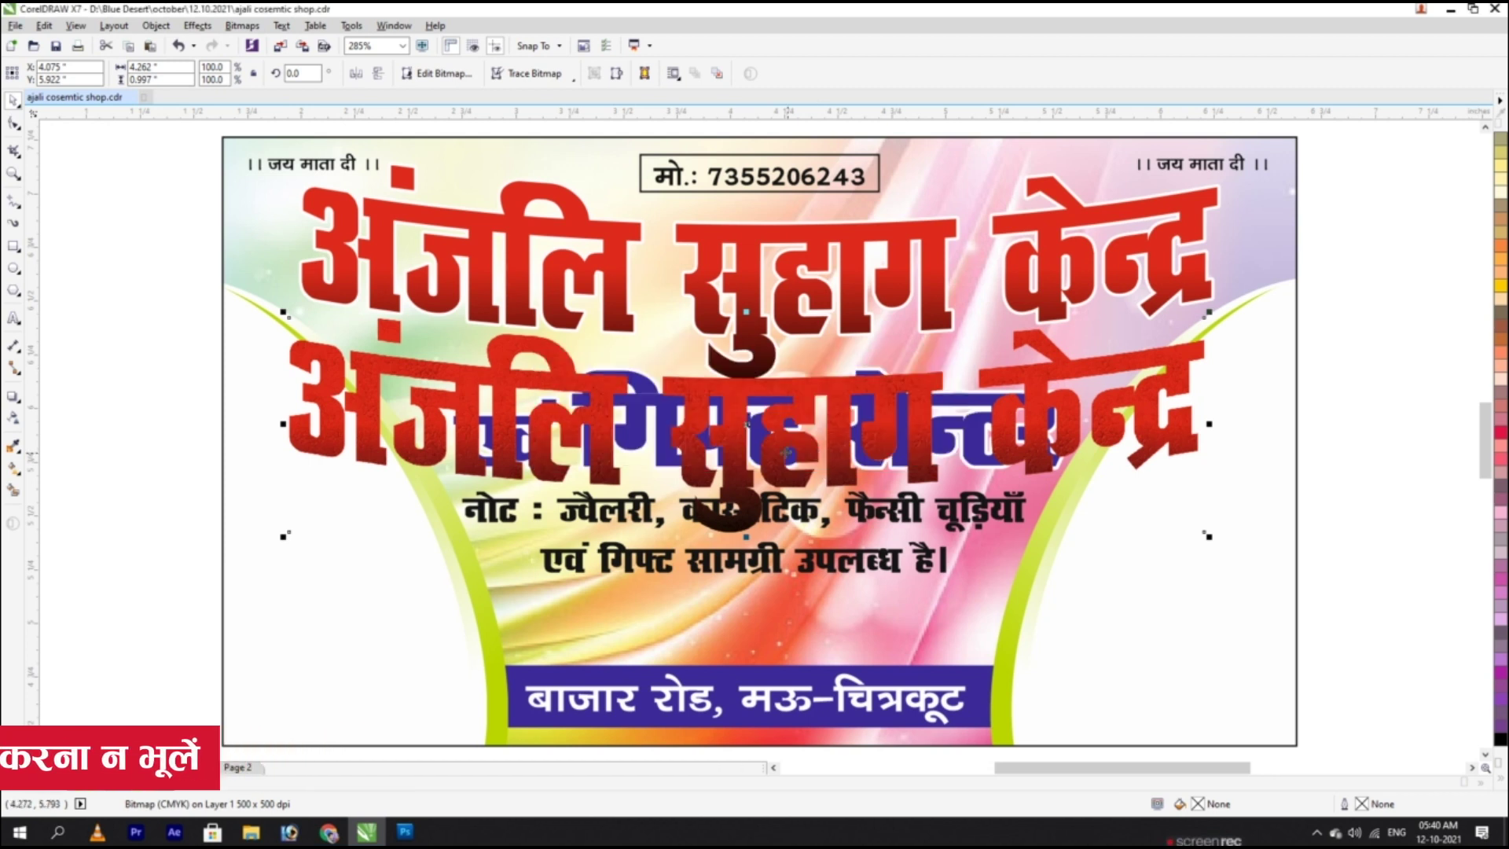
Step: Apply the Plastic texture to the lower headline bitmap with a shallow depth, highlight 83 and smoothness 69
scroll(761, 444, "up", 3)
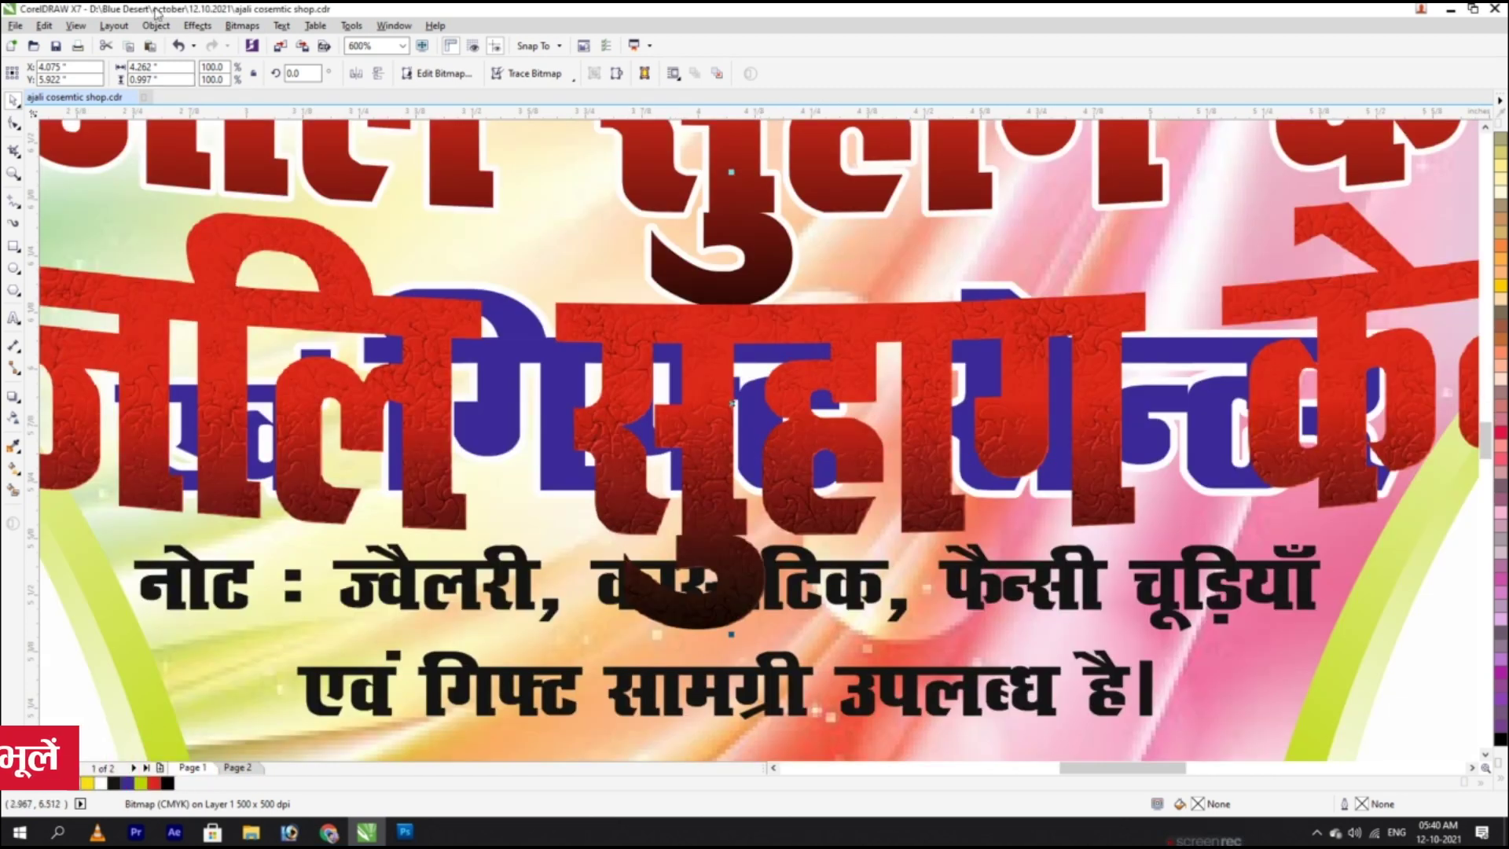
left_click(244, 26)
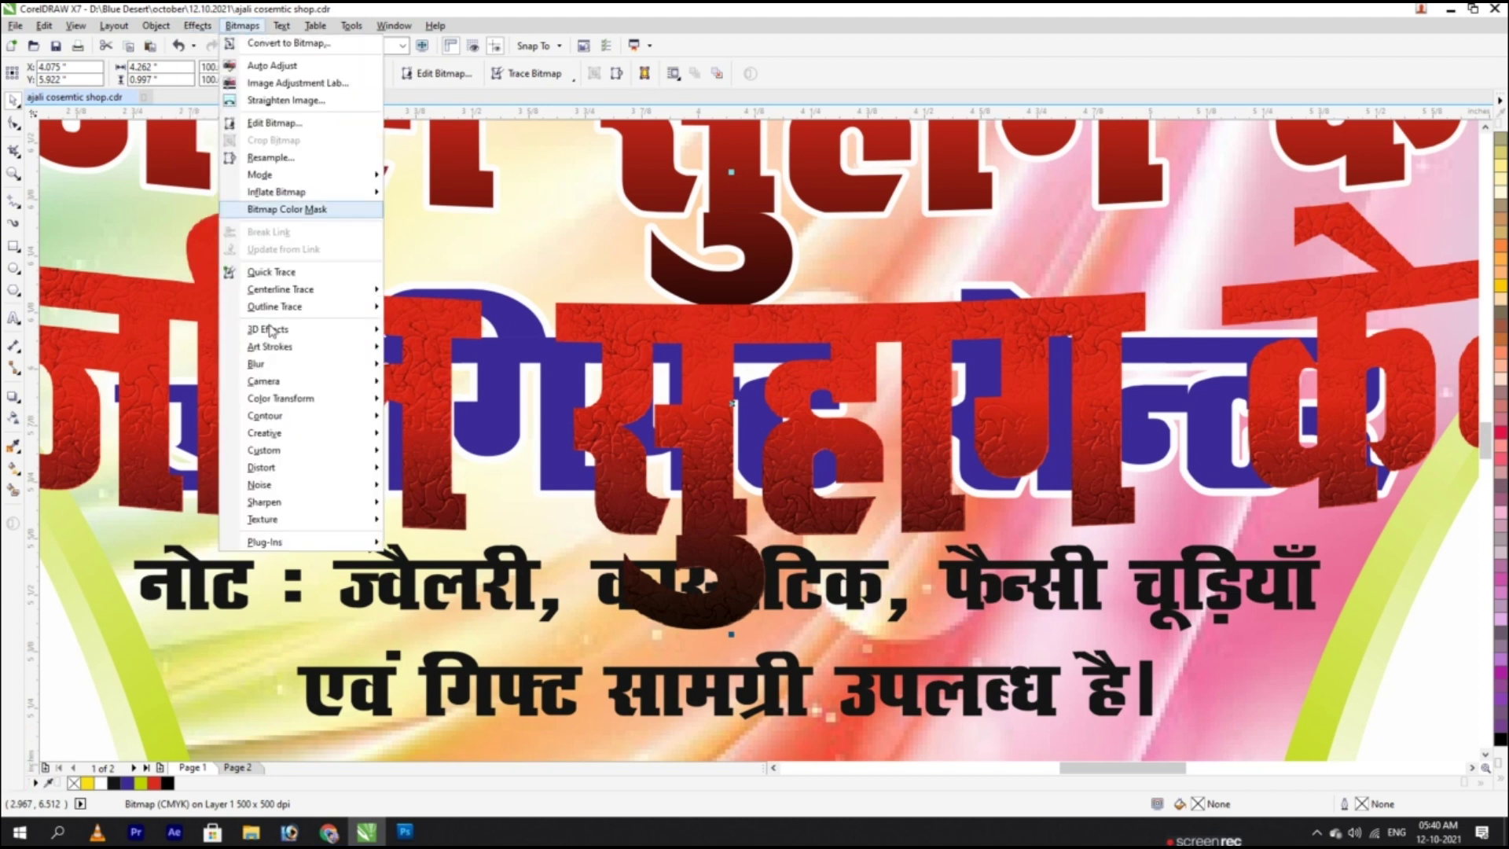
mouse_move(315, 520)
left_click(457, 574)
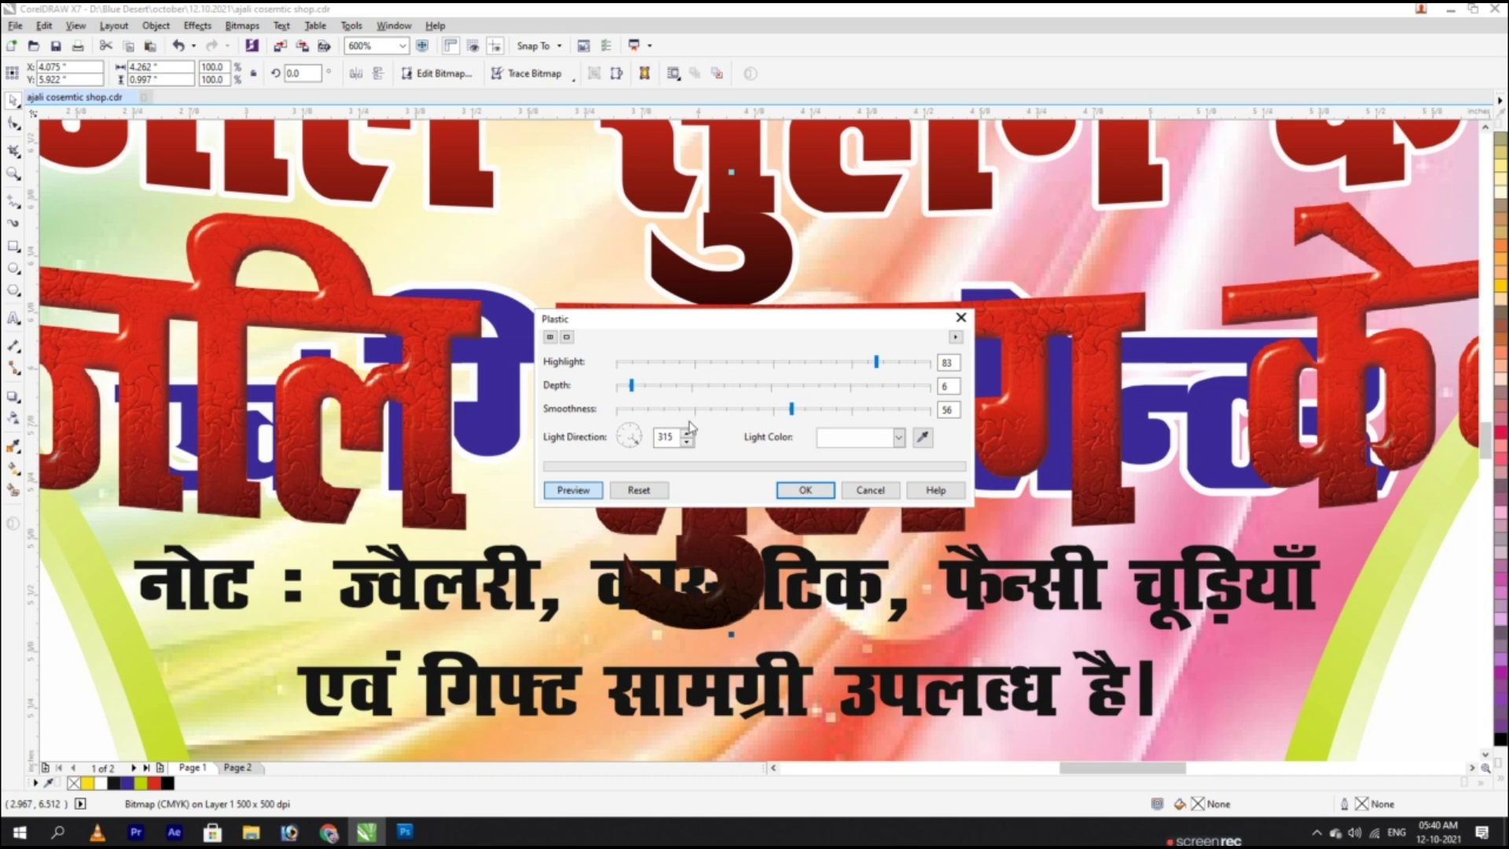
left_click(681, 386)
left_click_drag(791, 409, 841, 411)
left_click(743, 410)
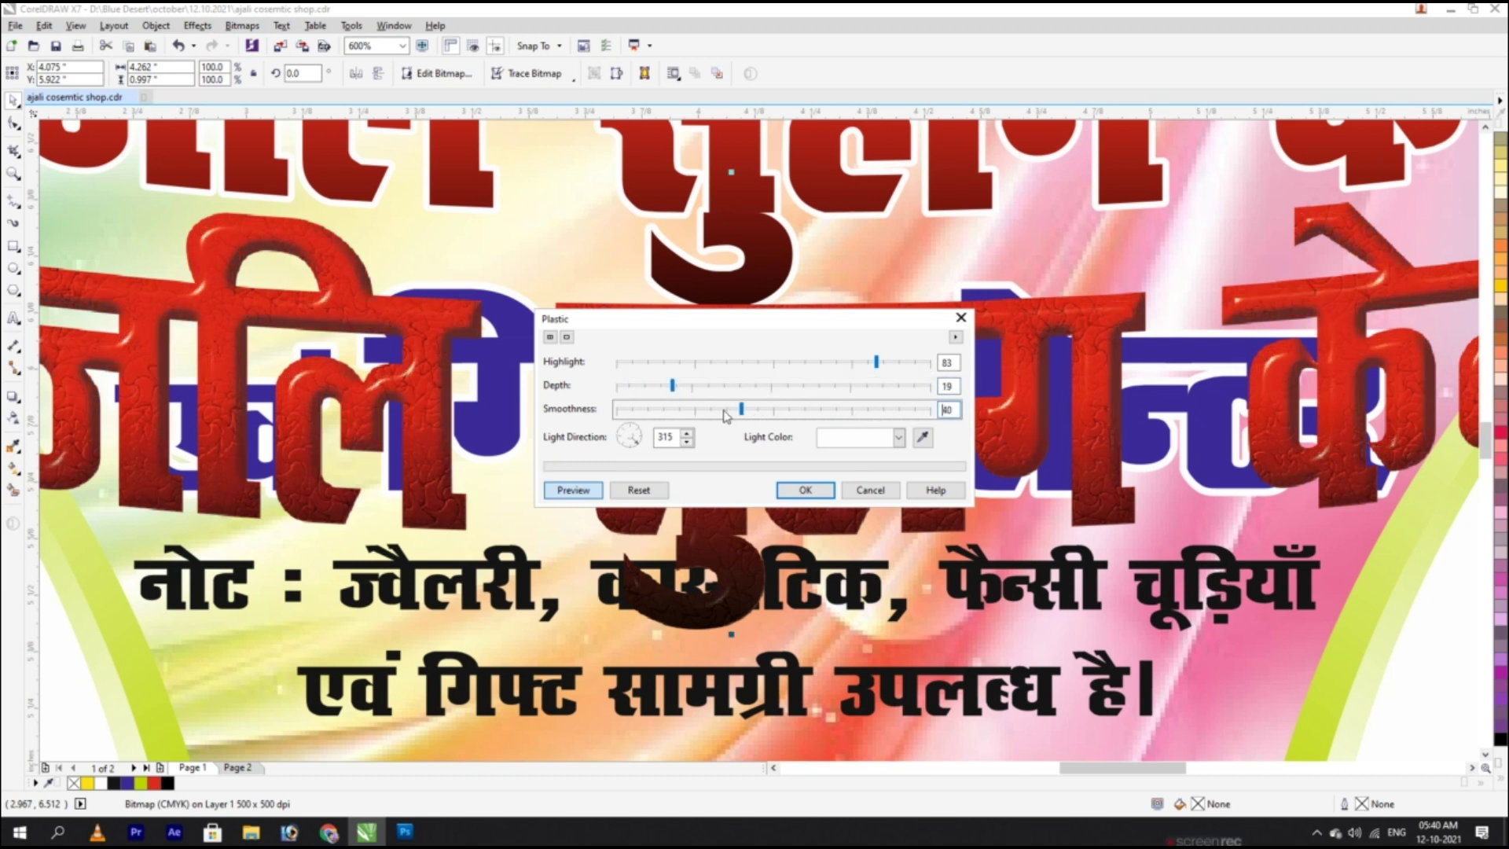
left_click(761, 387)
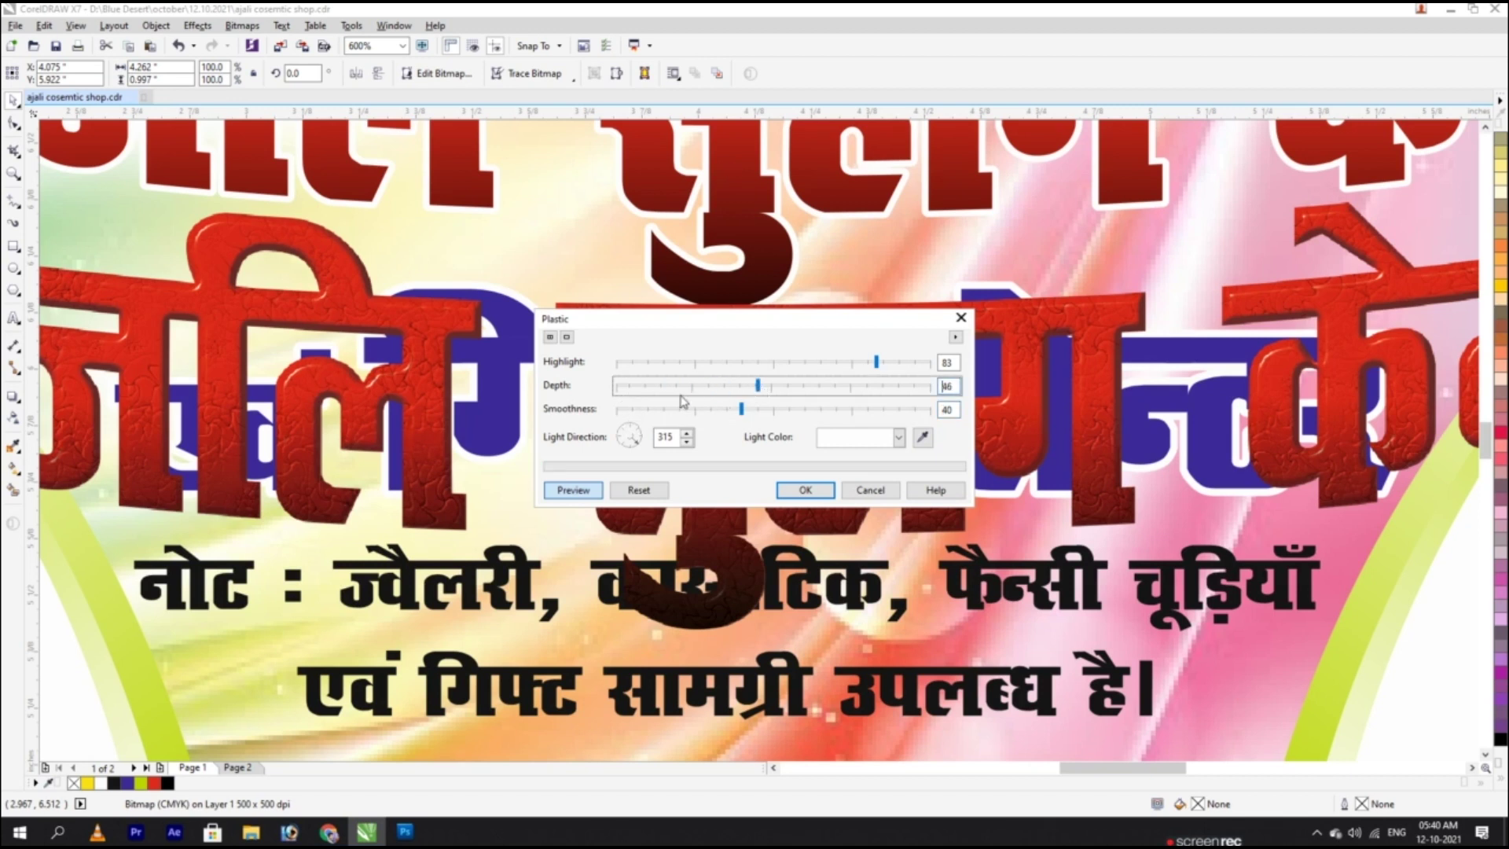
left_click(641, 387)
left_click(792, 409)
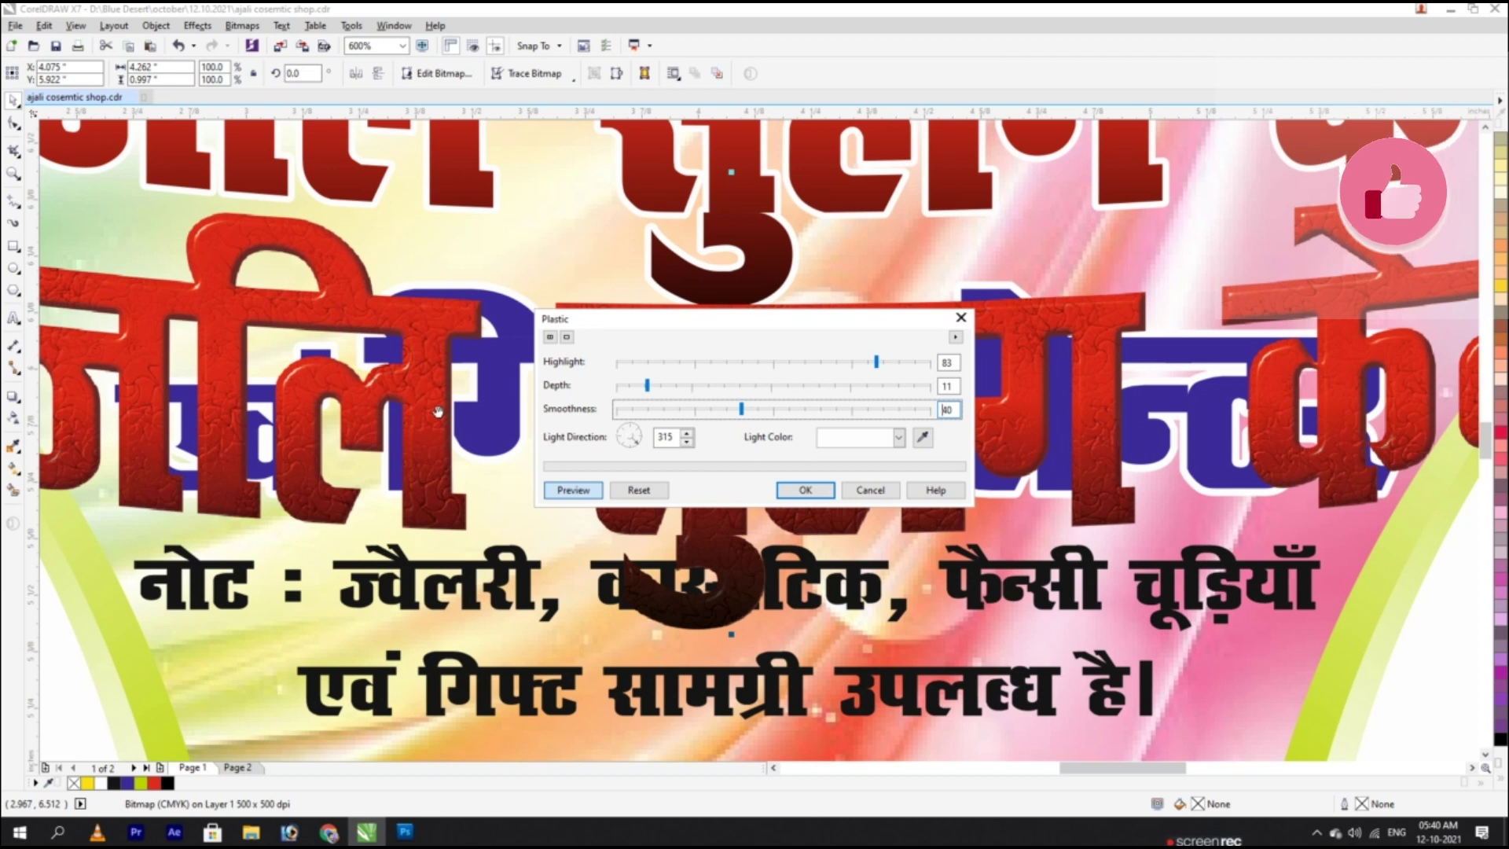
left_click(629, 388)
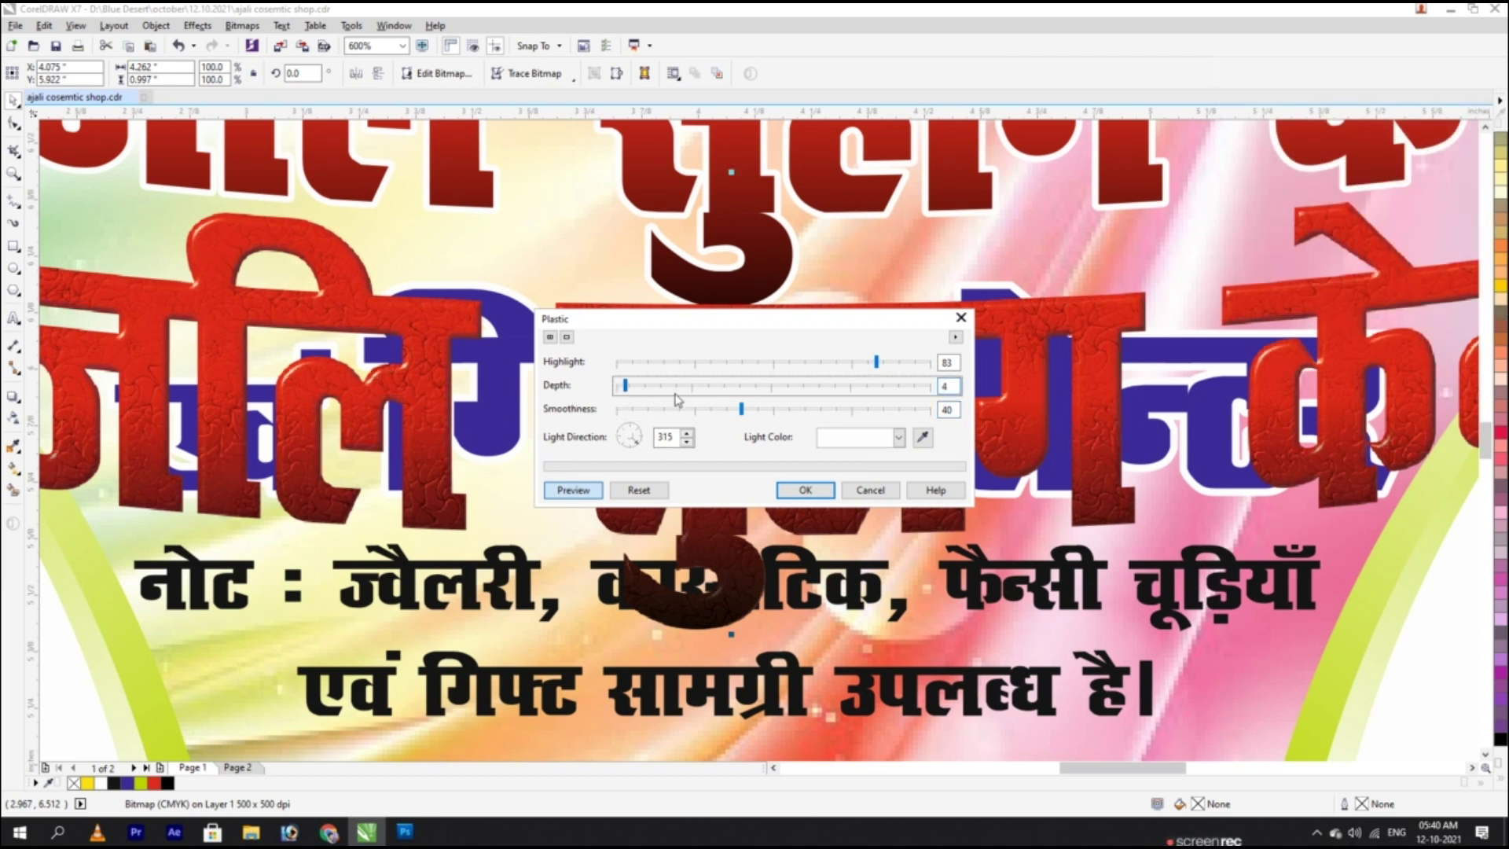
left_click(794, 409)
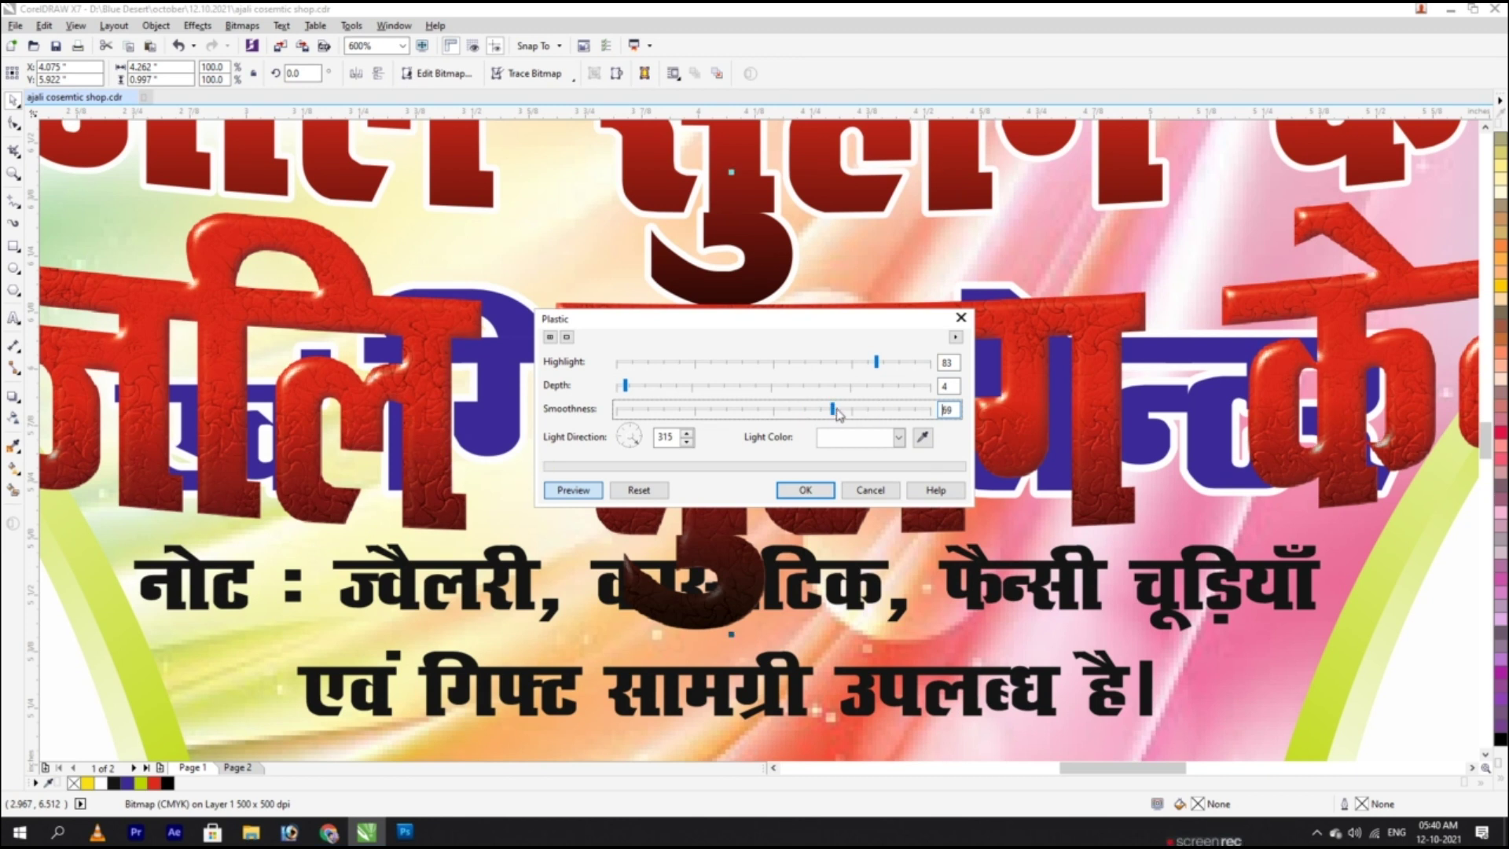
left_click(641, 386)
left_click(804, 491)
Step: Centre the textured bitmap exactly over the top headline, and cut it to expose the vector text underneath
scroll(718, 401, "down", 2)
scroll(717, 401, "up", 1)
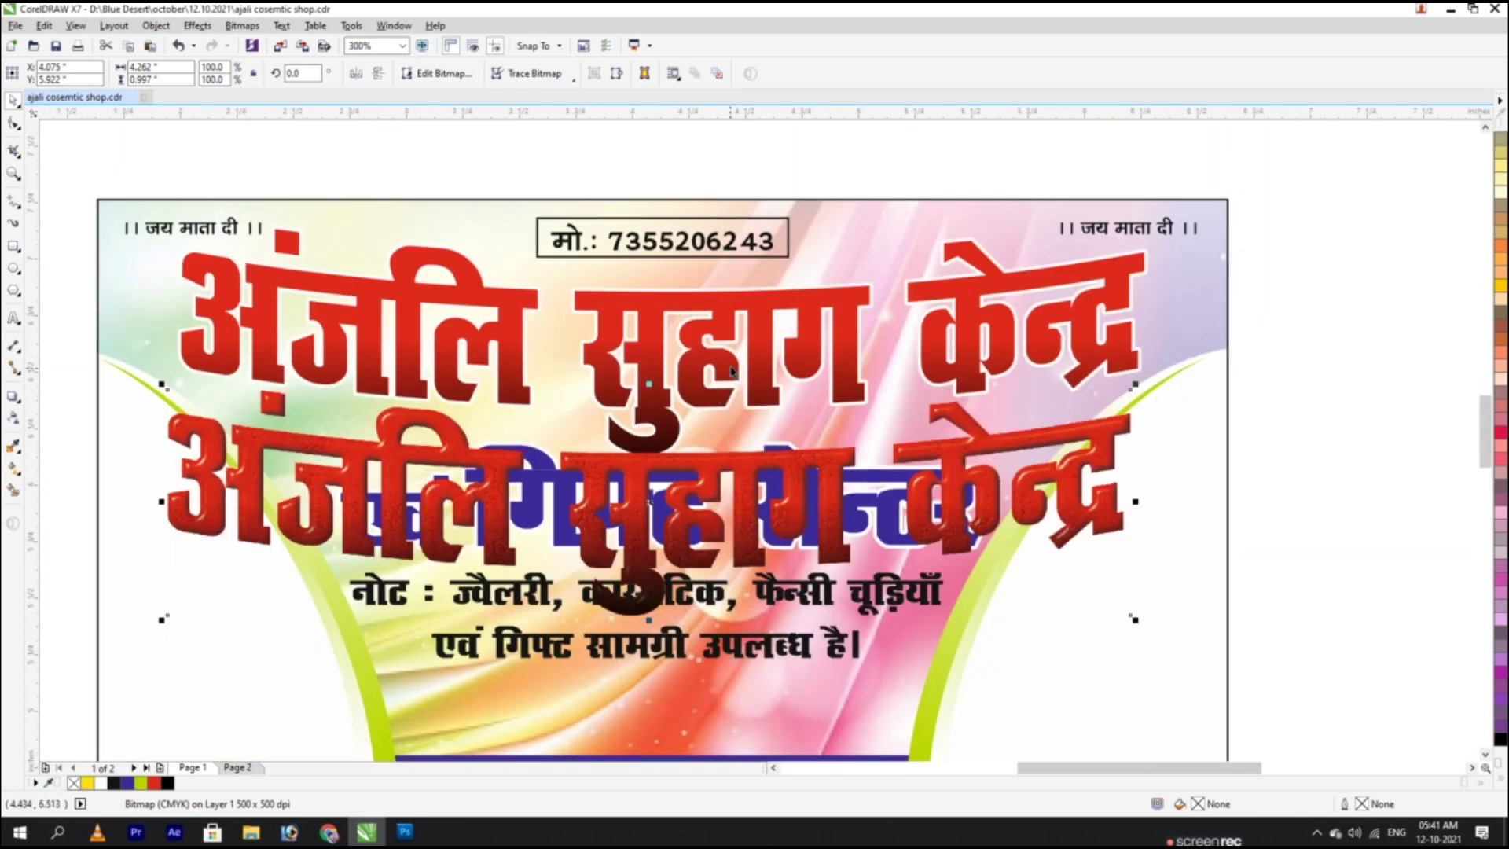
left_click(731, 368, "shift")
key("e")
key("c")
left_click(1148, 403)
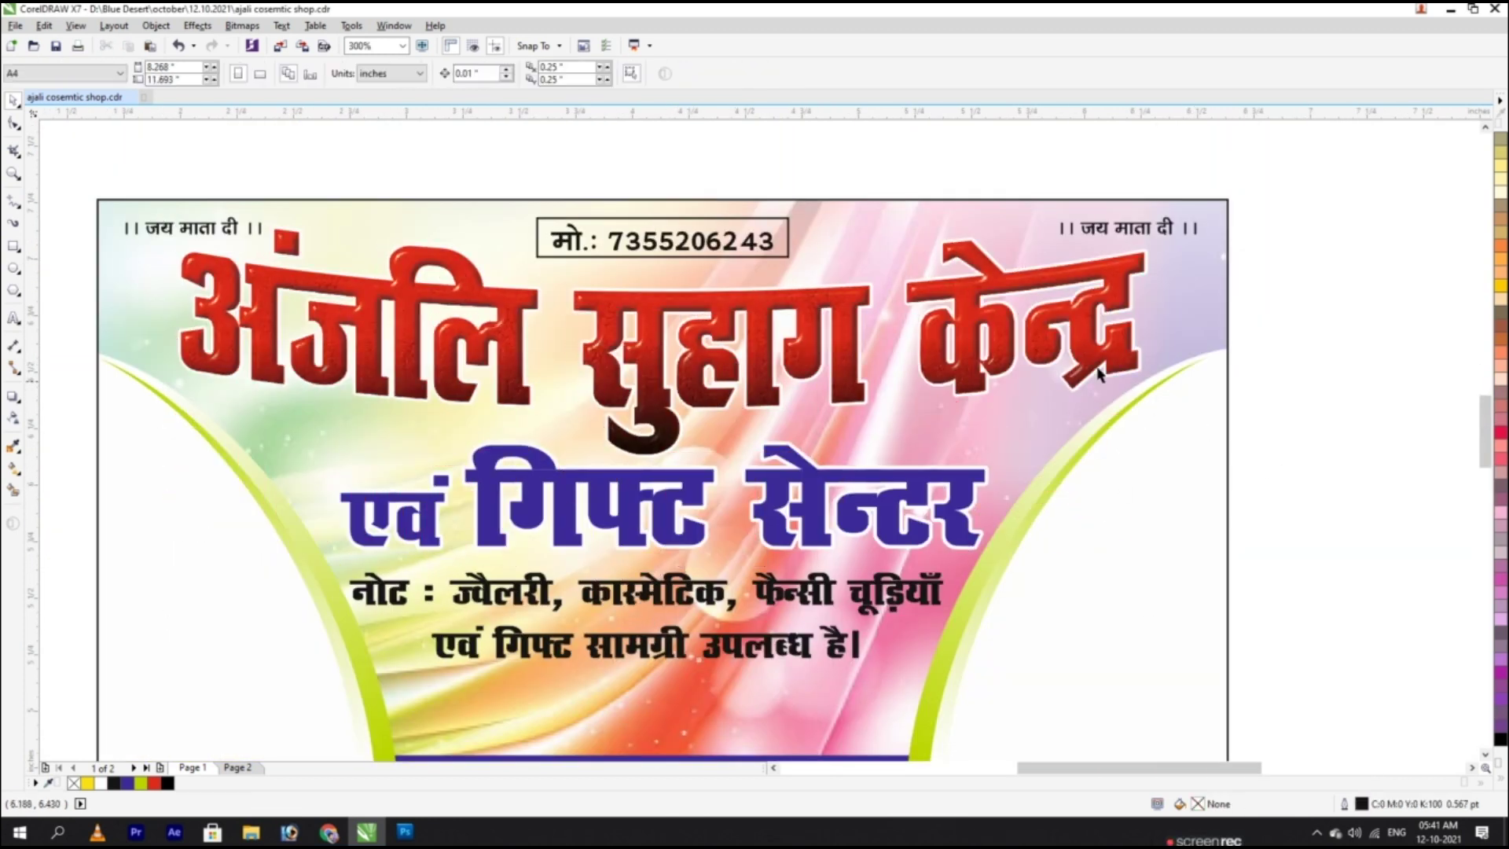
key("Delete")
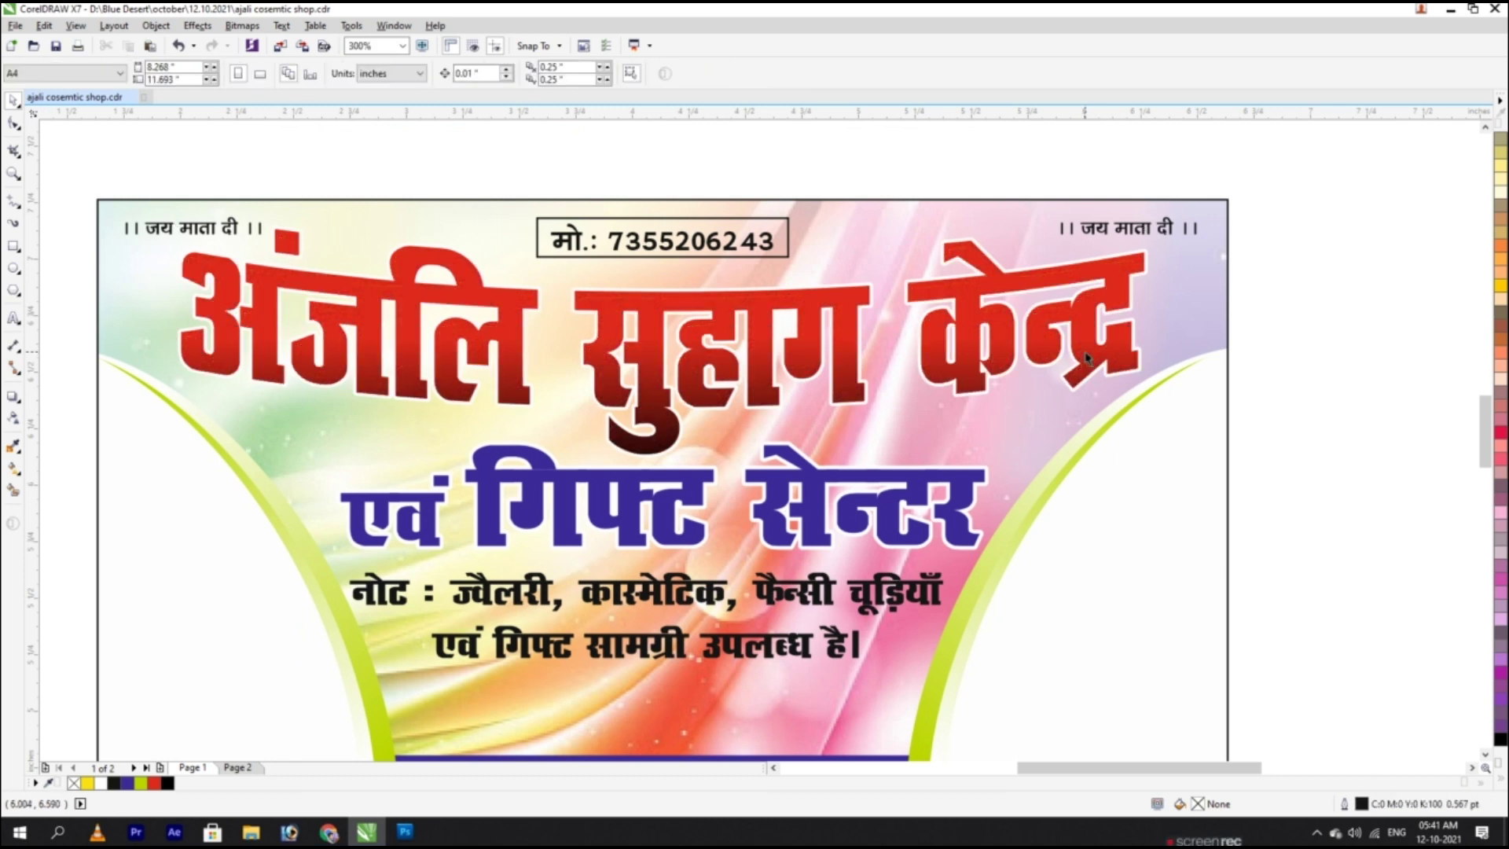
Step: Duplicate the gradient headline slightly down and to the right, behind the original, and give the copy a cyan outline
left_click(1129, 397)
left_click_drag(1126, 351, 1134, 368)
right_click(1133, 369)
left_click(1502, 784)
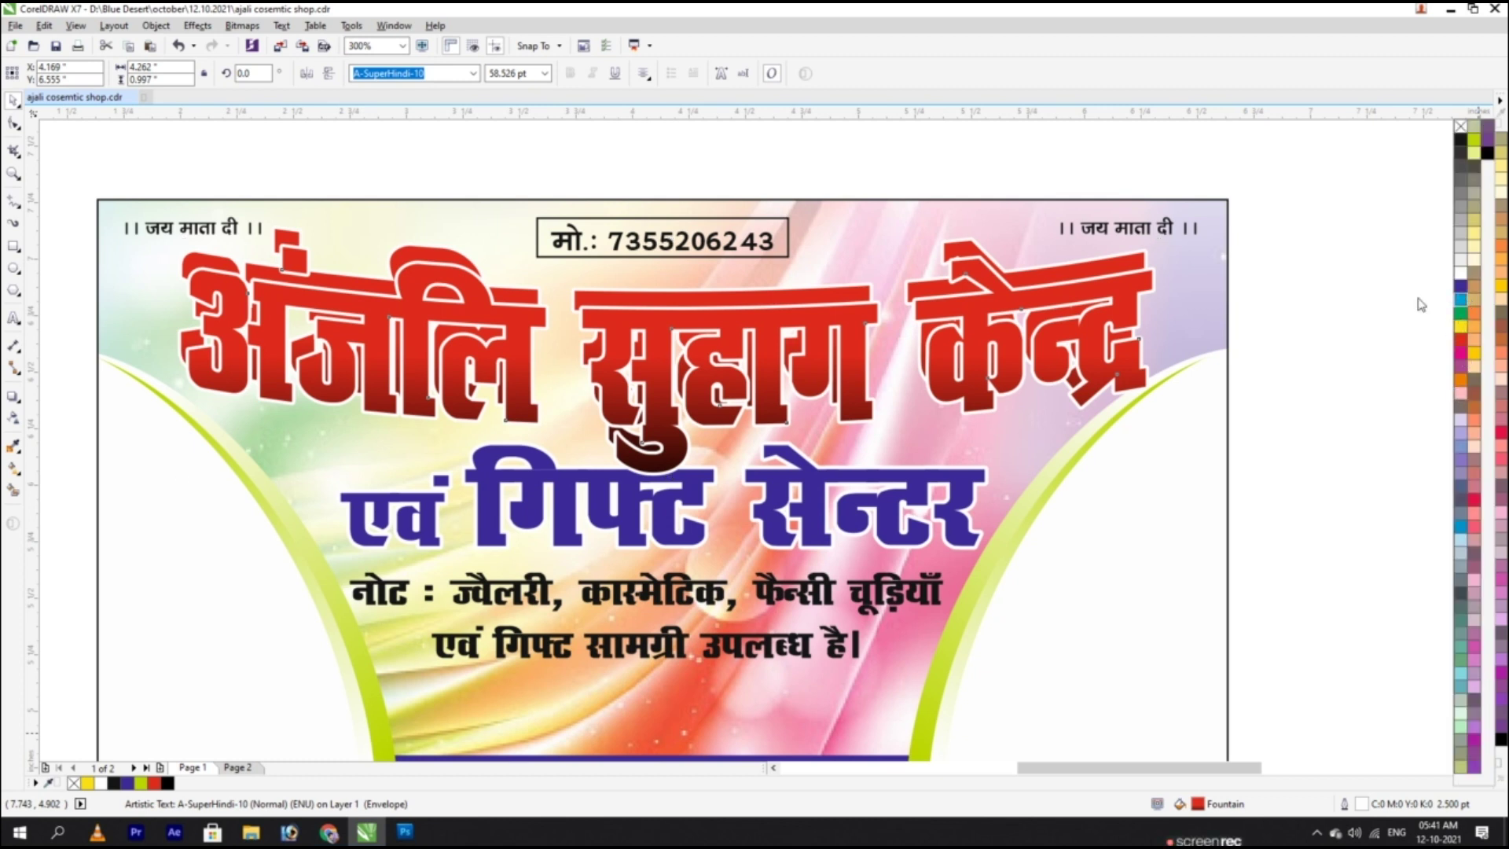
left_click(1464, 300)
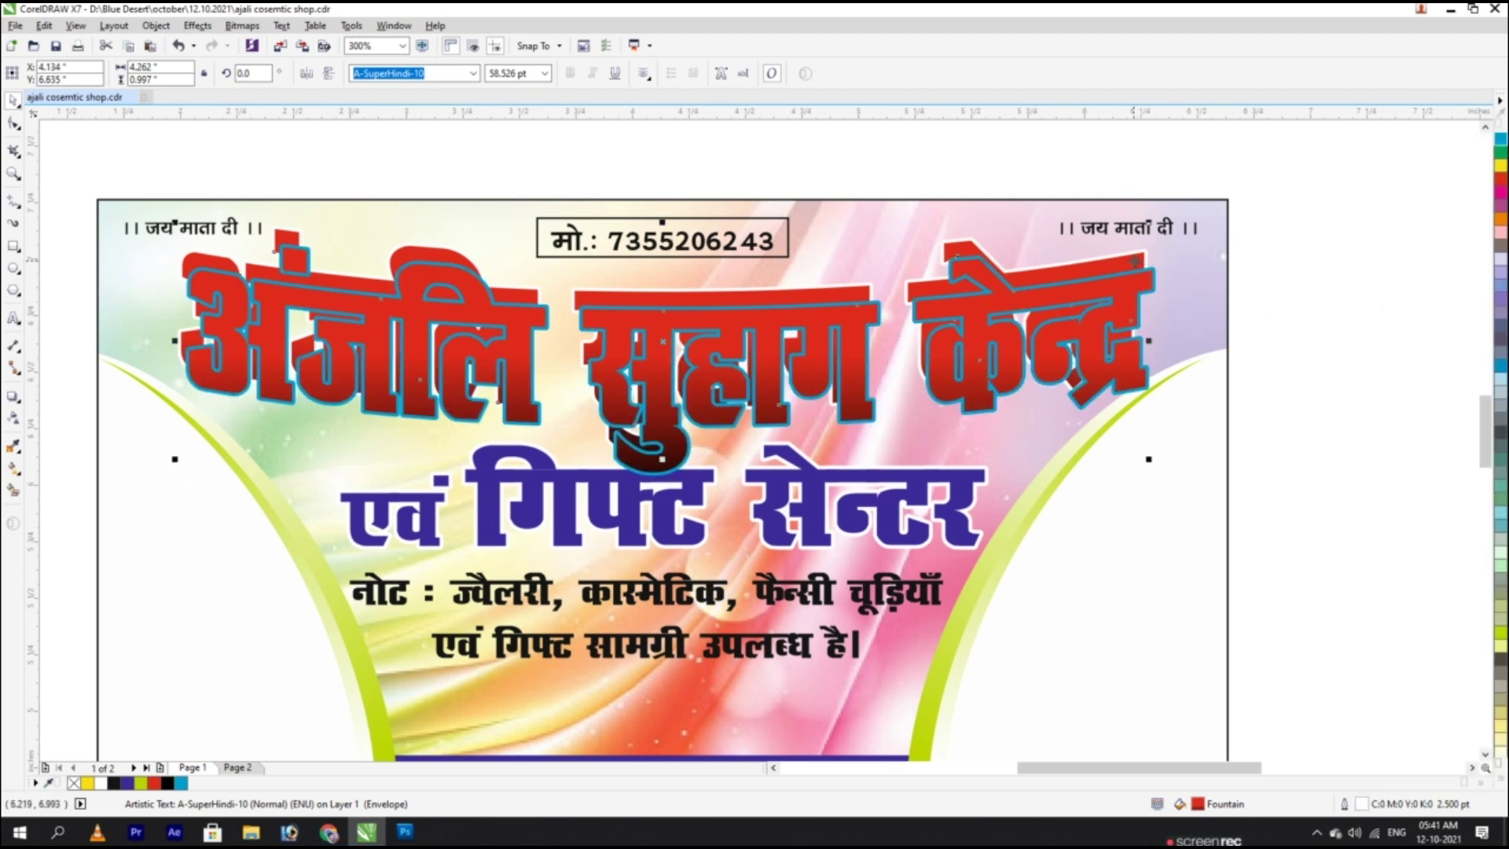
left_click(1328, 346)
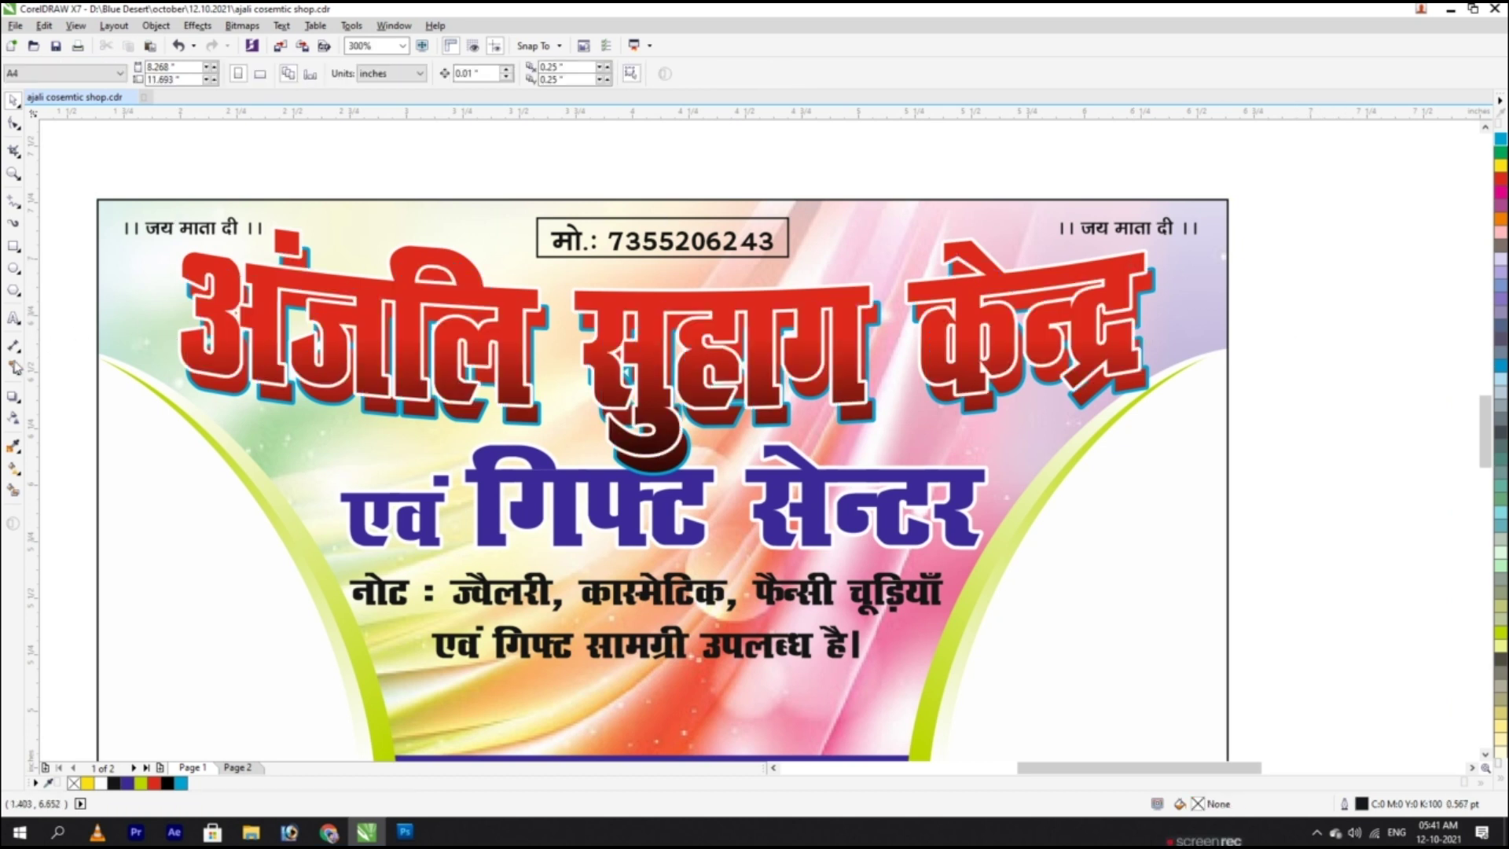
Step: Blend the headline into its cyan-outlined copy in 20 steps, paste the textured bitmap back on top and save
left_click(13, 418)
left_click(37, 434)
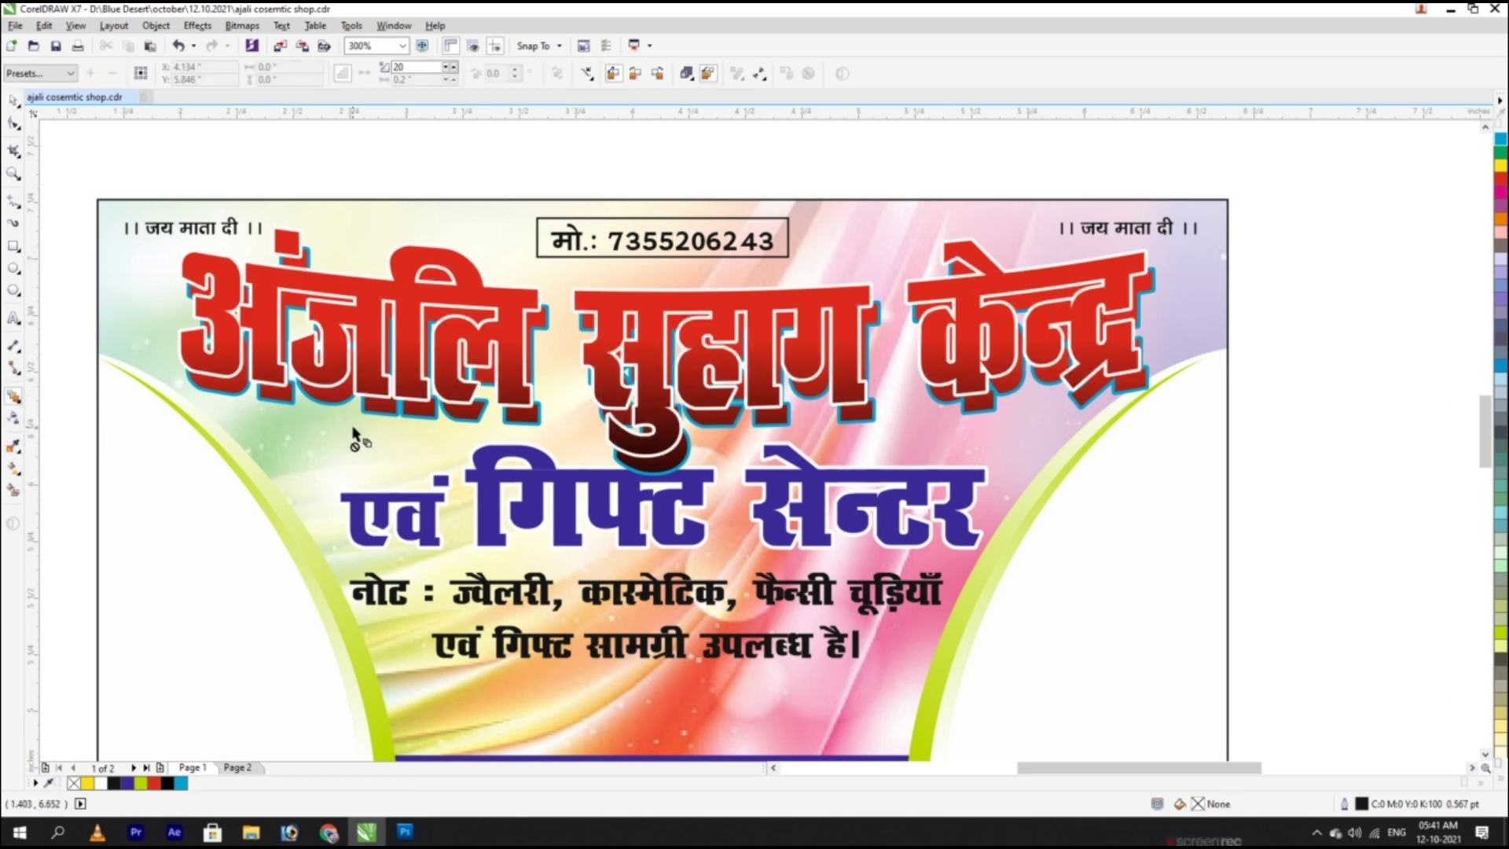
left_click_drag(423, 418, 417, 401)
key("space")
left_click(1327, 534)
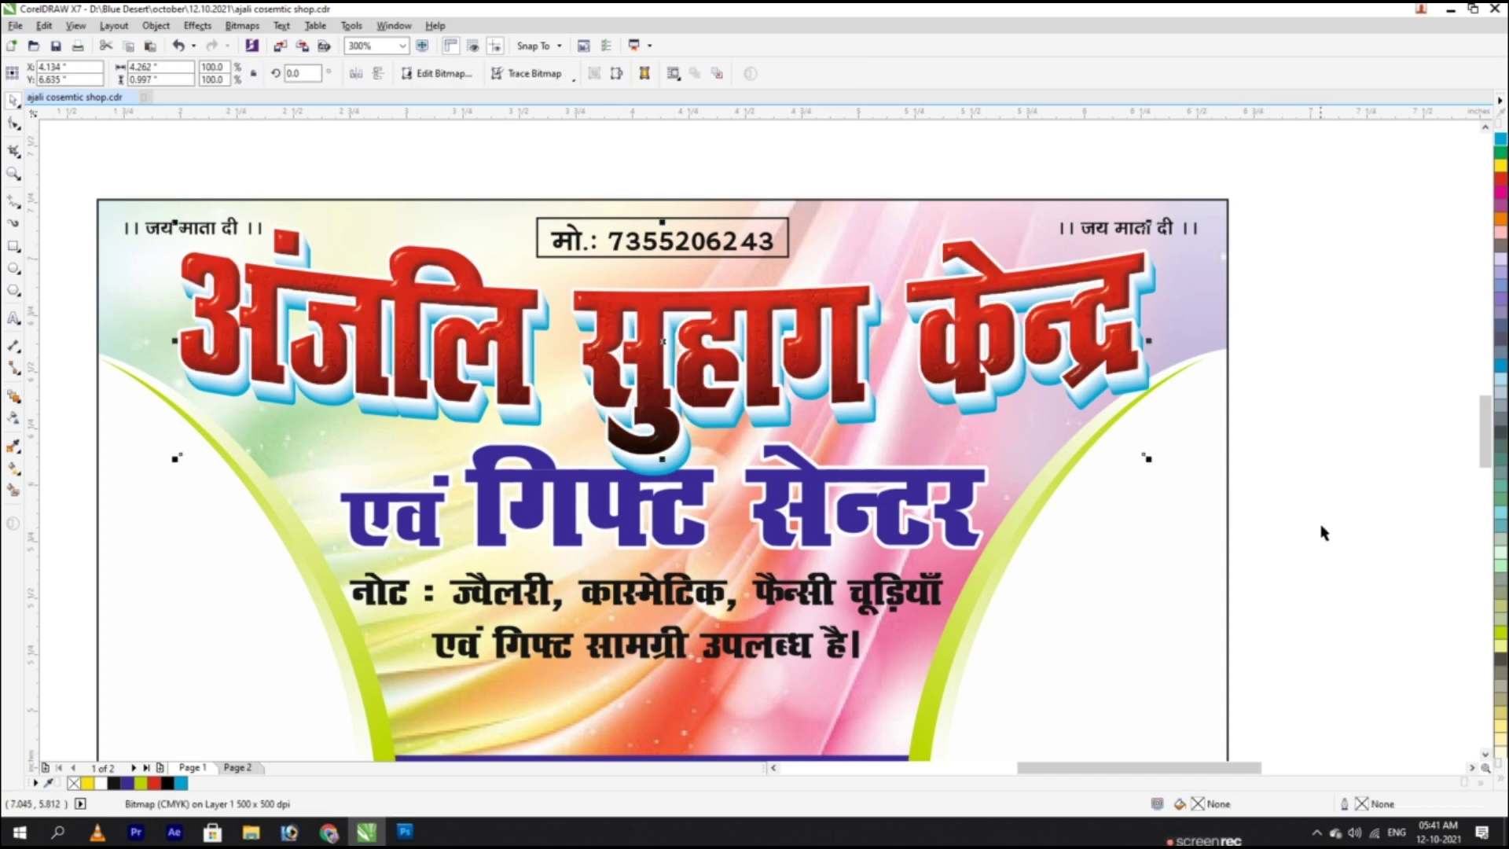
key("ctrl+s")
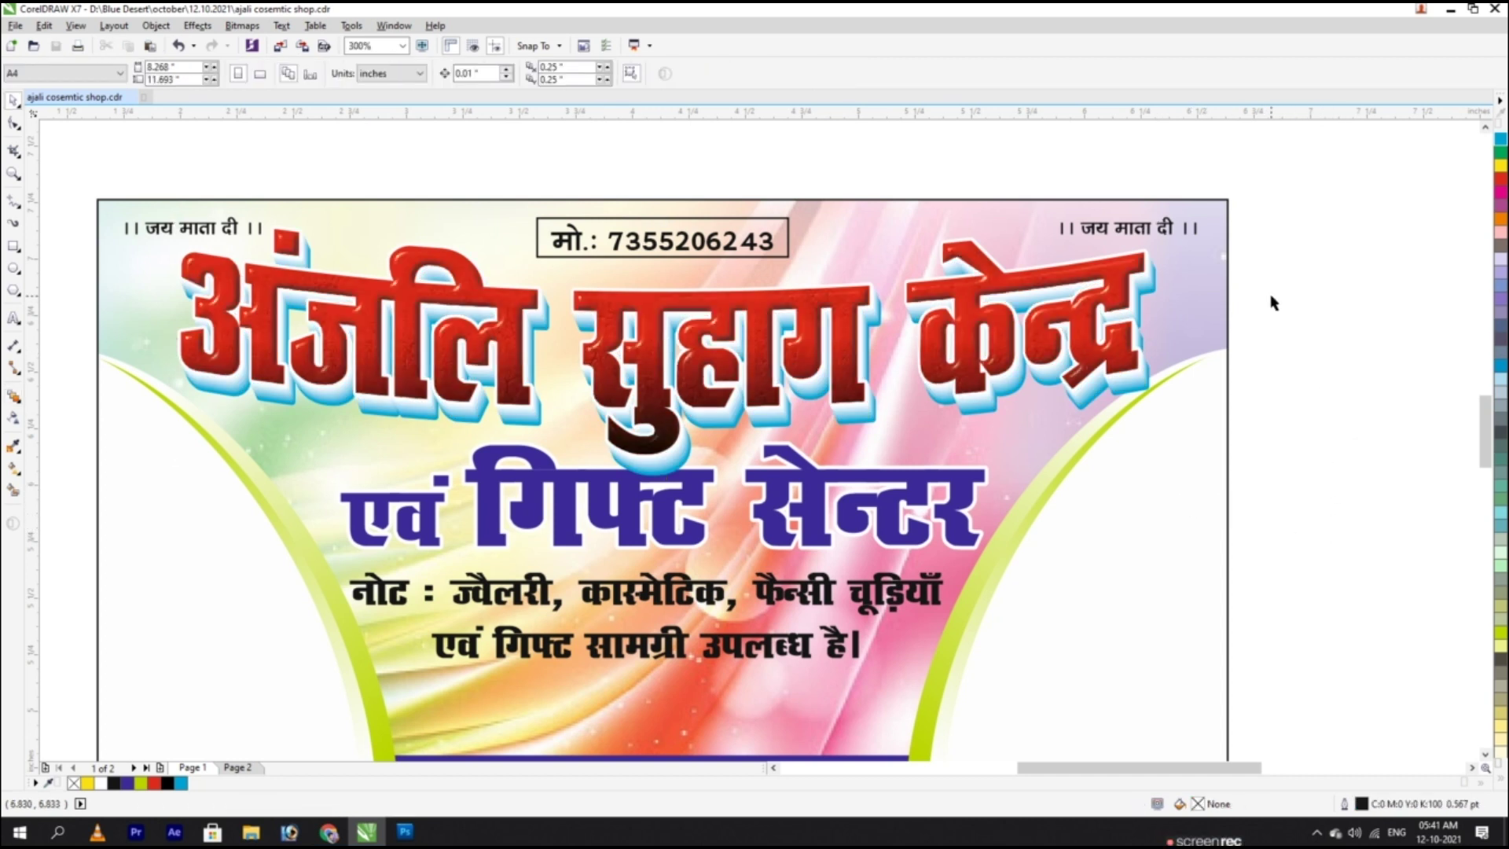
Step: Centre the complete headline, including its blend and textured bitmap, horizontally on the banner background
left_click_drag(244, 281, 1085, 528)
left_click(1155, 507)
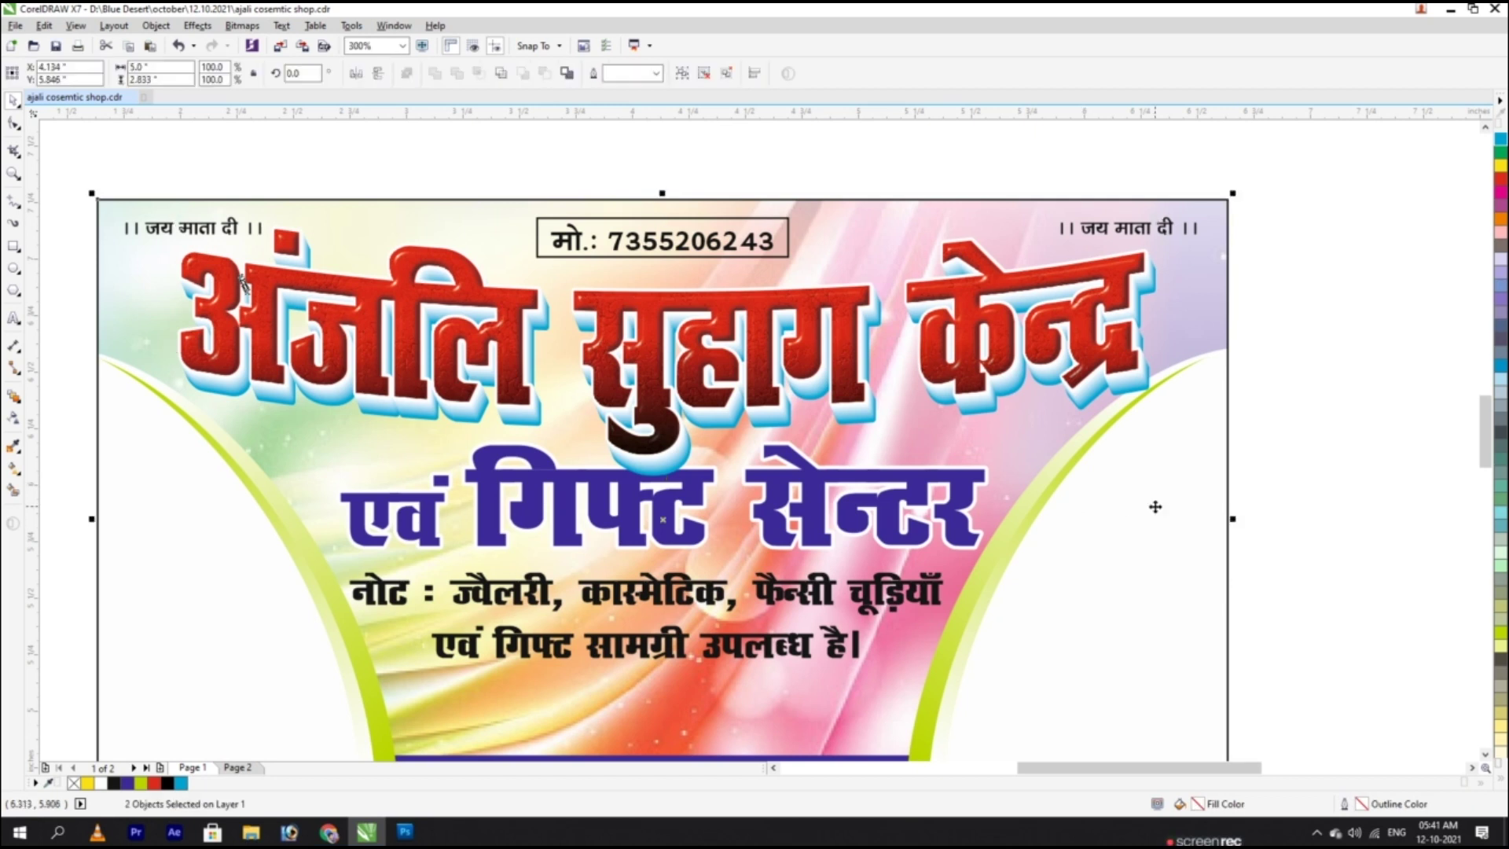
left_click(1282, 469)
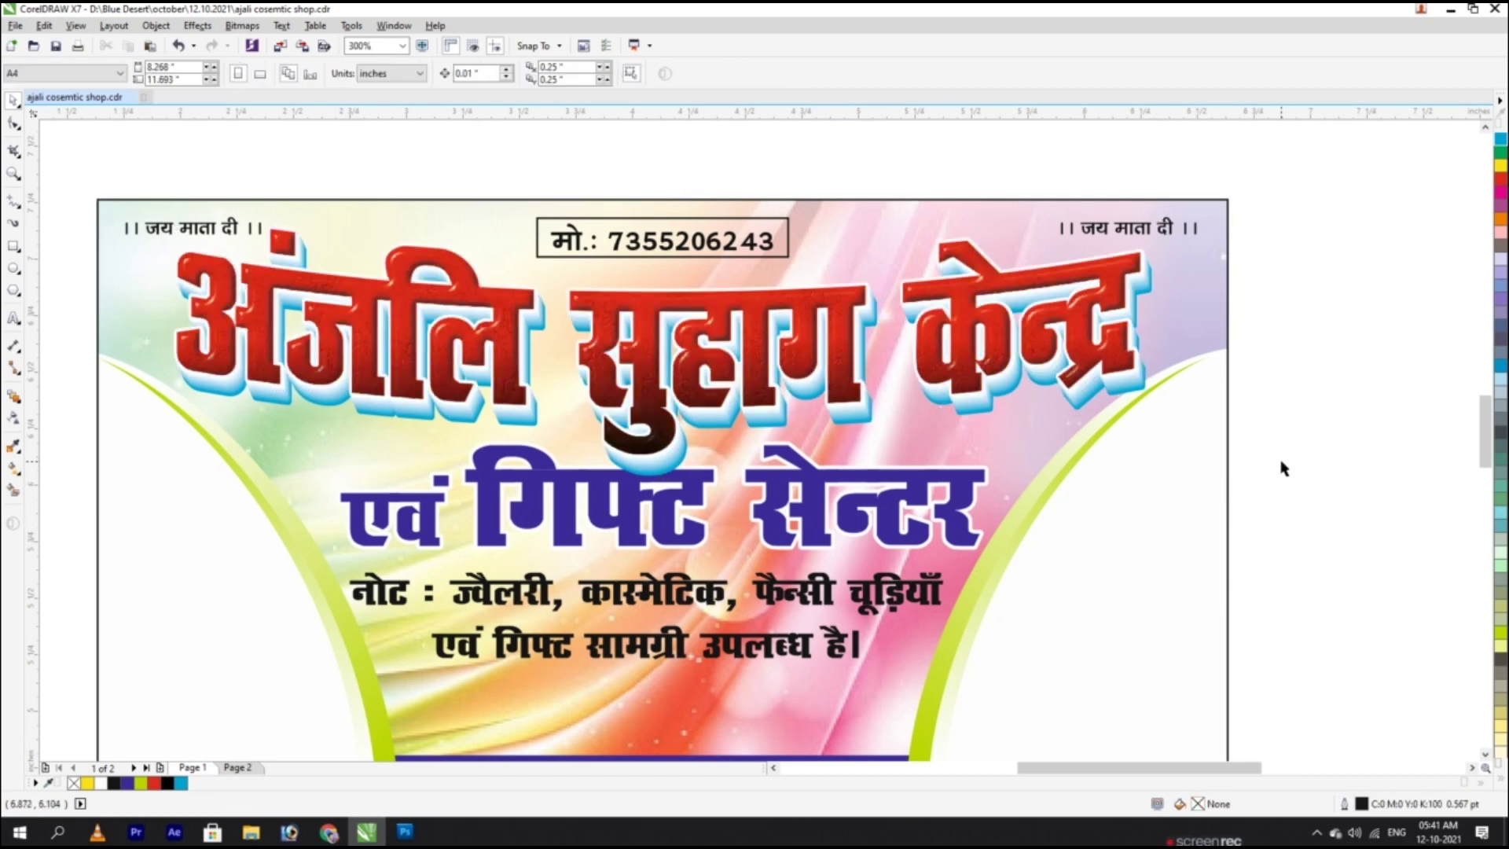
Step: Shrink the two-line black note text slightly about its centre and shift it a little lower
left_click(693, 478)
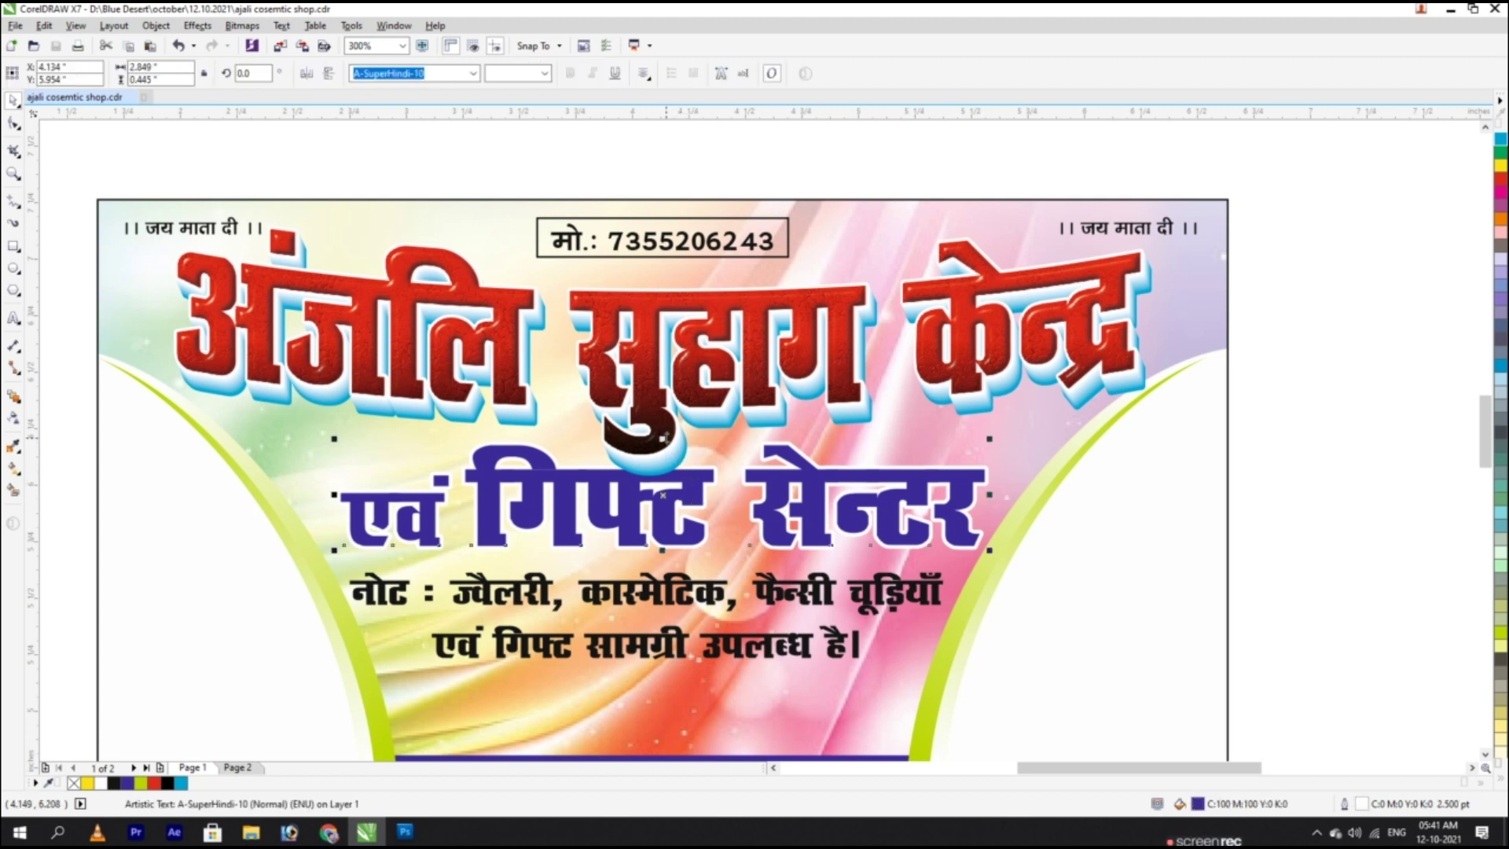
left_click_drag(662, 438, 662, 445)
left_click(699, 594)
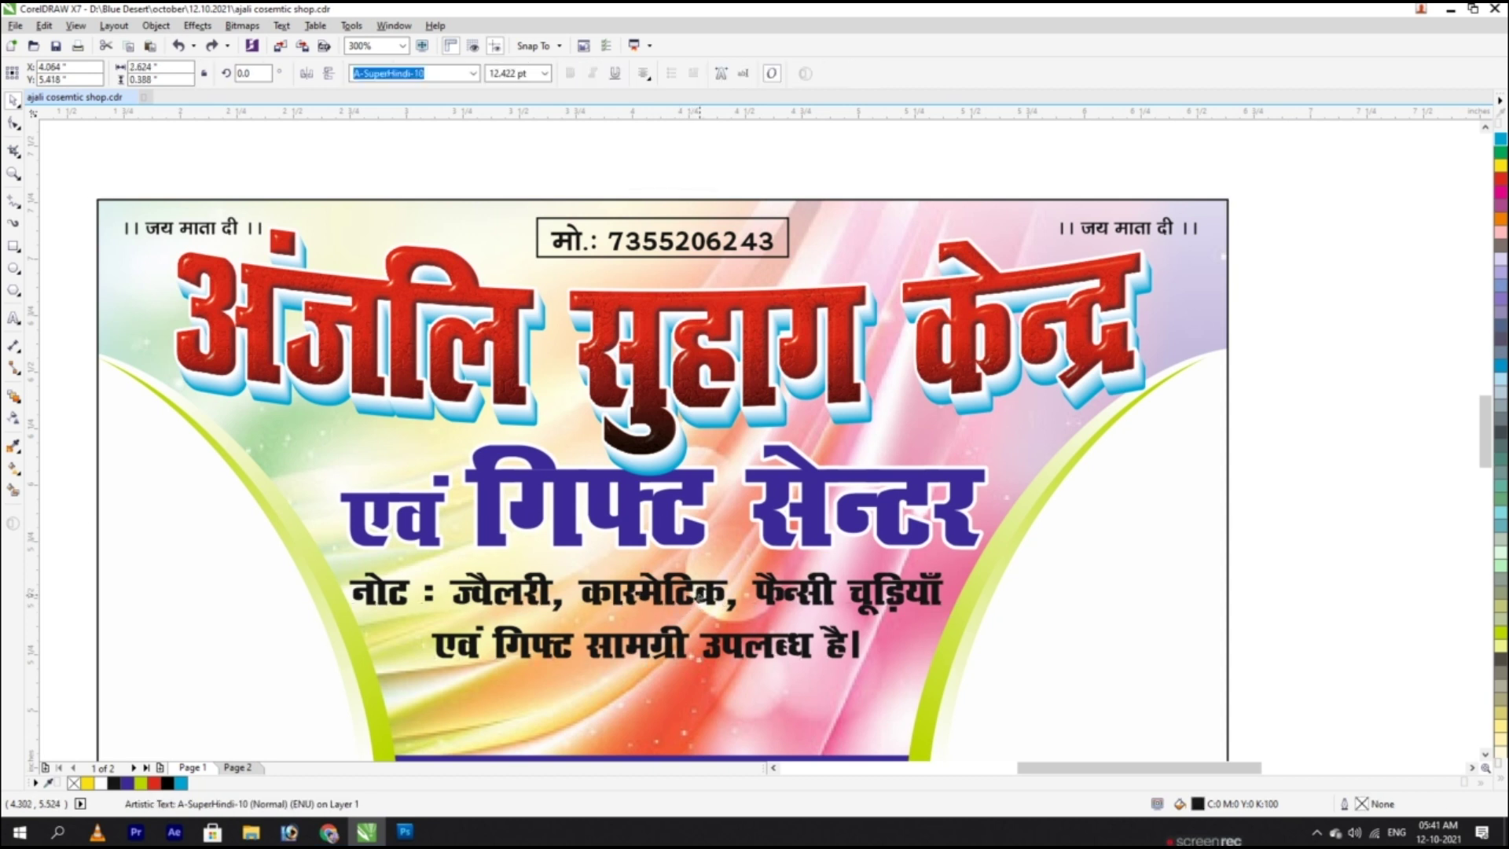
left_click_drag(959, 626, 931, 626)
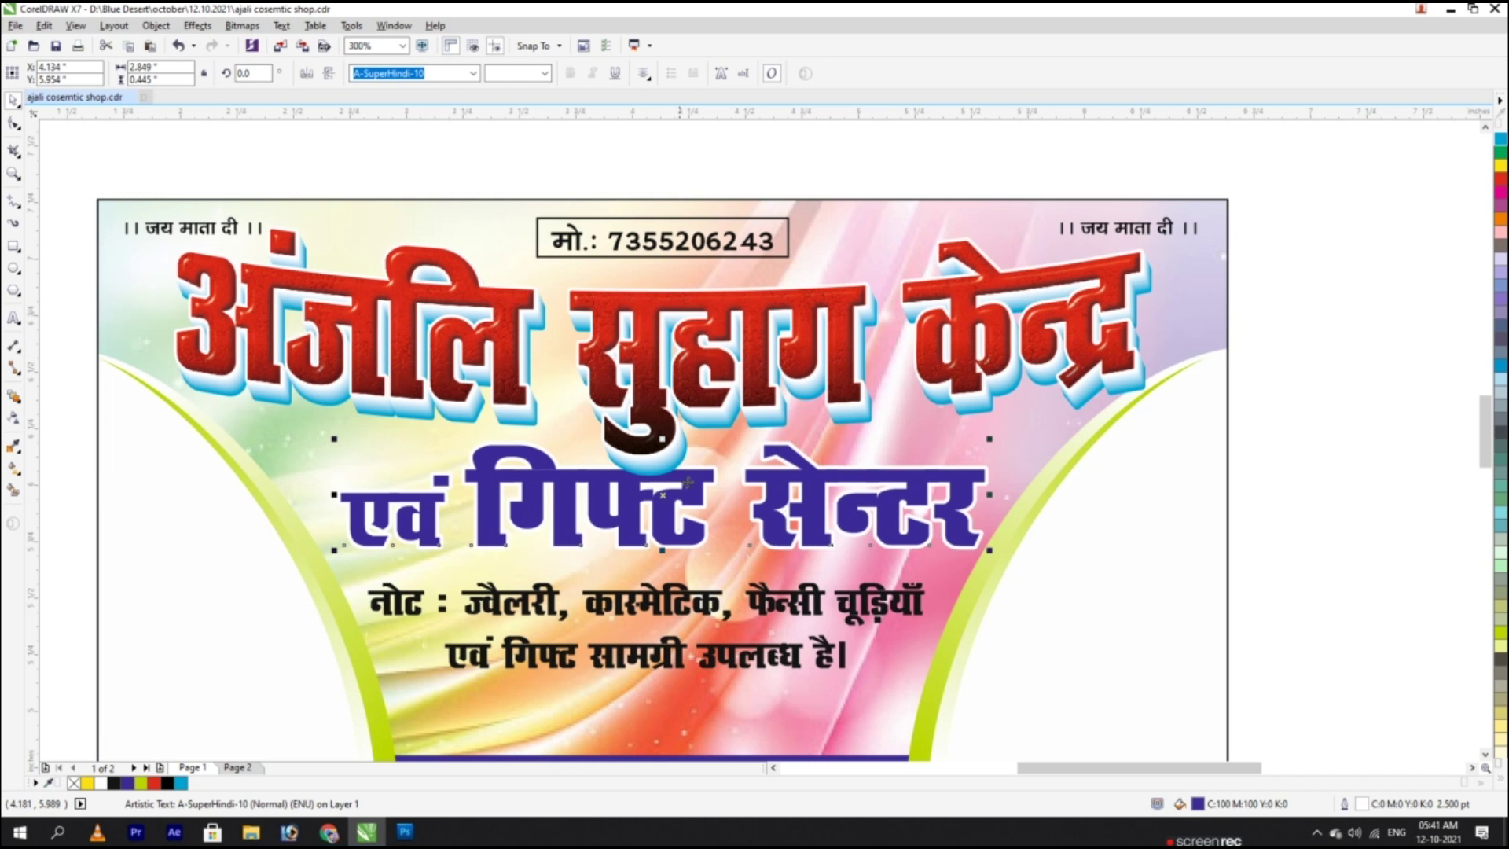
Step: Move the blue "एवं गिफ्ट सेन्टर" line slightly down and narrow it to about 2.65 inches wide
double_click(705, 448)
key("ctrl+space")
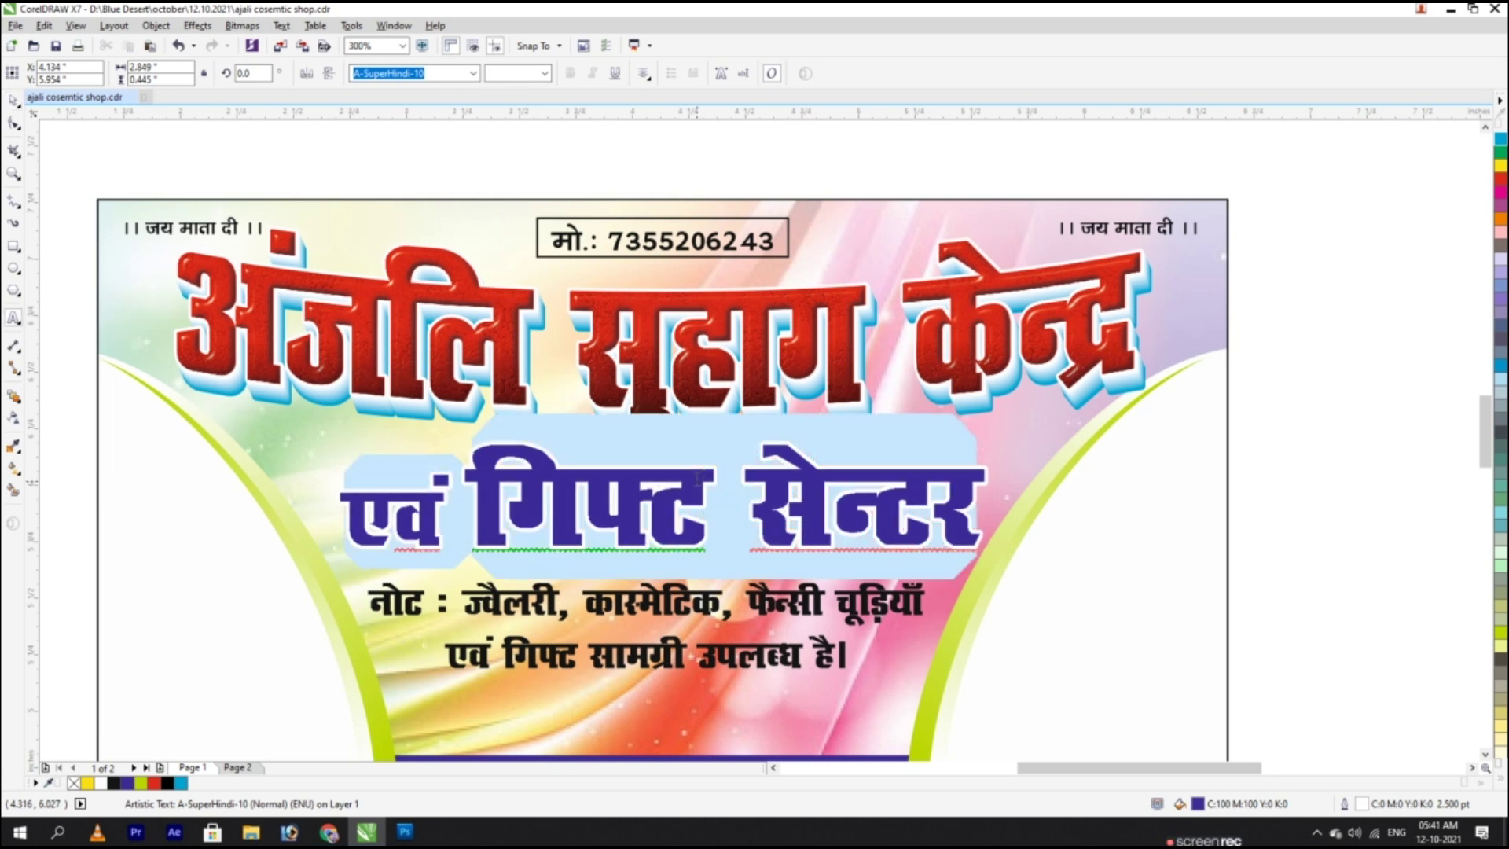
left_click_drag(696, 479, 689, 497)
left_click_drag(995, 515, 929, 496)
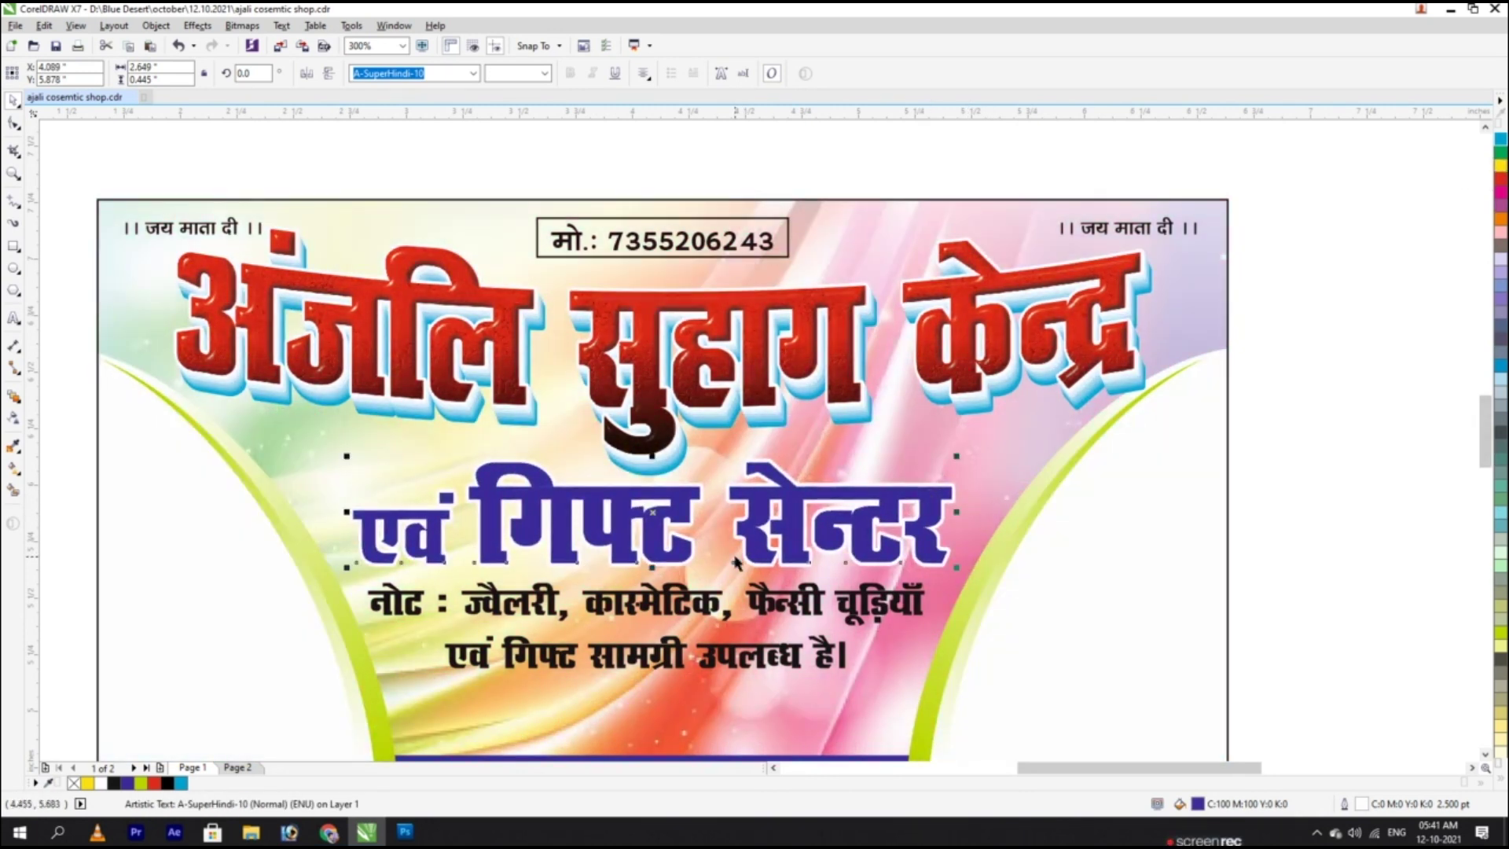
Step: Set the blue line's white outline to 2.5 pt and place a duplicate slightly down and to the right
key("F12")
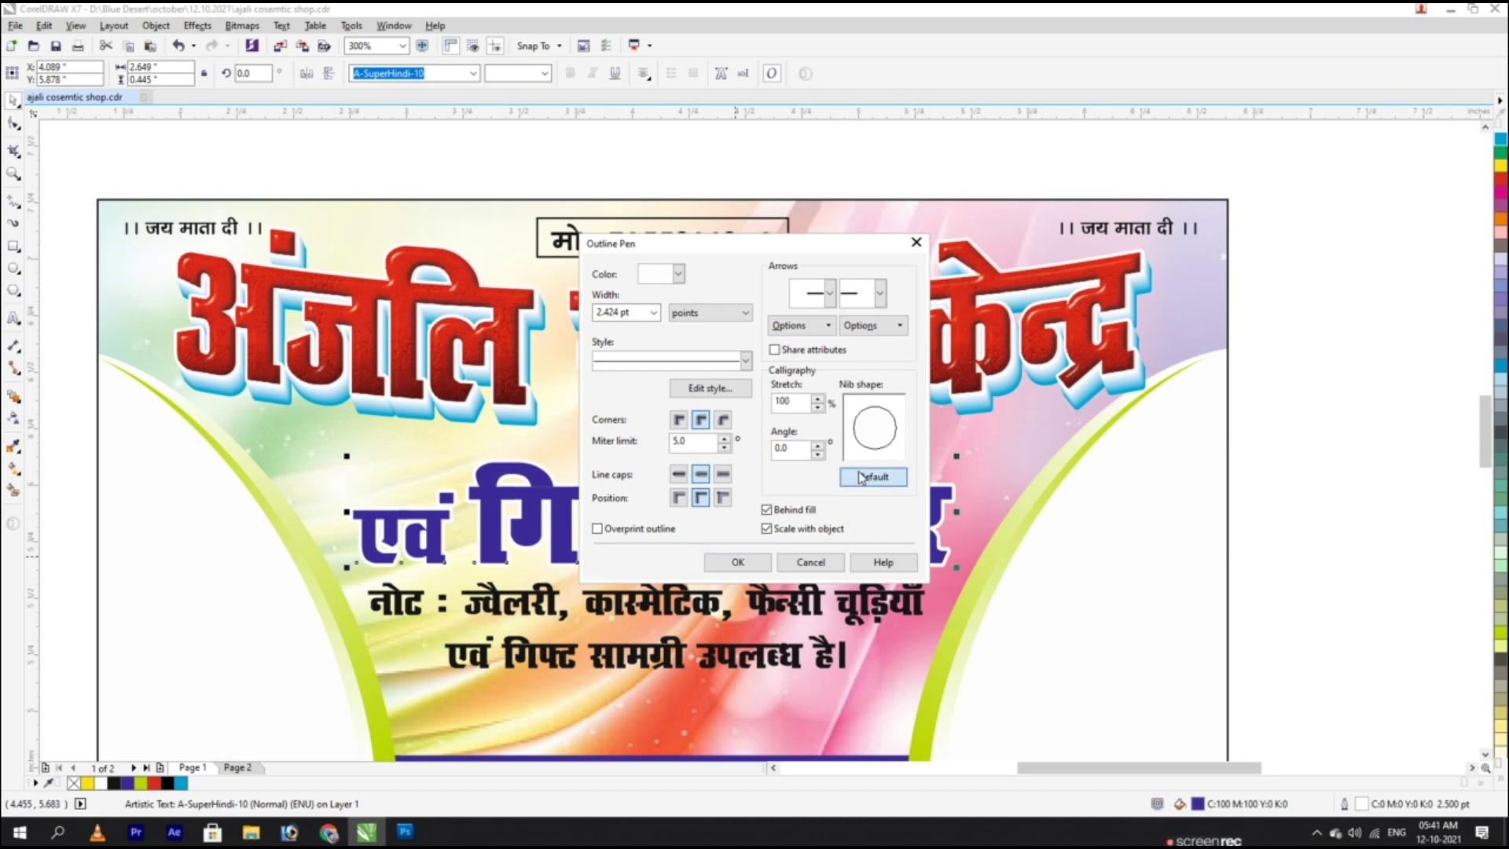
left_click(751, 564)
left_click_drag(865, 535, 875, 538)
right_click(876, 539)
Step: Give the blue line's duplicate an orange outline and arrange it slightly lower, behind the white-outlined original
left_click(1502, 783)
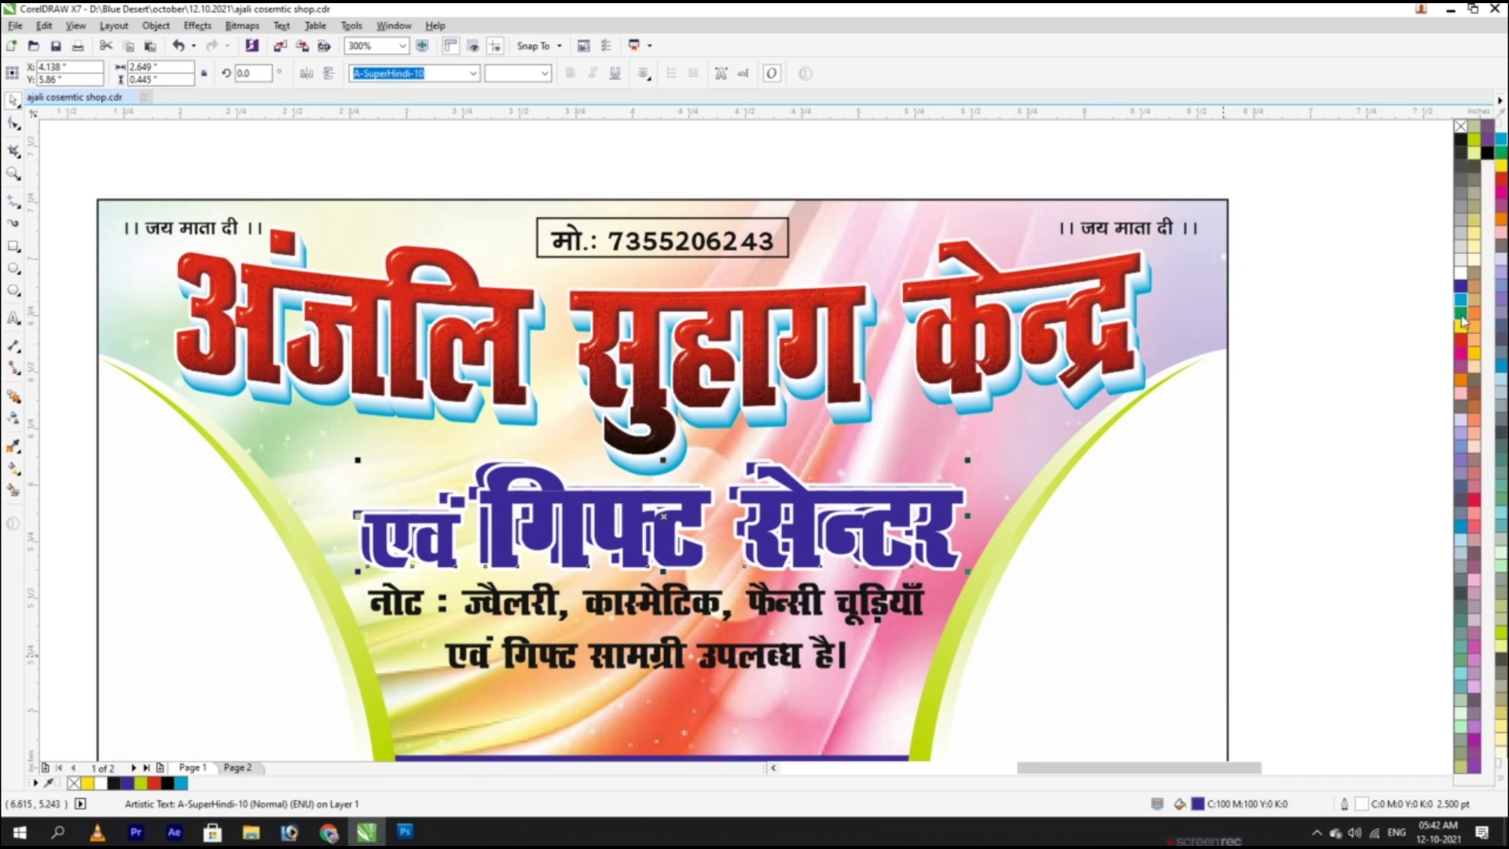
right_click(1462, 378)
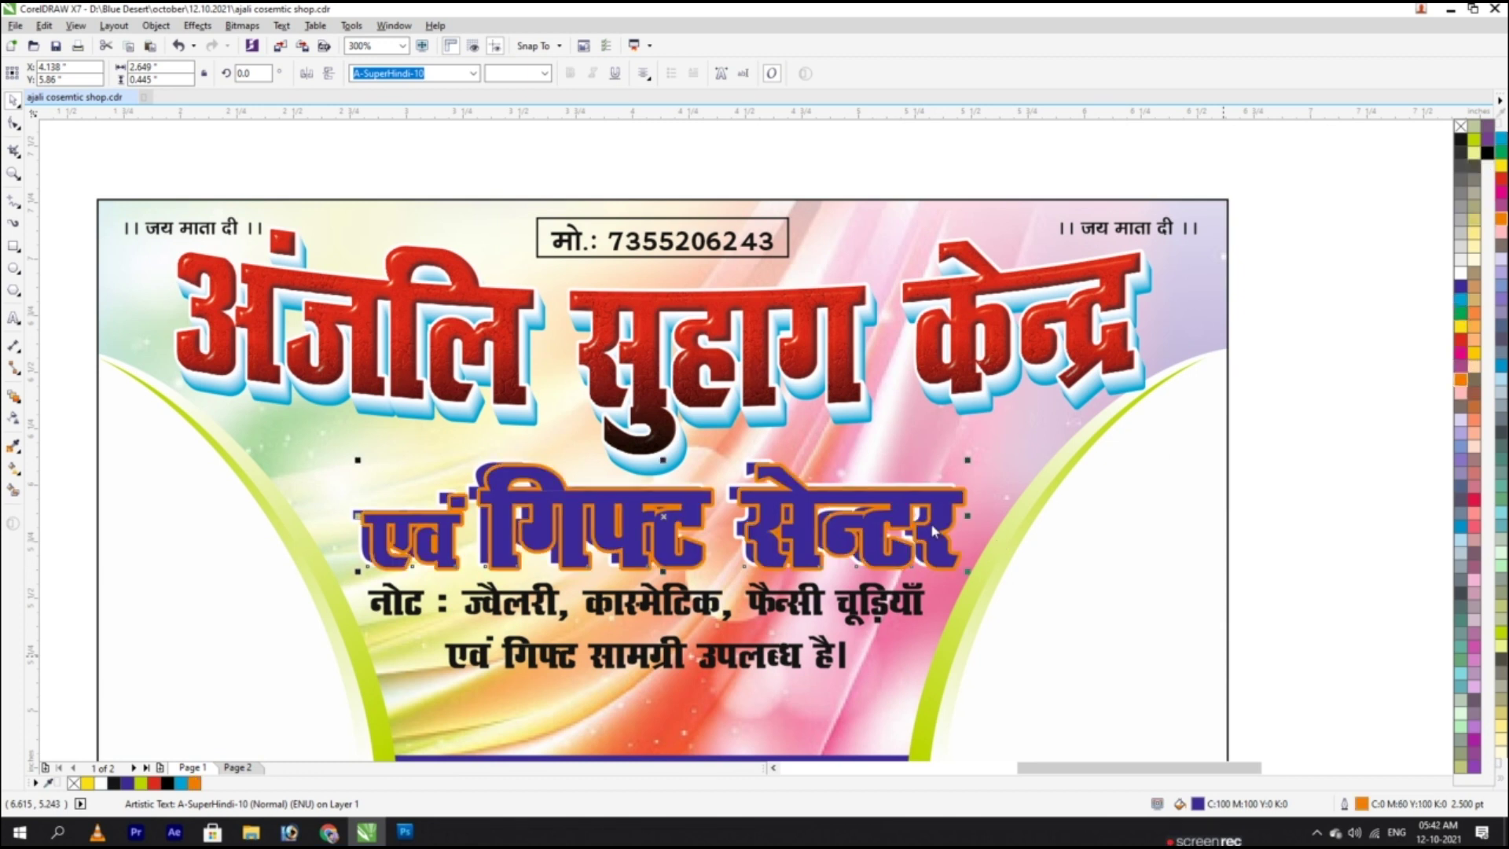
left_click_drag(934, 525, 924, 517)
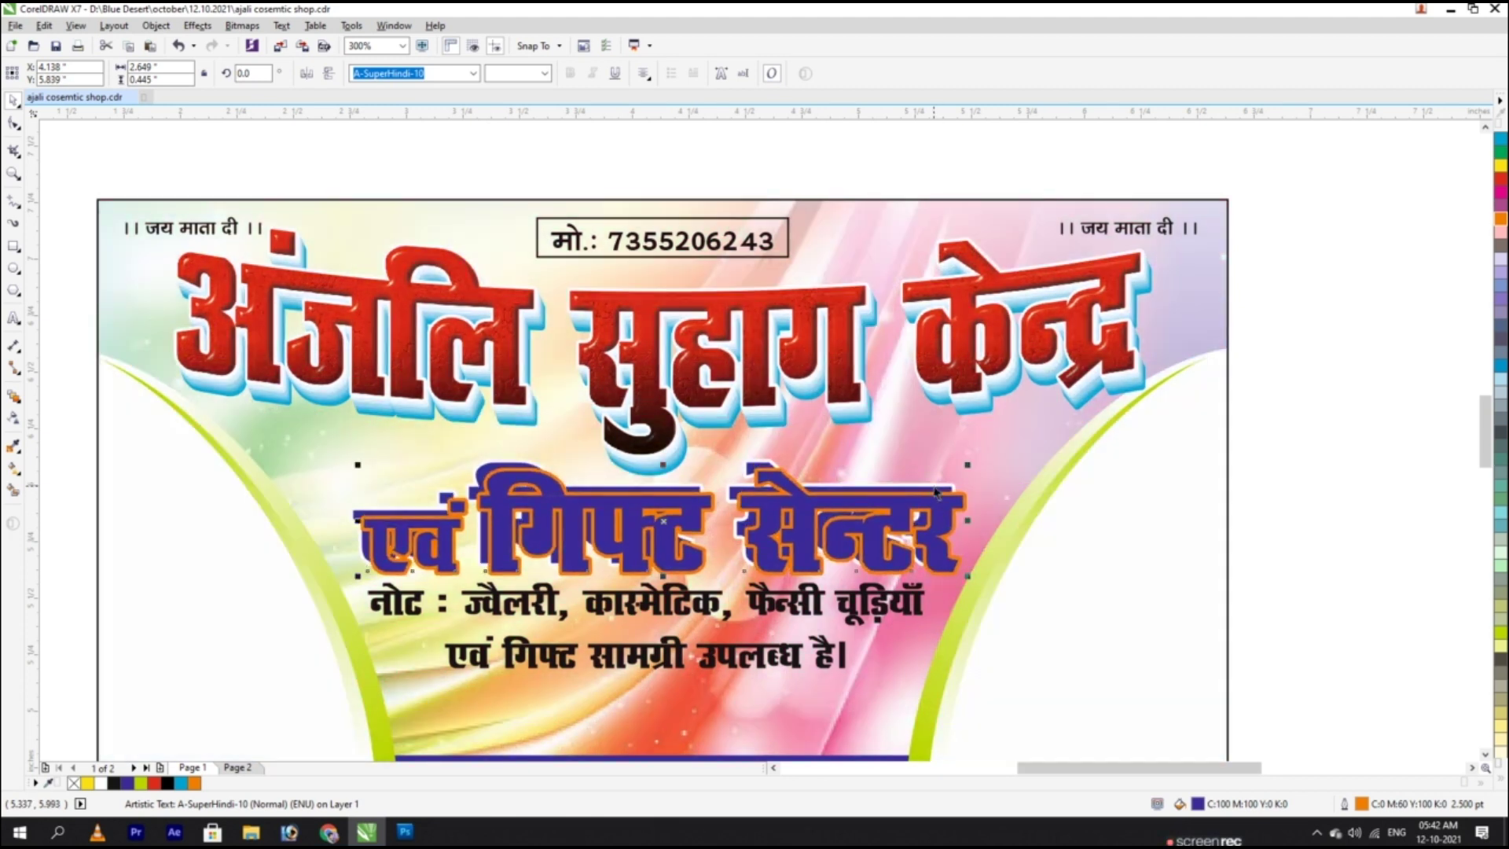
left_click_drag(933, 483, 931, 479)
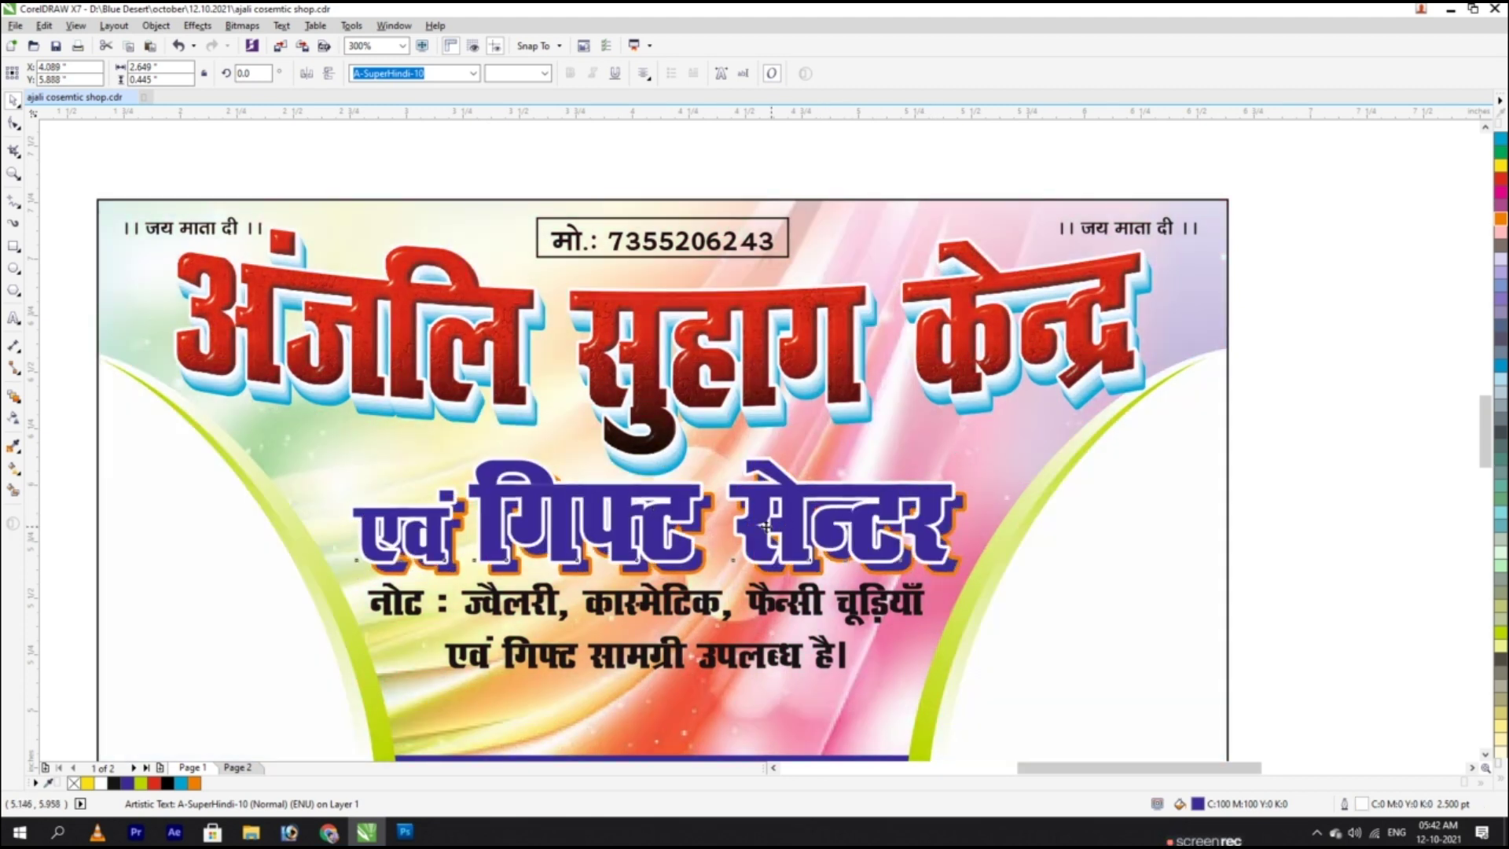
left_click(1341, 557)
Step: Blend the white-outlined blue line into its orange-outlined copy in 20 steps and save the banner
left_click(14, 397)
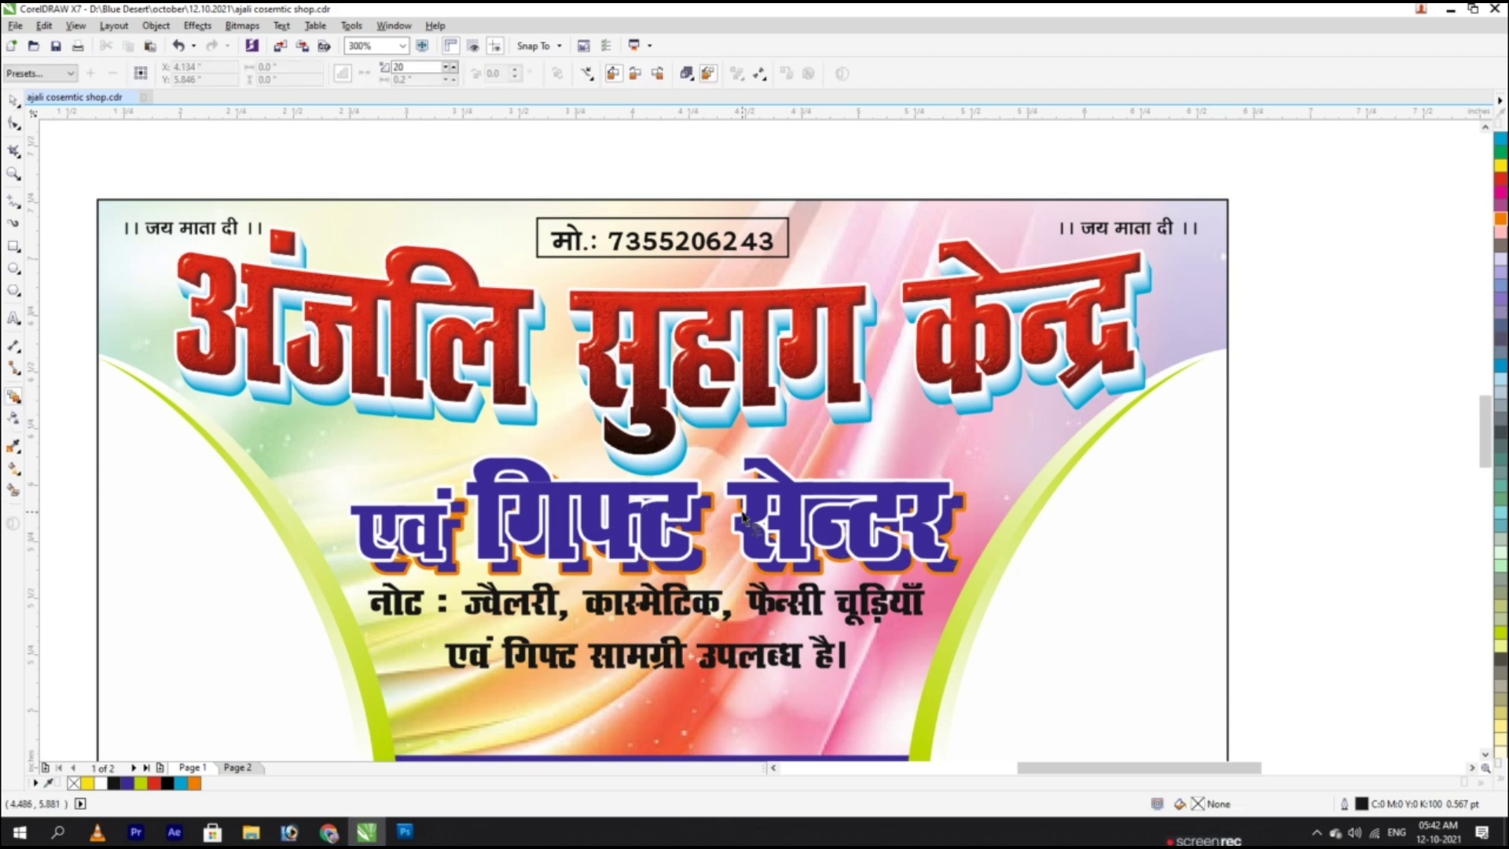
left_click(948, 582)
left_click(947, 583)
key("space")
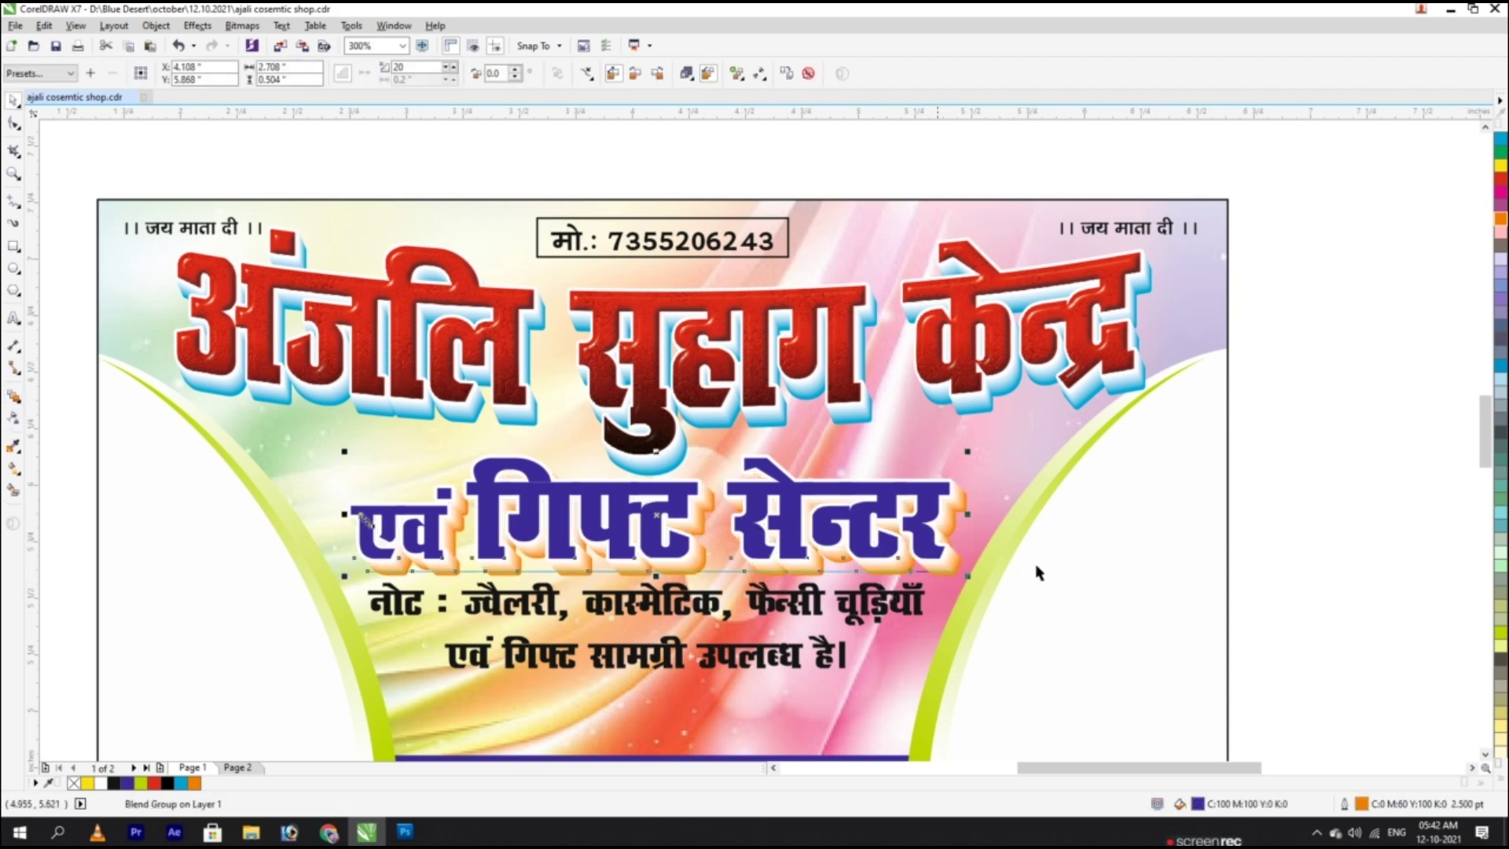
left_click(1441, 529)
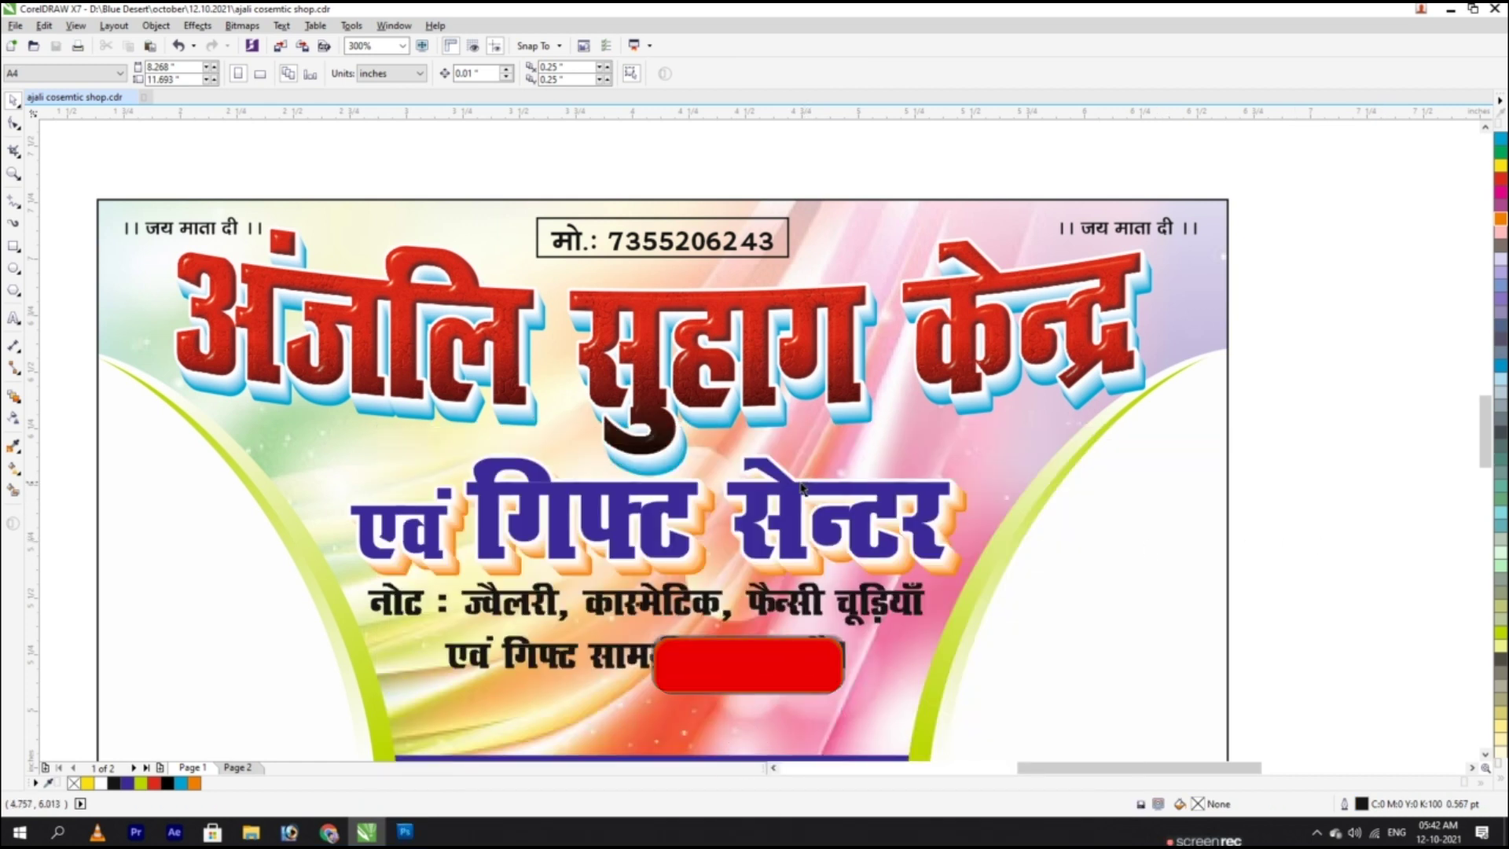
key("ctrl+s")
Step: Fill the "एवं गिफ्ट सेन्टर" line with a vertical gradient from dark blue at the top to cyan at the bottom
key("g")
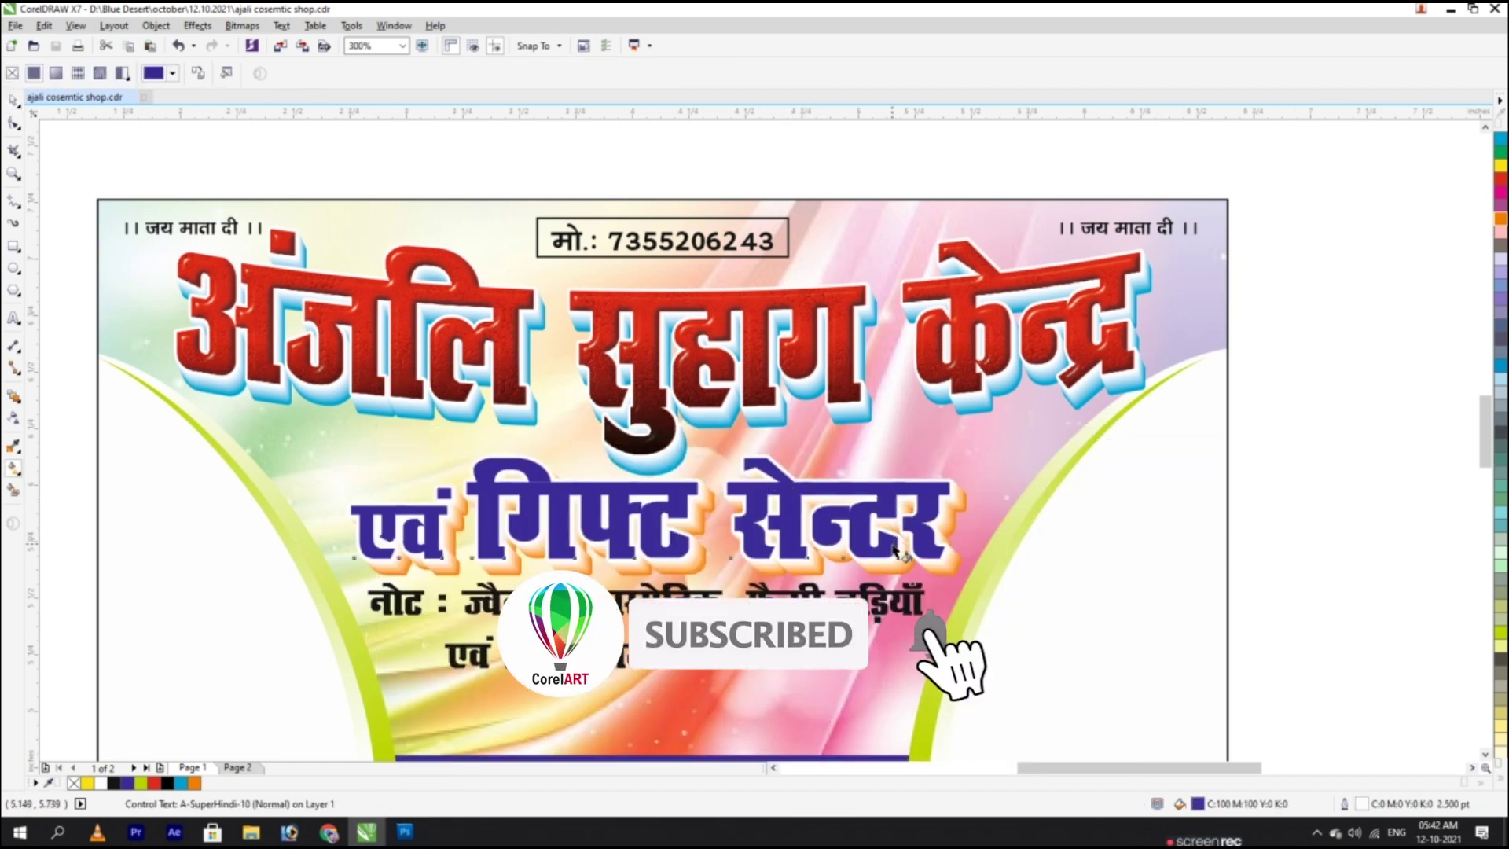
left_click(897, 550)
left_click_drag(893, 553, 897, 554)
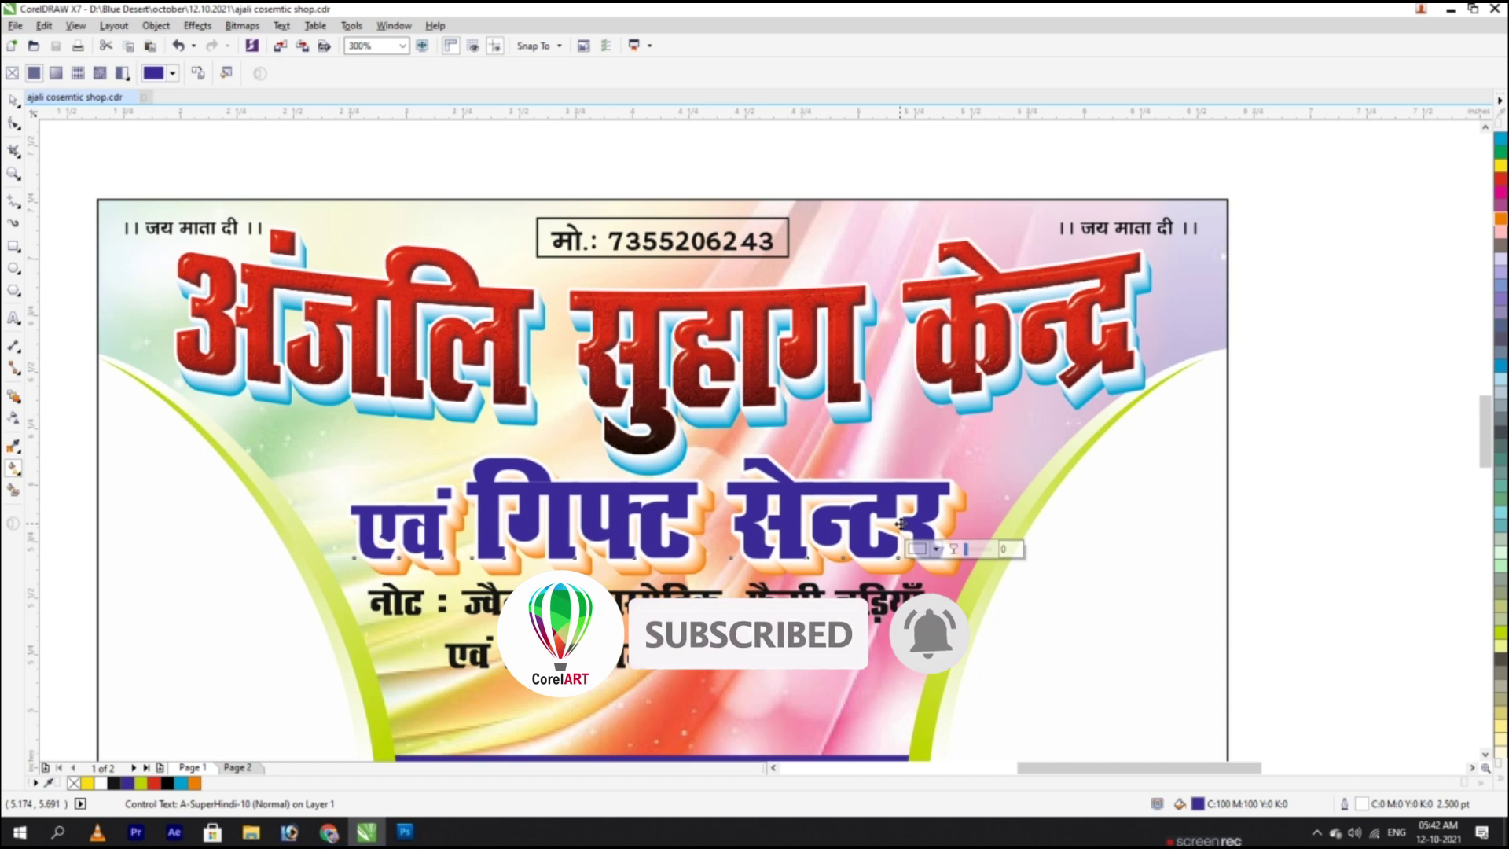
left_click(1501, 783)
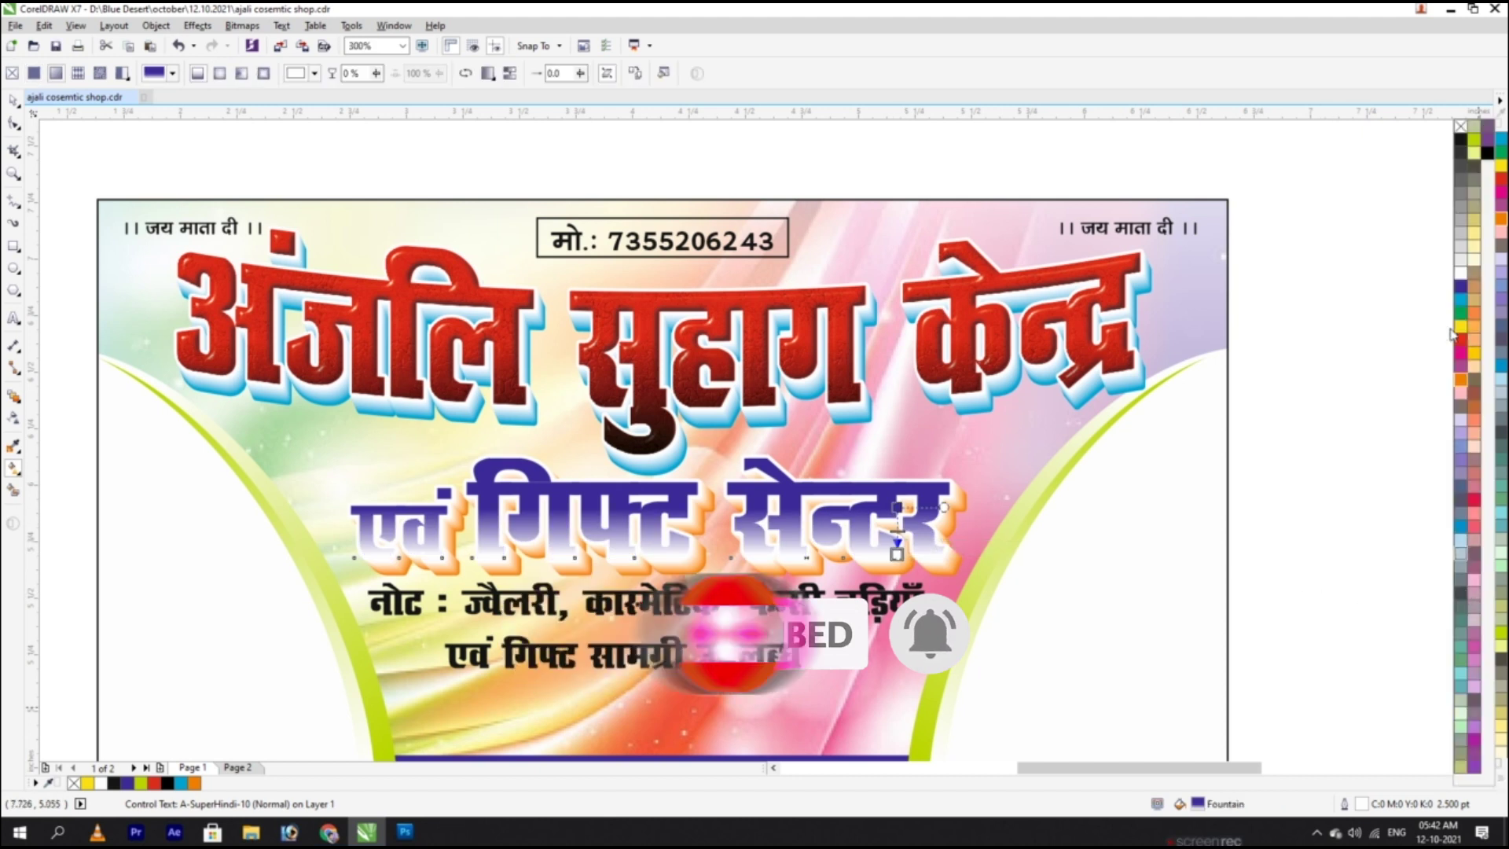
left_click(892, 515)
left_click(1226, 519)
left_click_drag(889, 523, 896, 527)
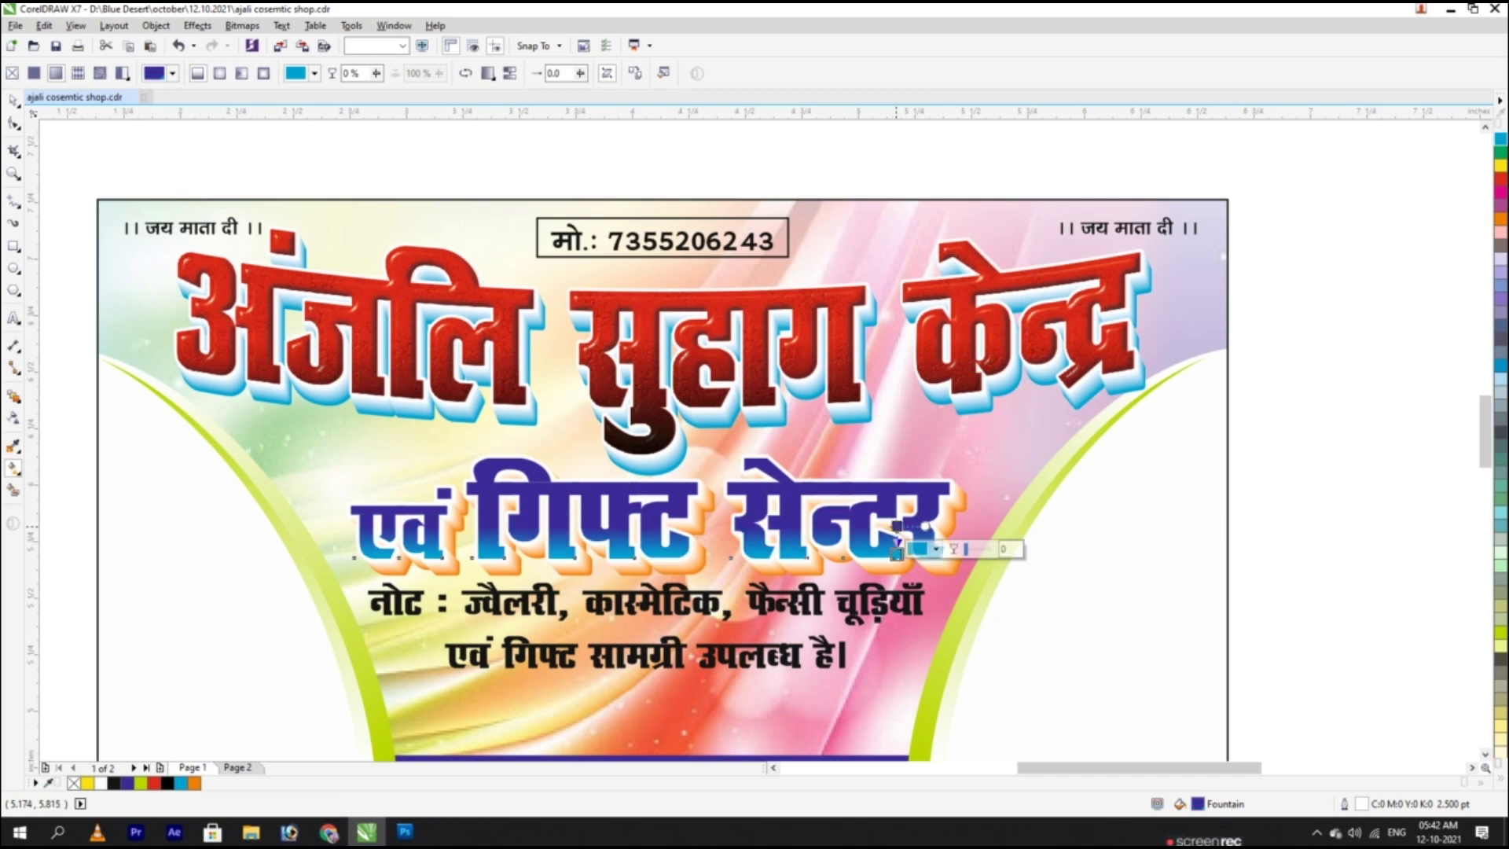
left_click(1365, 584)
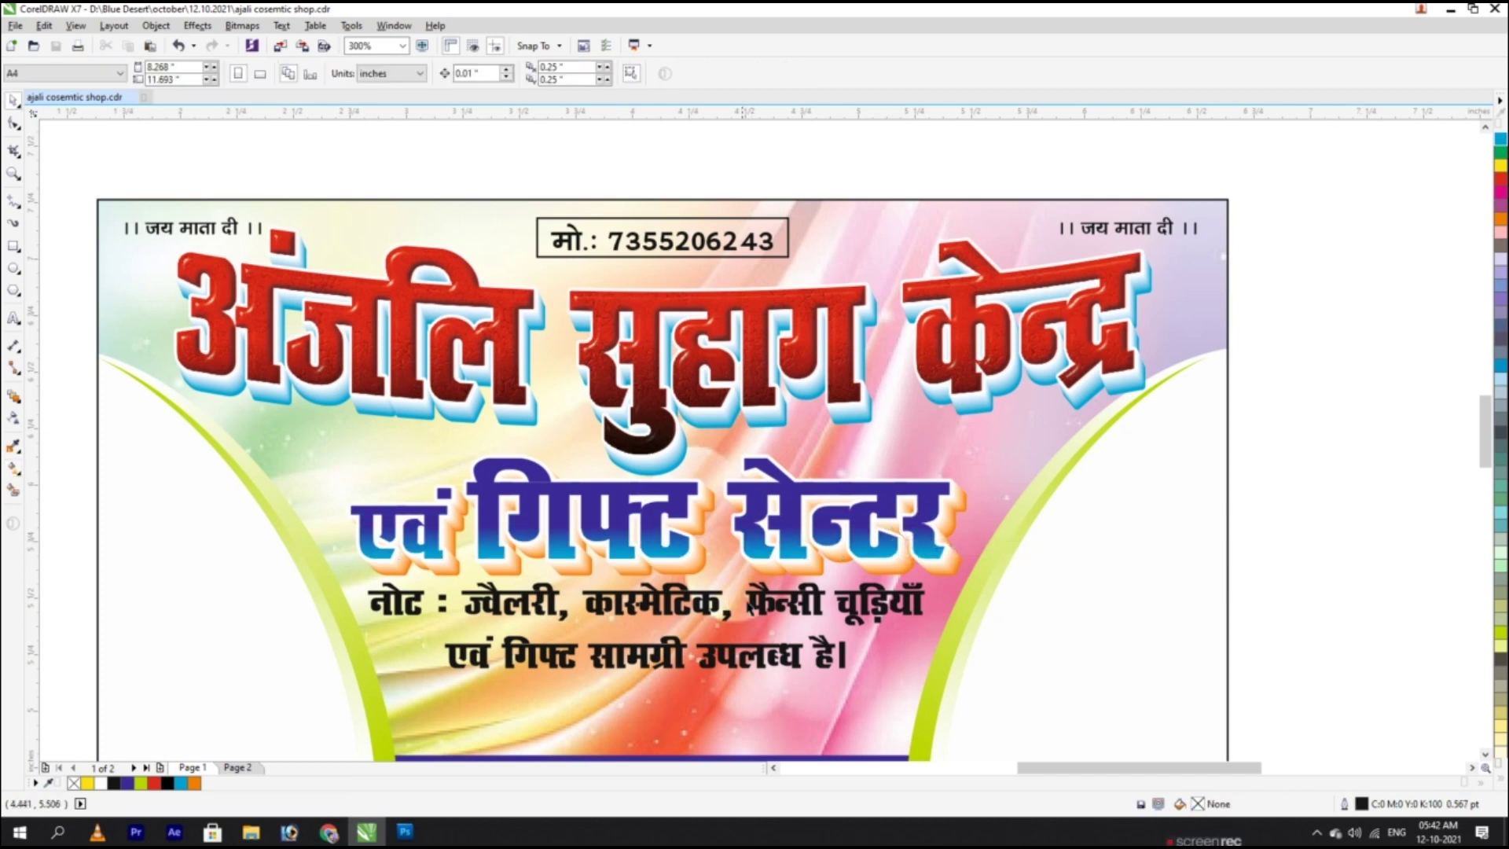
Step: Move the black two-line note slightly down and scale it proportionally to about 2.36 inches wide
left_click(790, 601)
left_click_drag(779, 599, 768, 624)
scroll(739, 520, "down", 3)
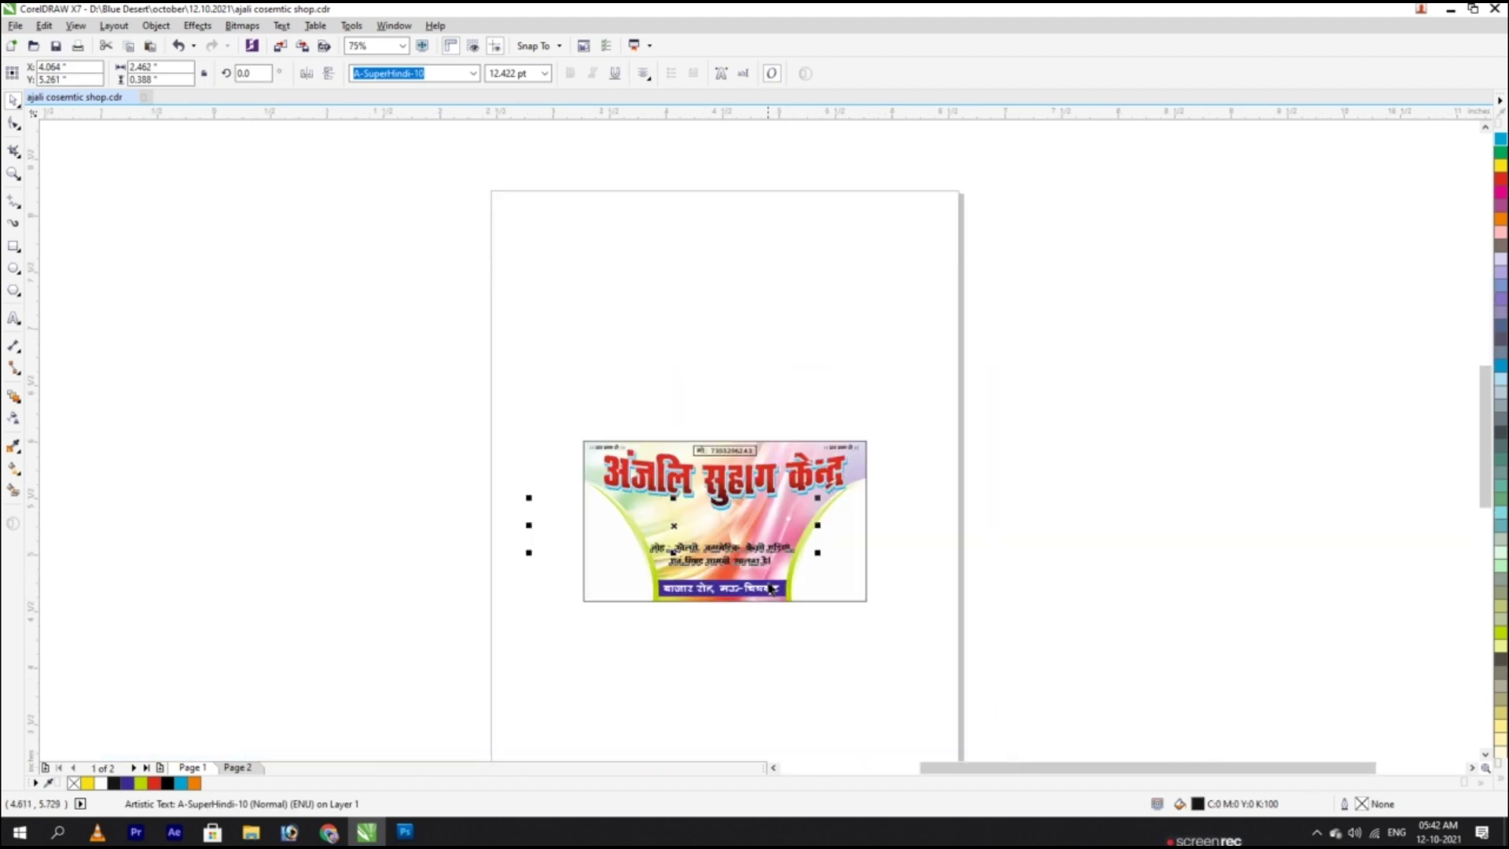
scroll(728, 558, "up", 3)
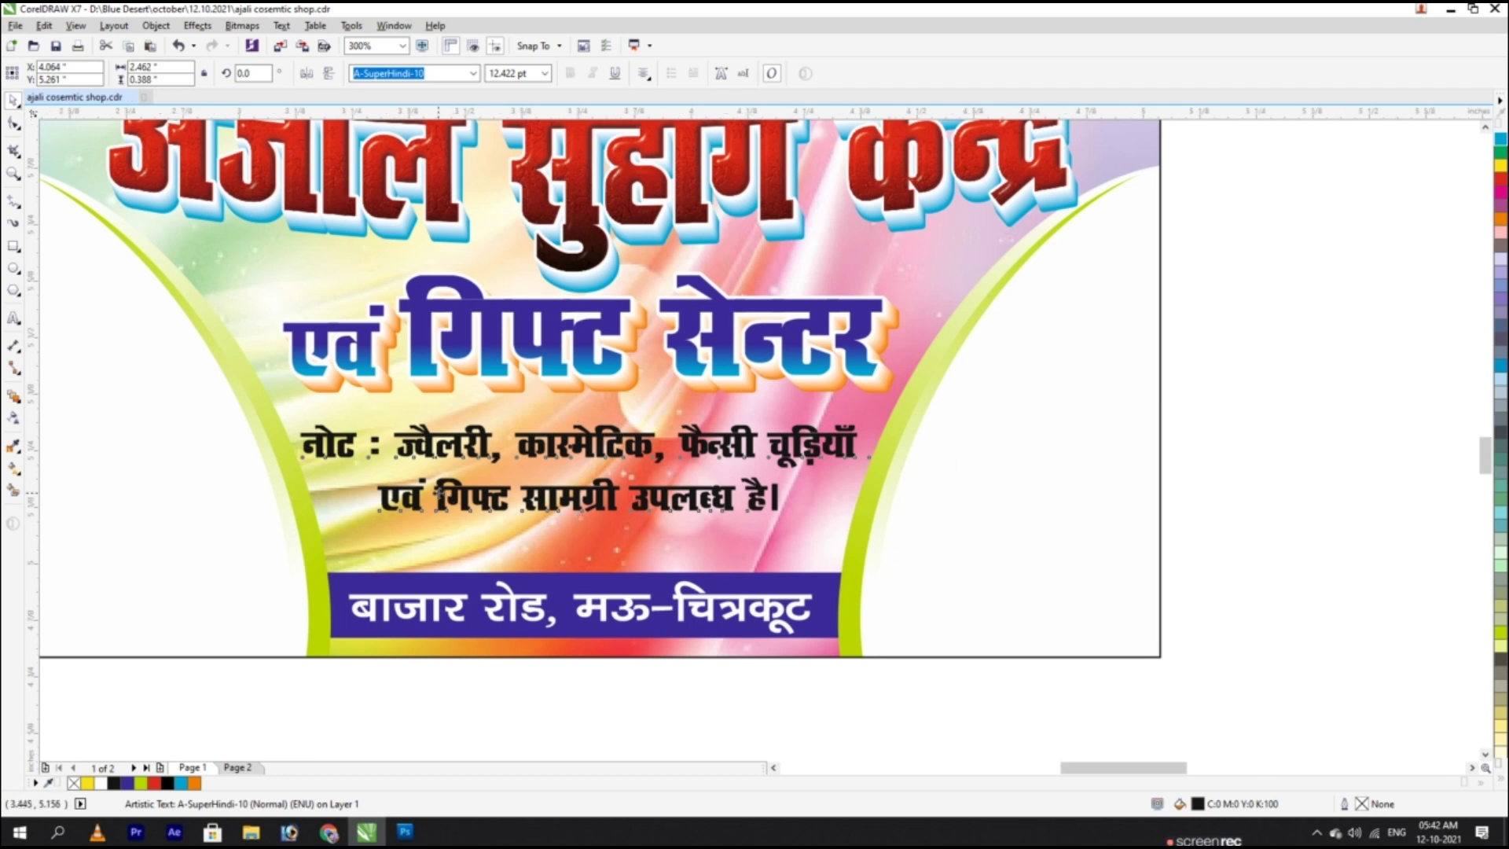
scroll(468, 504, "up", 2)
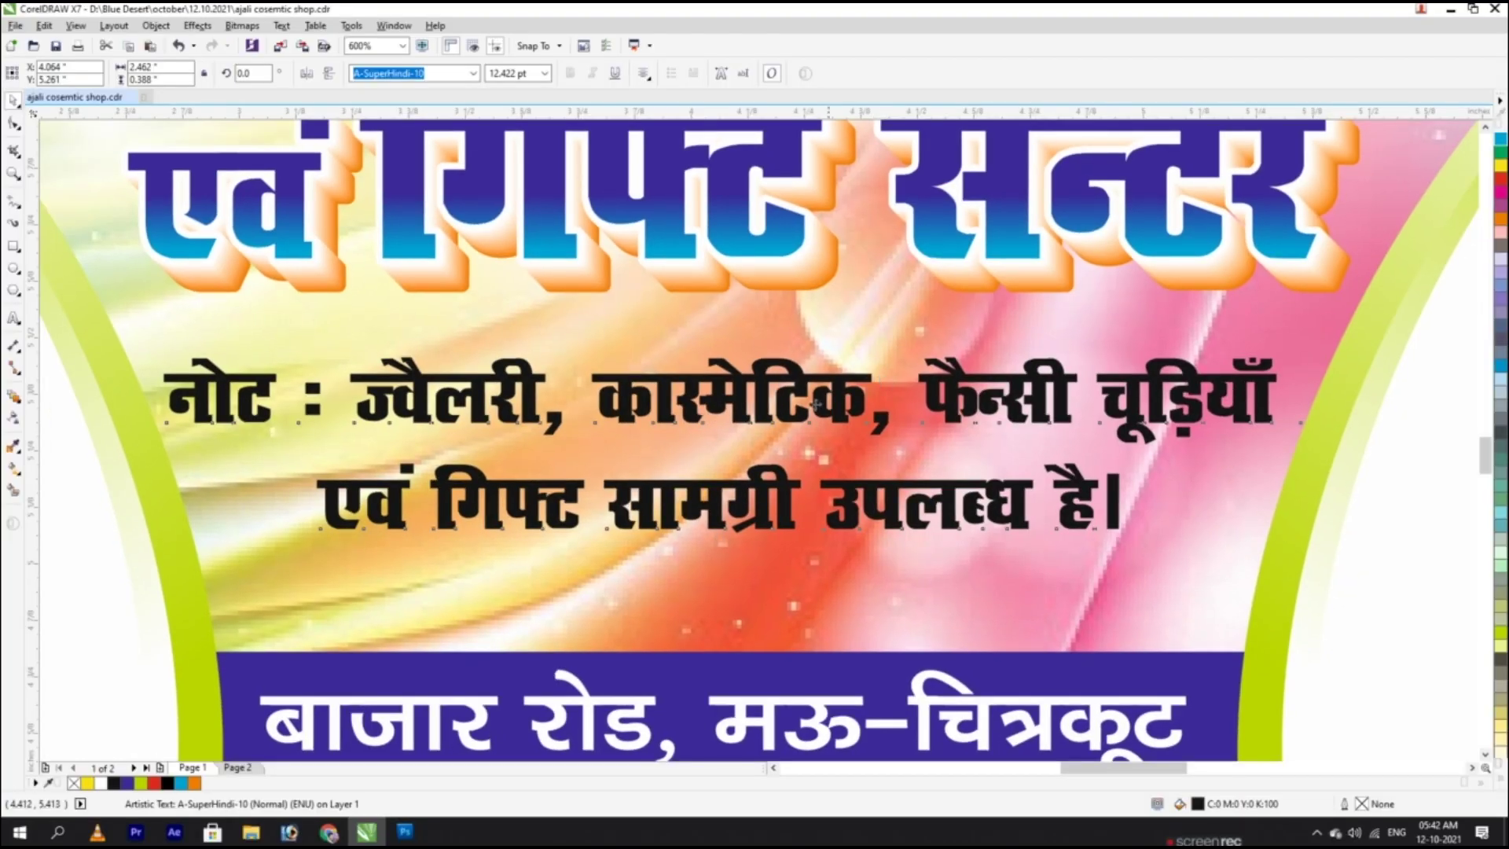
left_click_drag(836, 393, 840, 399)
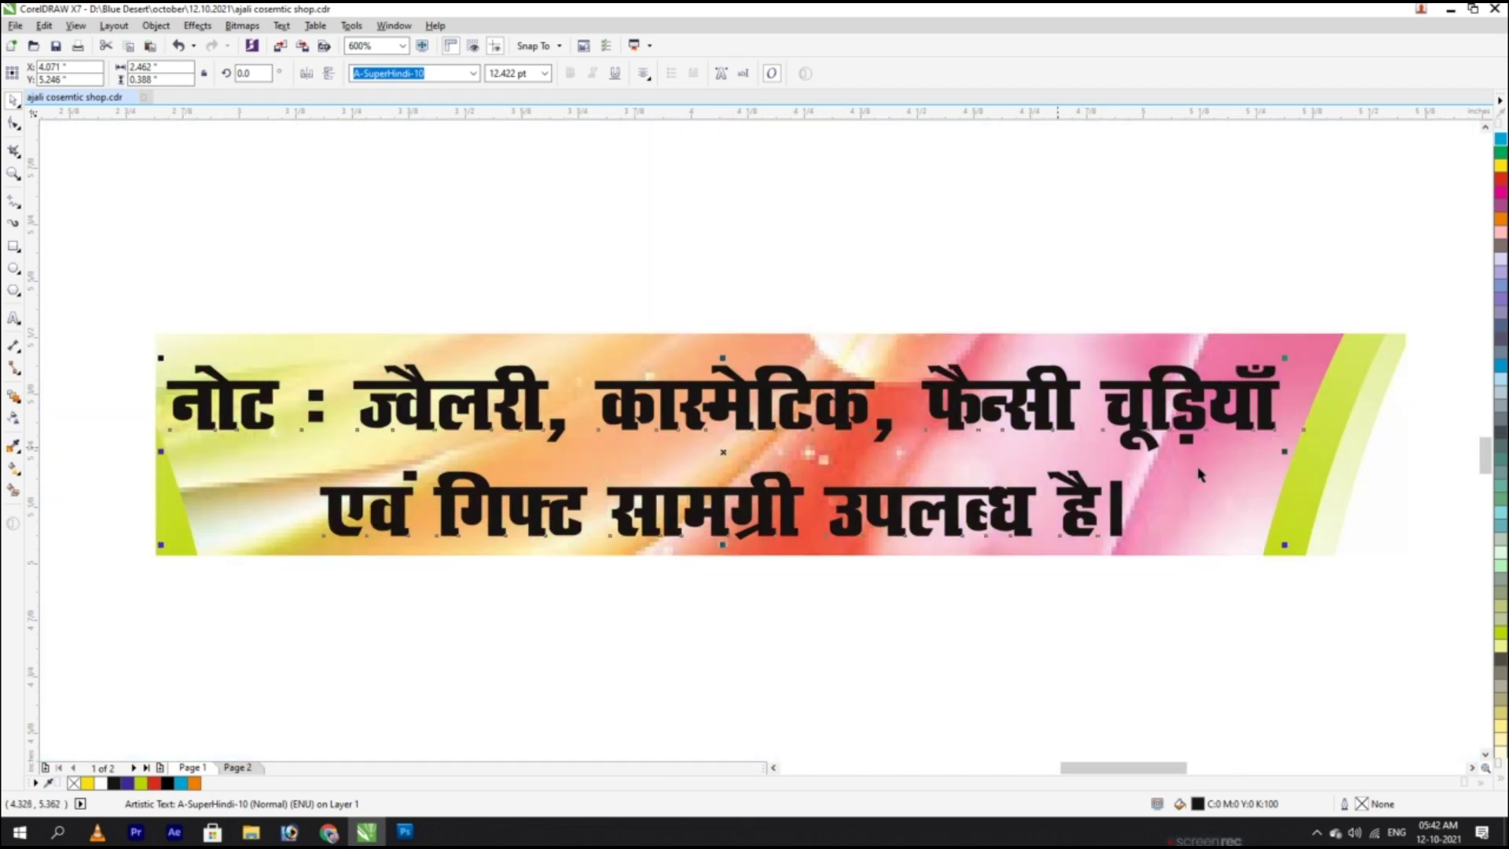
left_click_drag(1286, 542, 1264, 540)
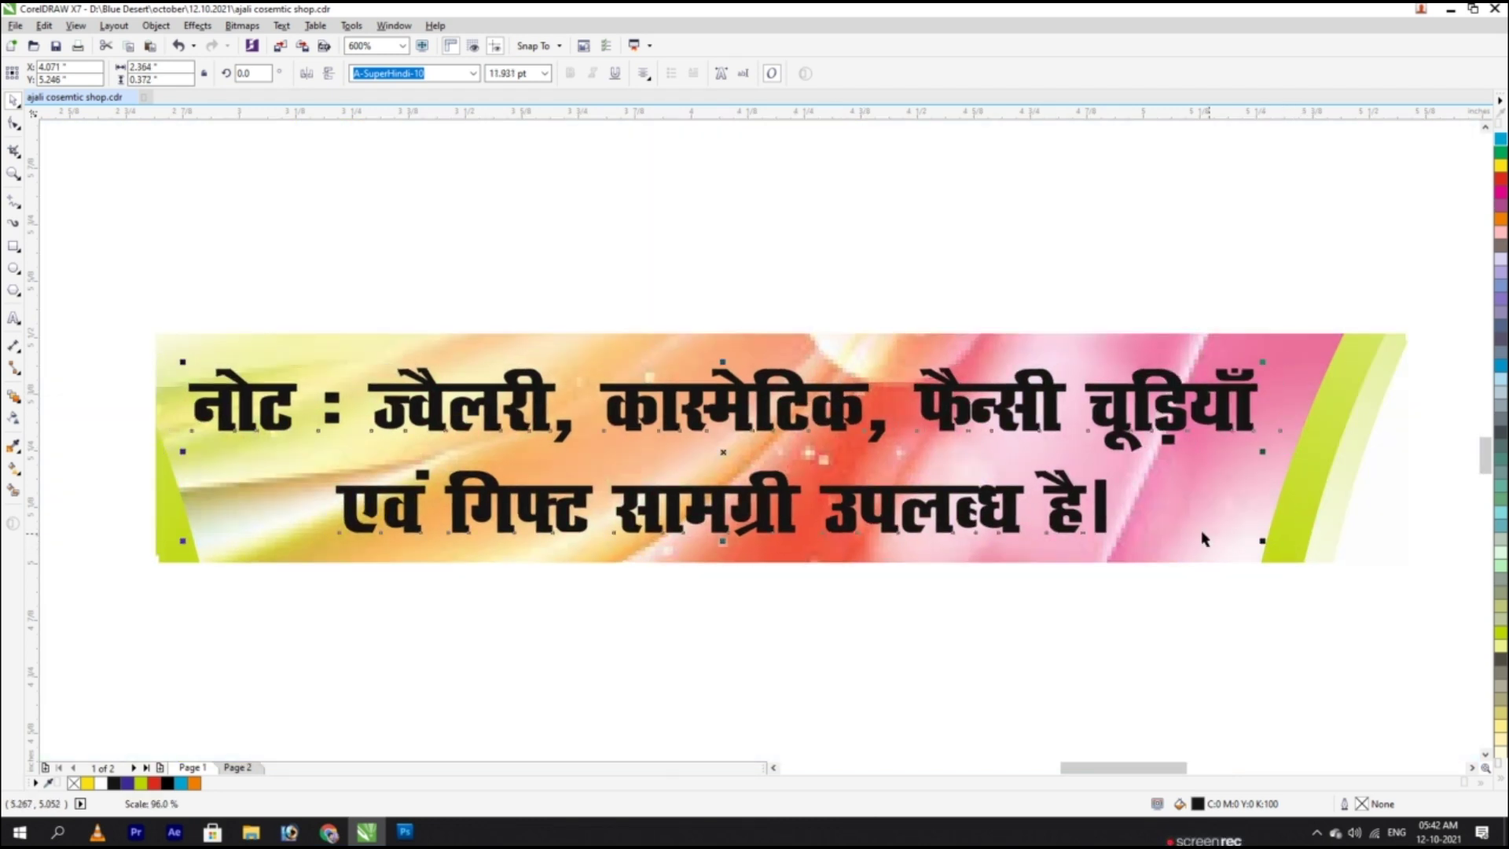
key("F4")
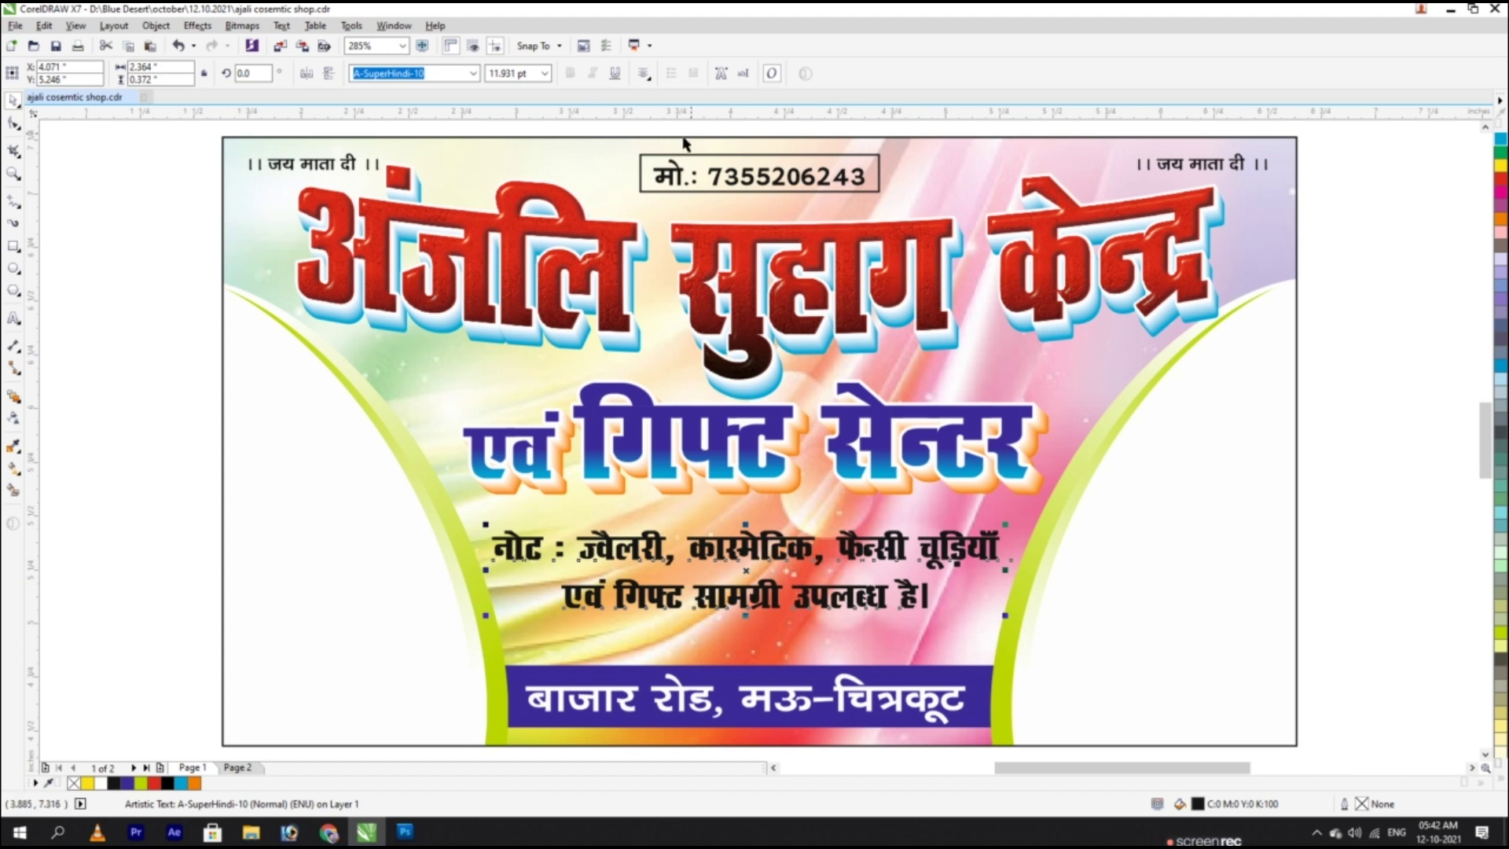
left_click_drag(608, 126, 929, 201)
left_click_drag(805, 227, 755, 662)
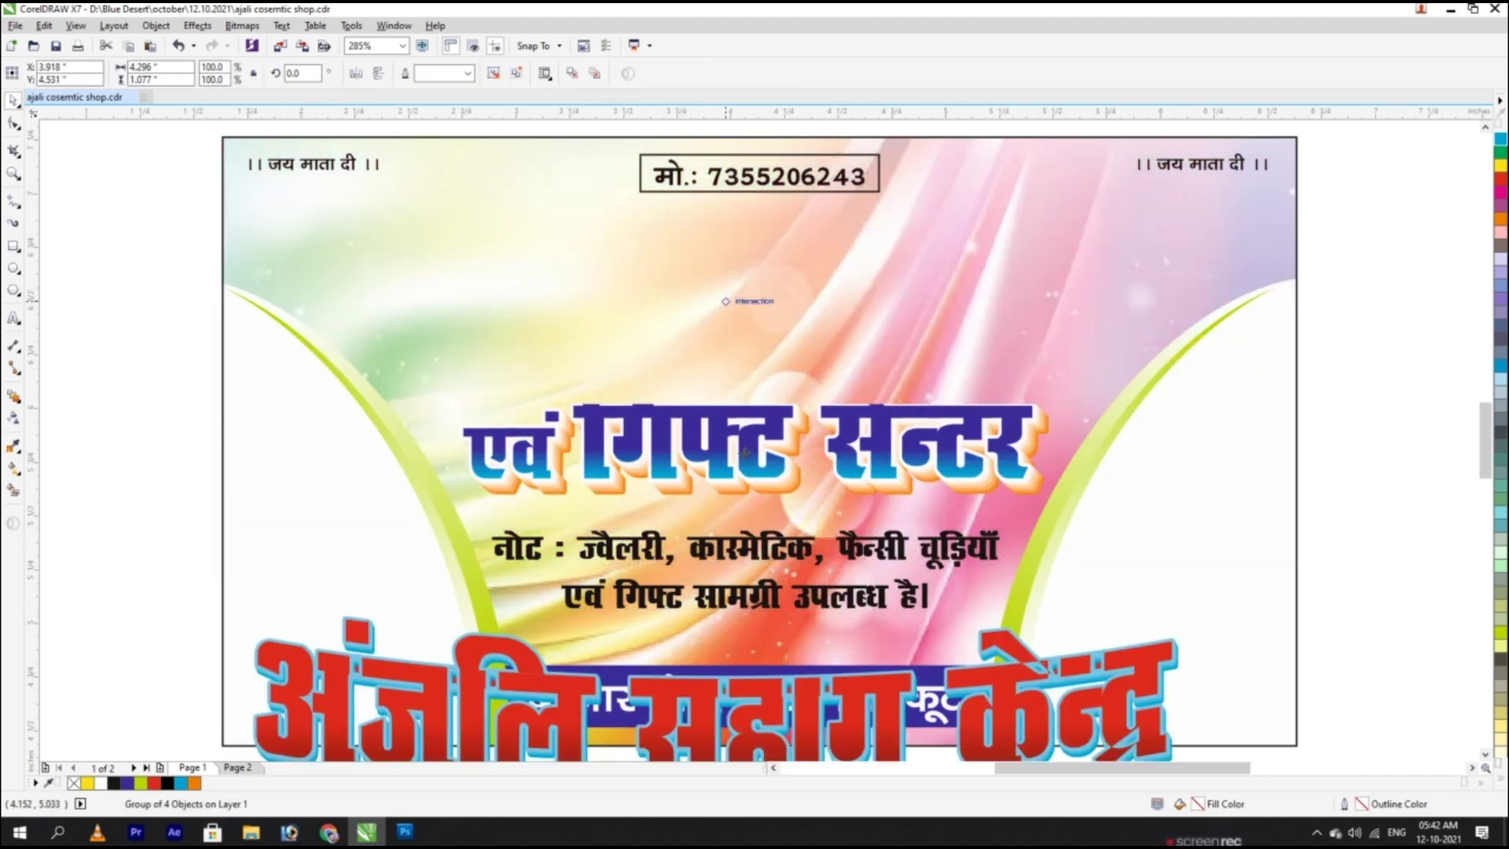
key("ctrl+z")
Step: Raise the two-line note closer to the blue gradient line and nudge the address text 0.01 inch up and right
left_click_drag(761, 548, 778, 521)
left_click(973, 684, "ctrl")
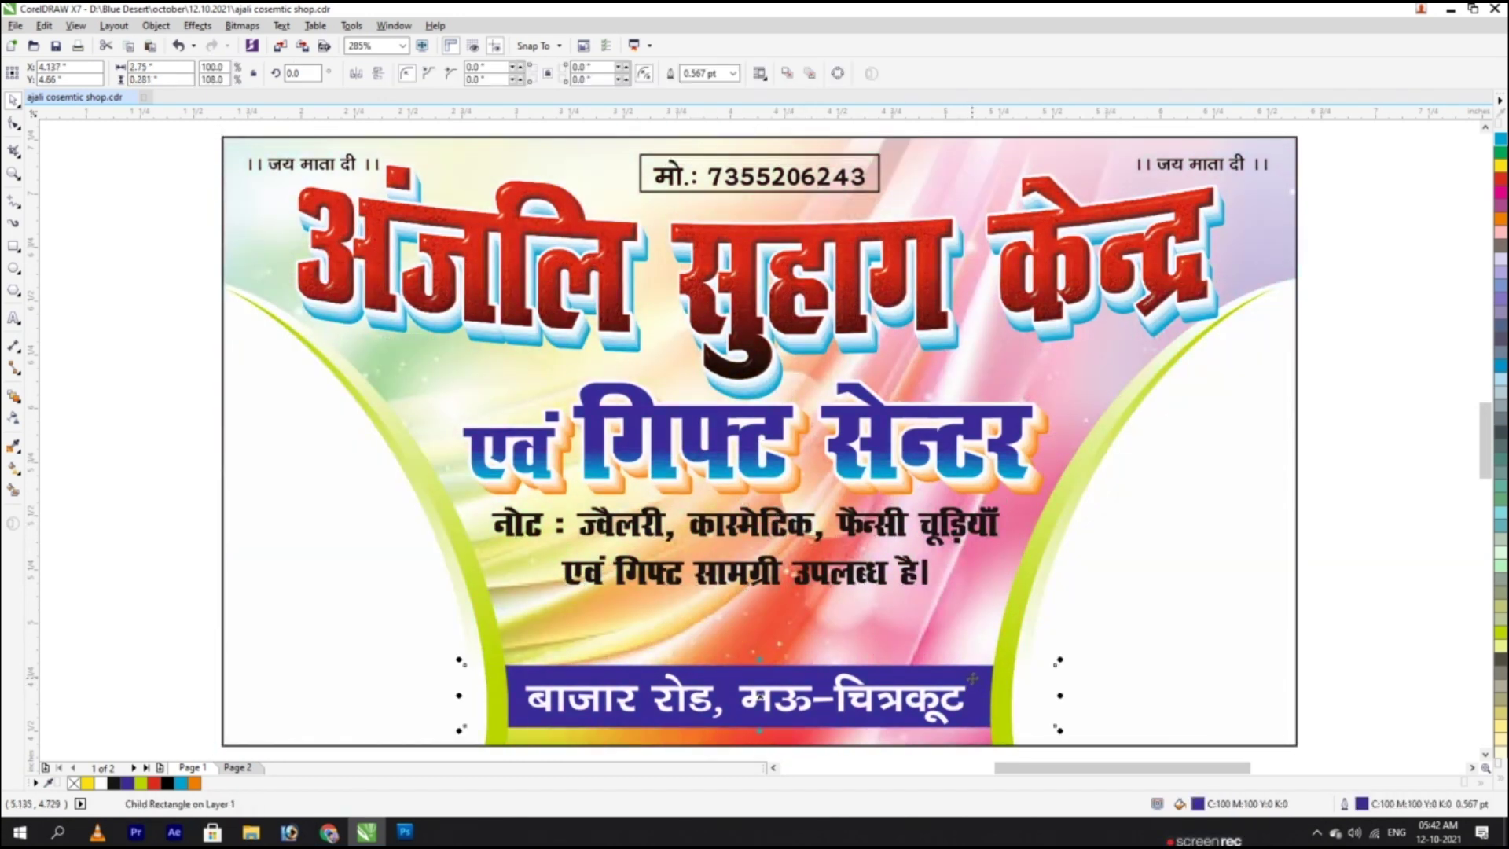
left_click_drag(972, 684, 972, 687)
left_click(957, 708)
key("ctrl+r")
left_click(975, 694)
left_click(975, 694, "ctrl")
left_click_drag(975, 694, 975, 687)
left_click(963, 704)
left_click(952, 709)
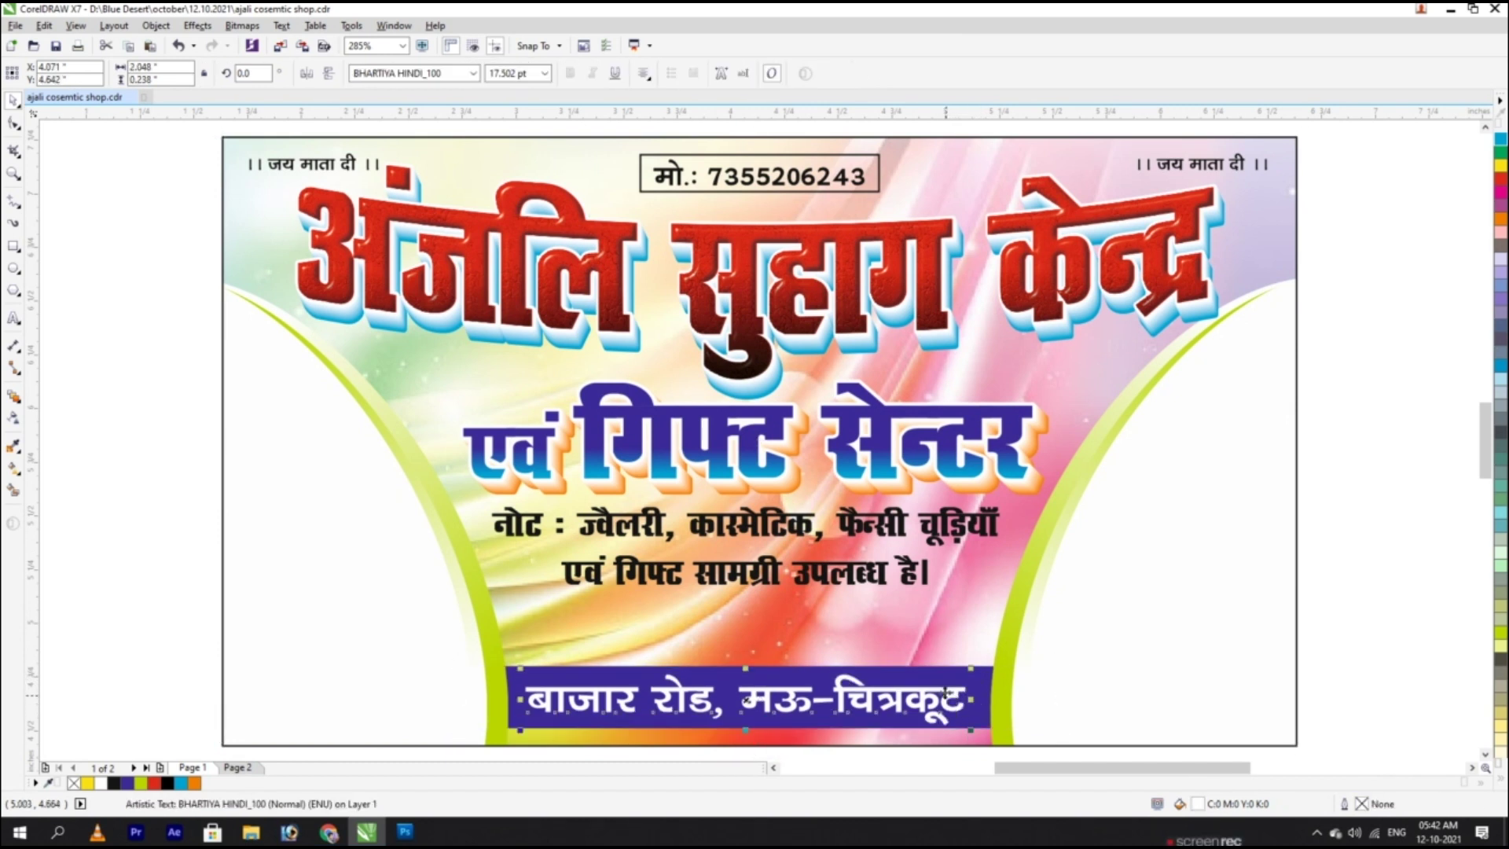
key("Up")
key("Right")
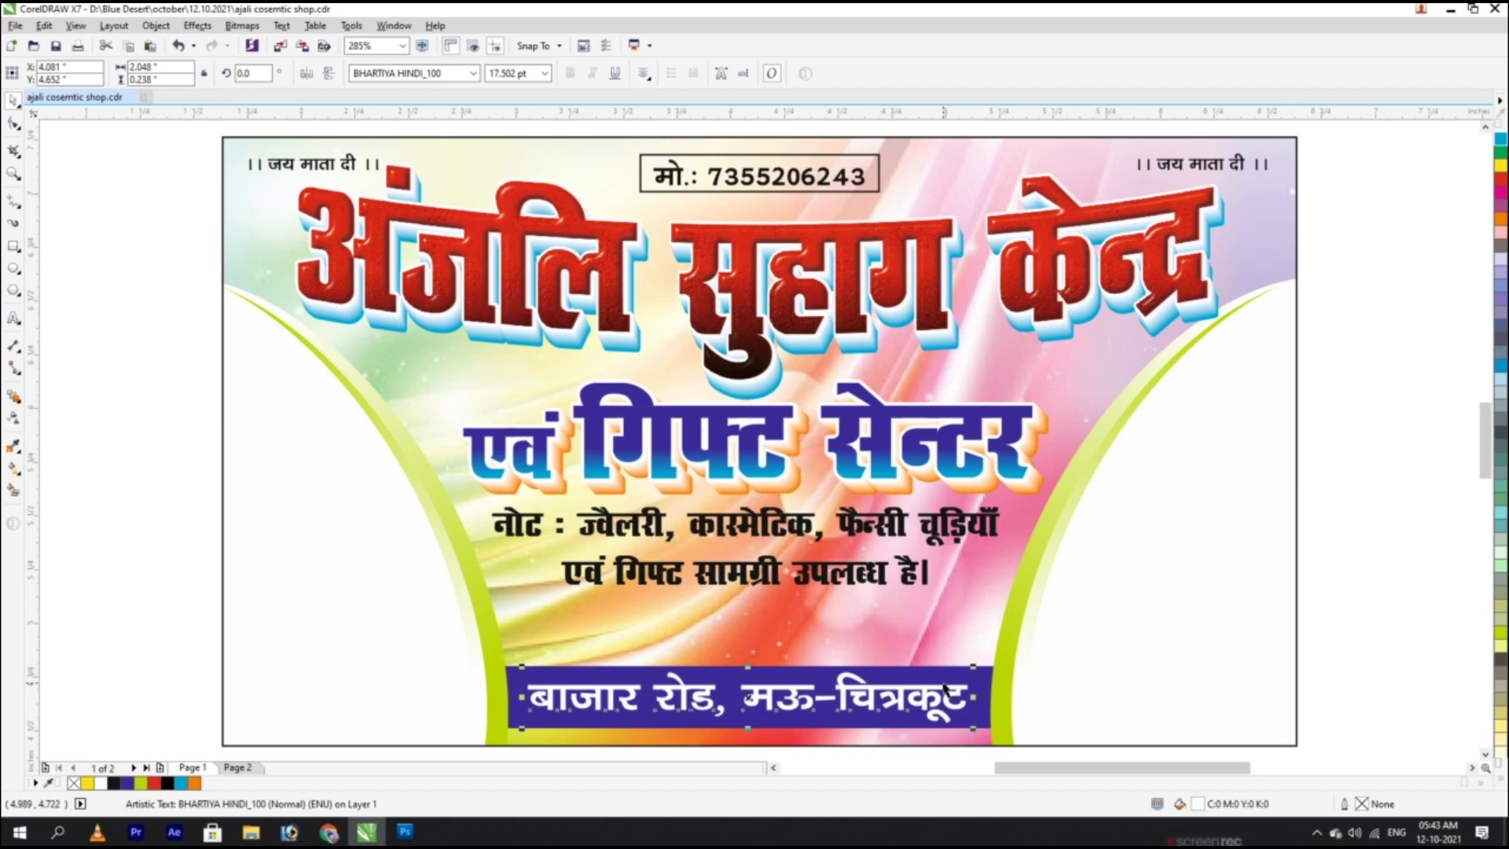
left_click(356, 216)
left_click_drag(356, 216, 746, 280)
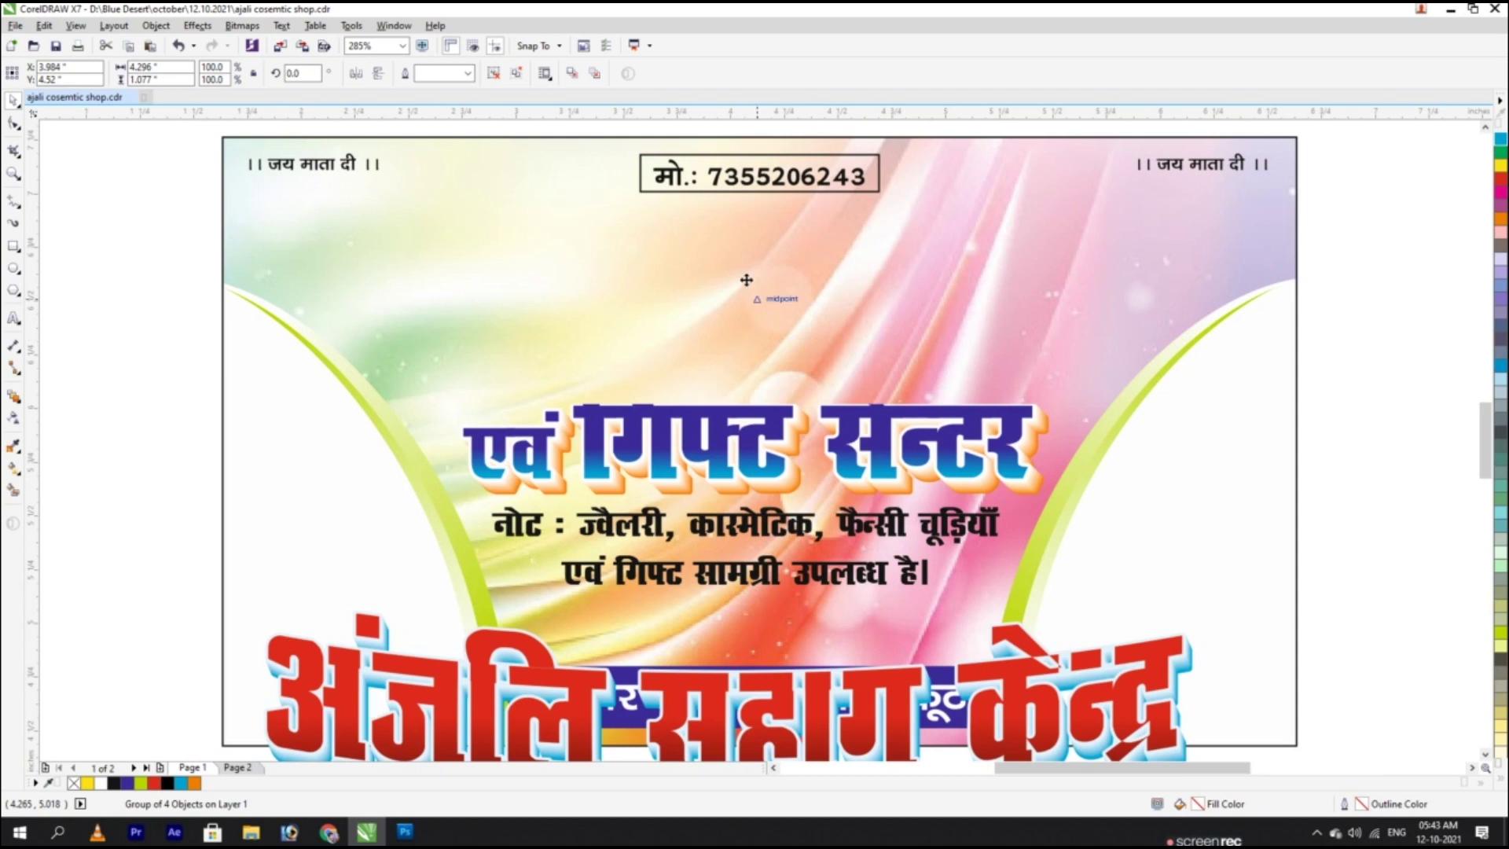
key("ctrl+z")
Step: Move the boxed mobile number from the banner's top to just above the address bar and enlarge it to about 1.37 inches wide
left_click(619, 126)
left_click_drag(603, 124, 885, 206)
left_click_drag(760, 173, 756, 633)
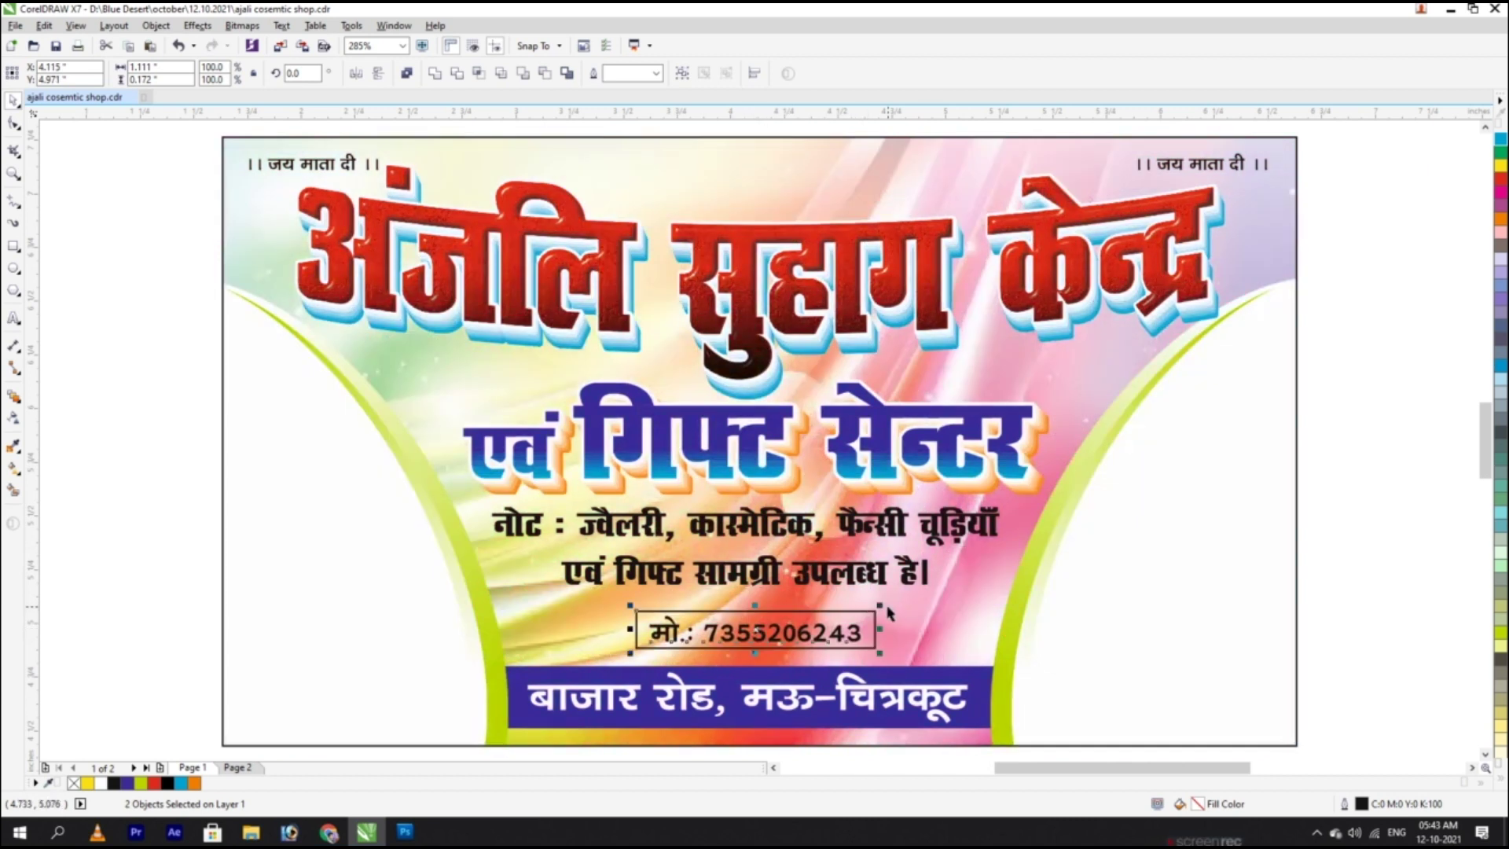
left_click_drag(881, 604, 908, 600)
Step: Nudge the two-line note down 0.02 inch and give it a yellow fill with a 1.5 pt outline
left_click(805, 577)
key("Down")
key("Down")
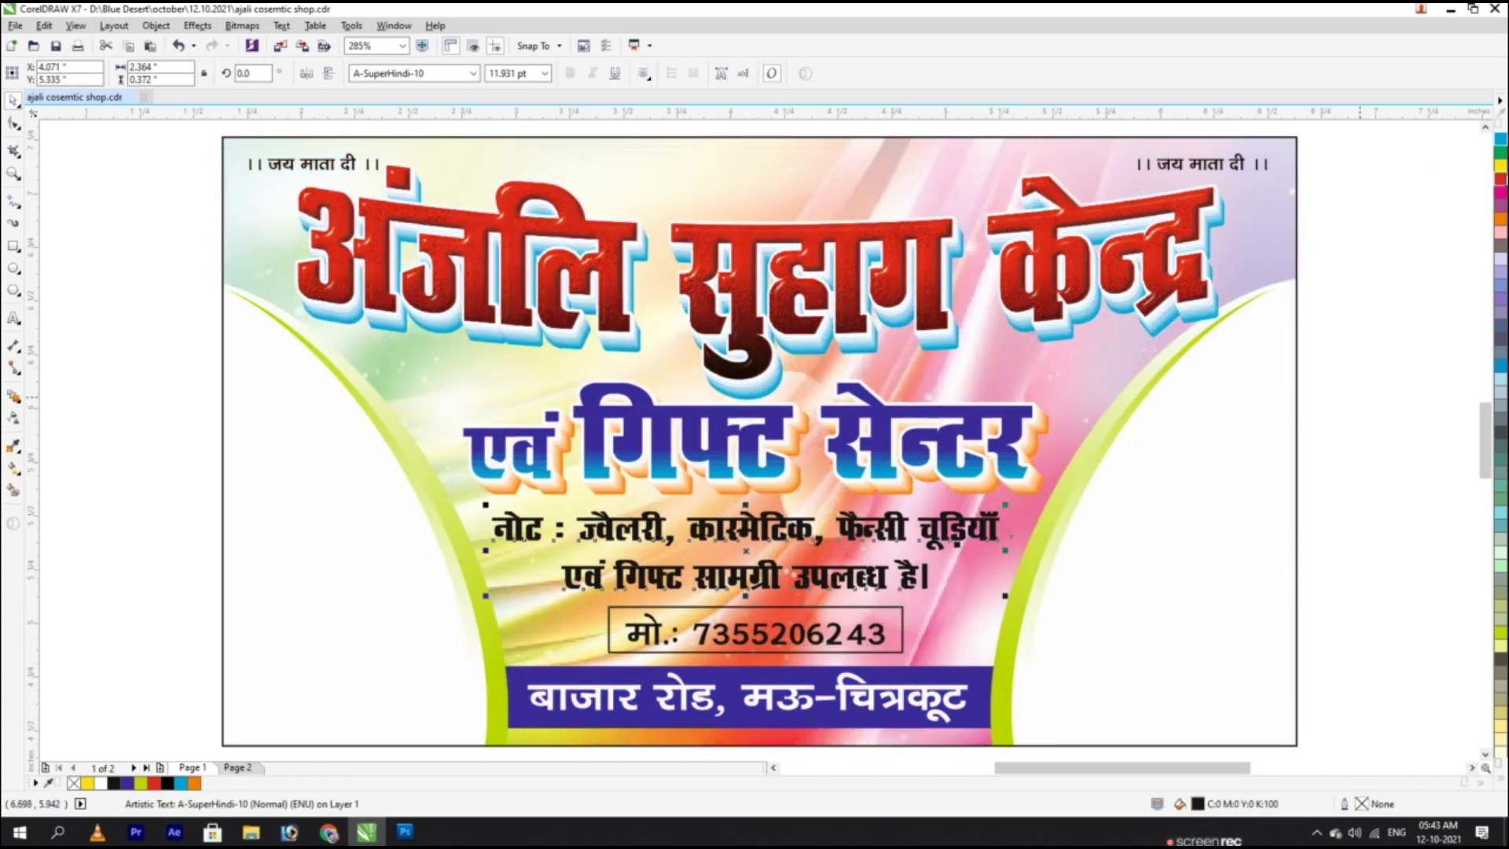
left_click(1501, 165)
key("F12")
type("1.5")
key("Return")
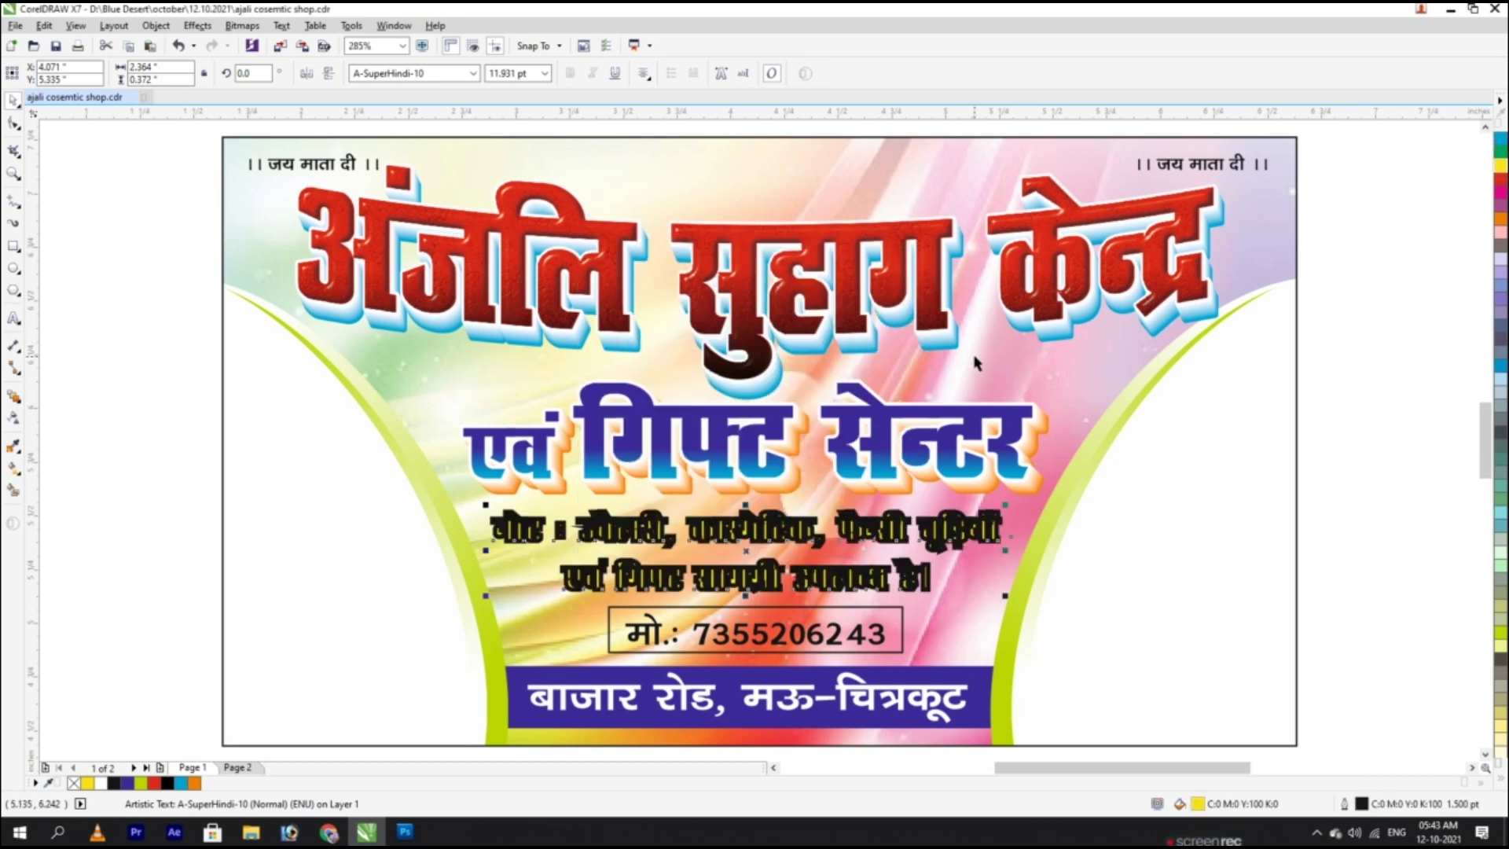
Step: Give the note's outline round corners and caps, set behind the fill and scaling with the object, and nudge the note down 0.02 inch
key("F12")
left_click(701, 419)
left_click(701, 474)
left_click(767, 509)
left_click(768, 528)
left_click(738, 562)
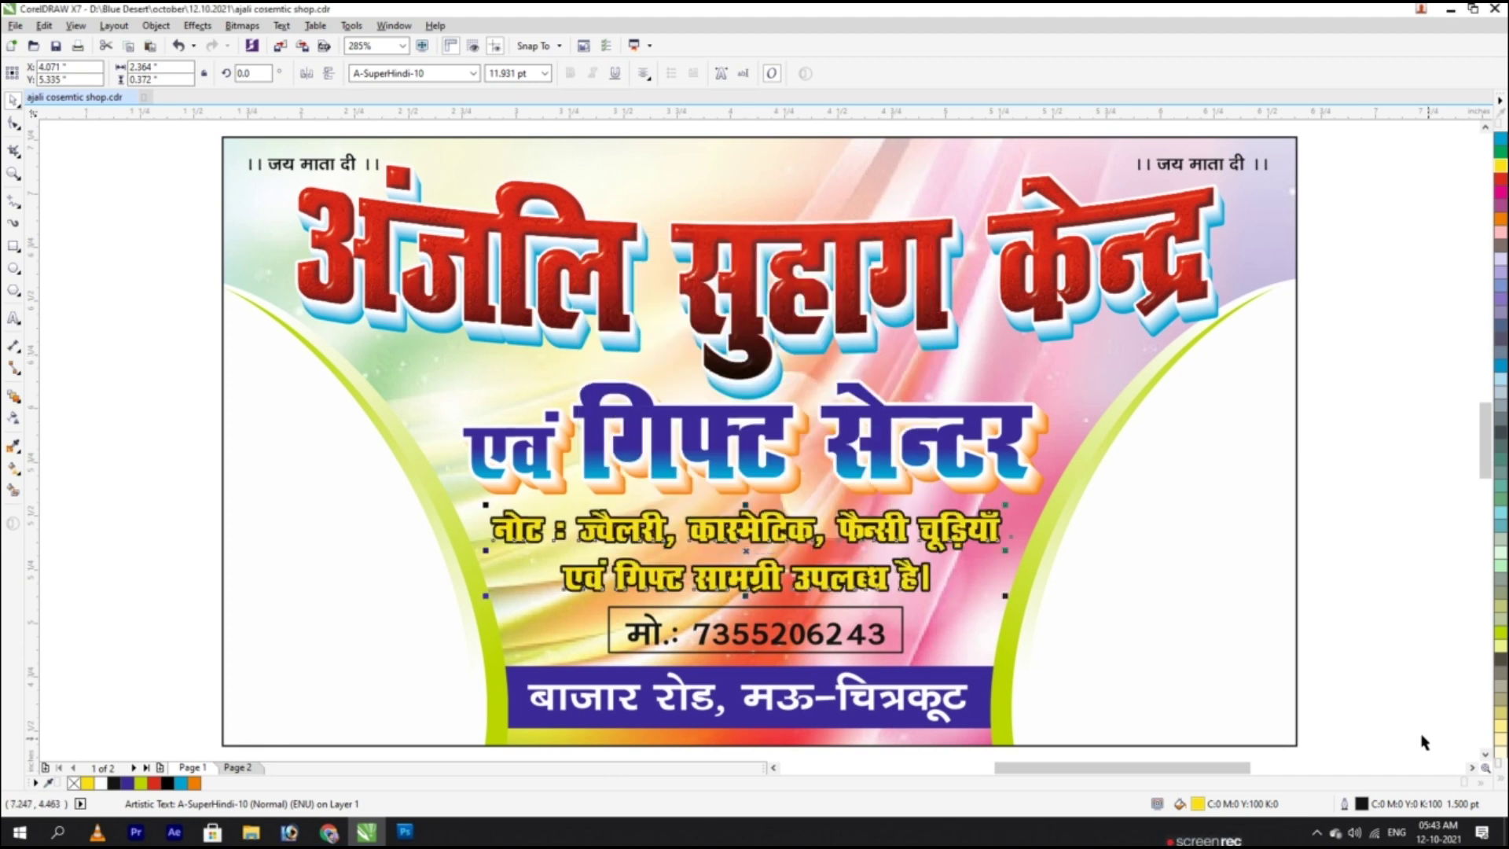
key("Down")
key("Down")
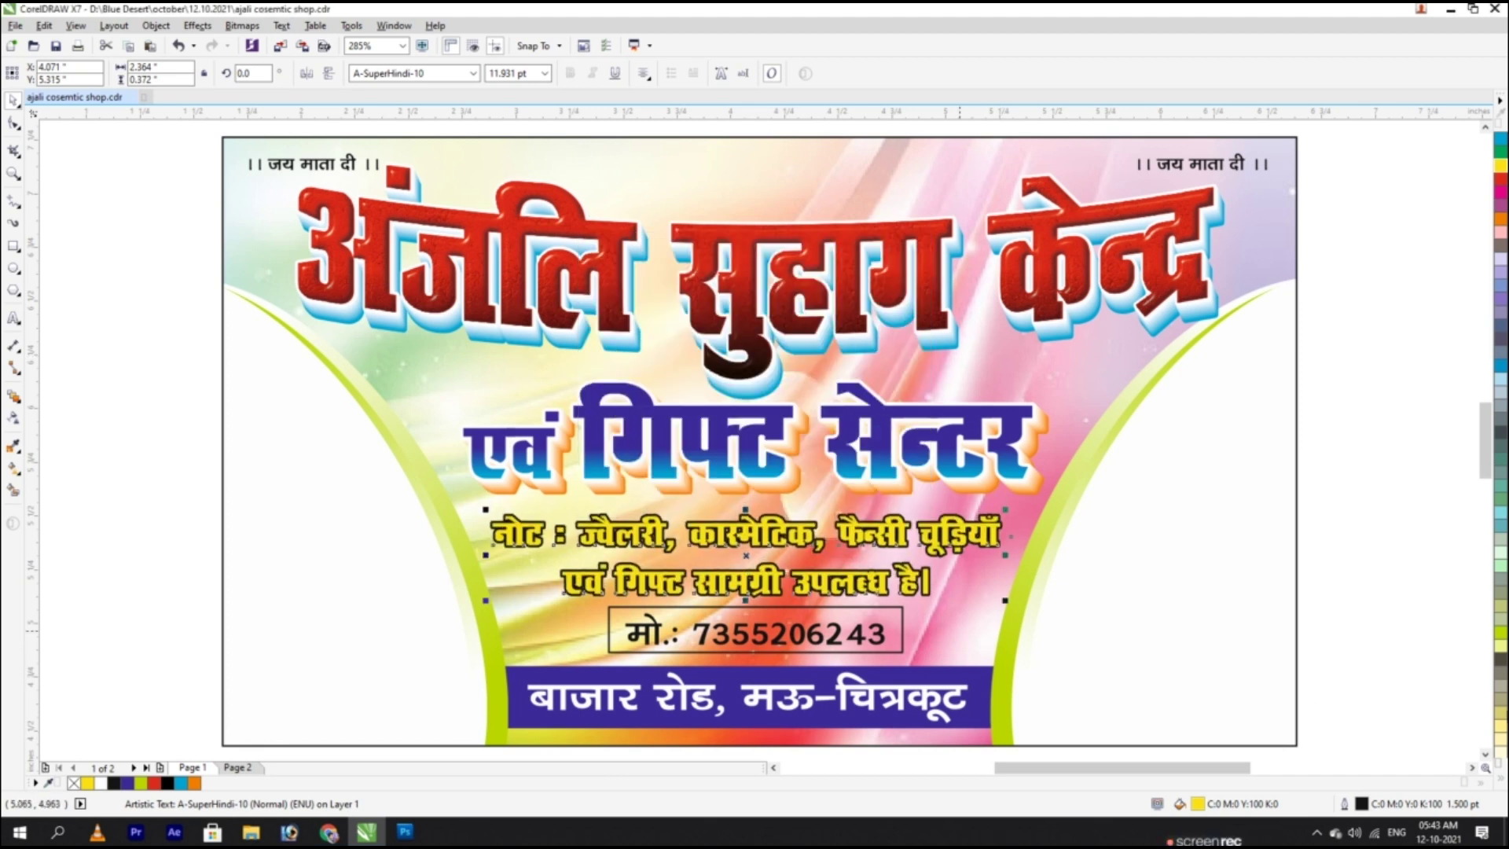
Step: Recolour the two-line note with a magenta fill and a white outline
left_click(1501, 785)
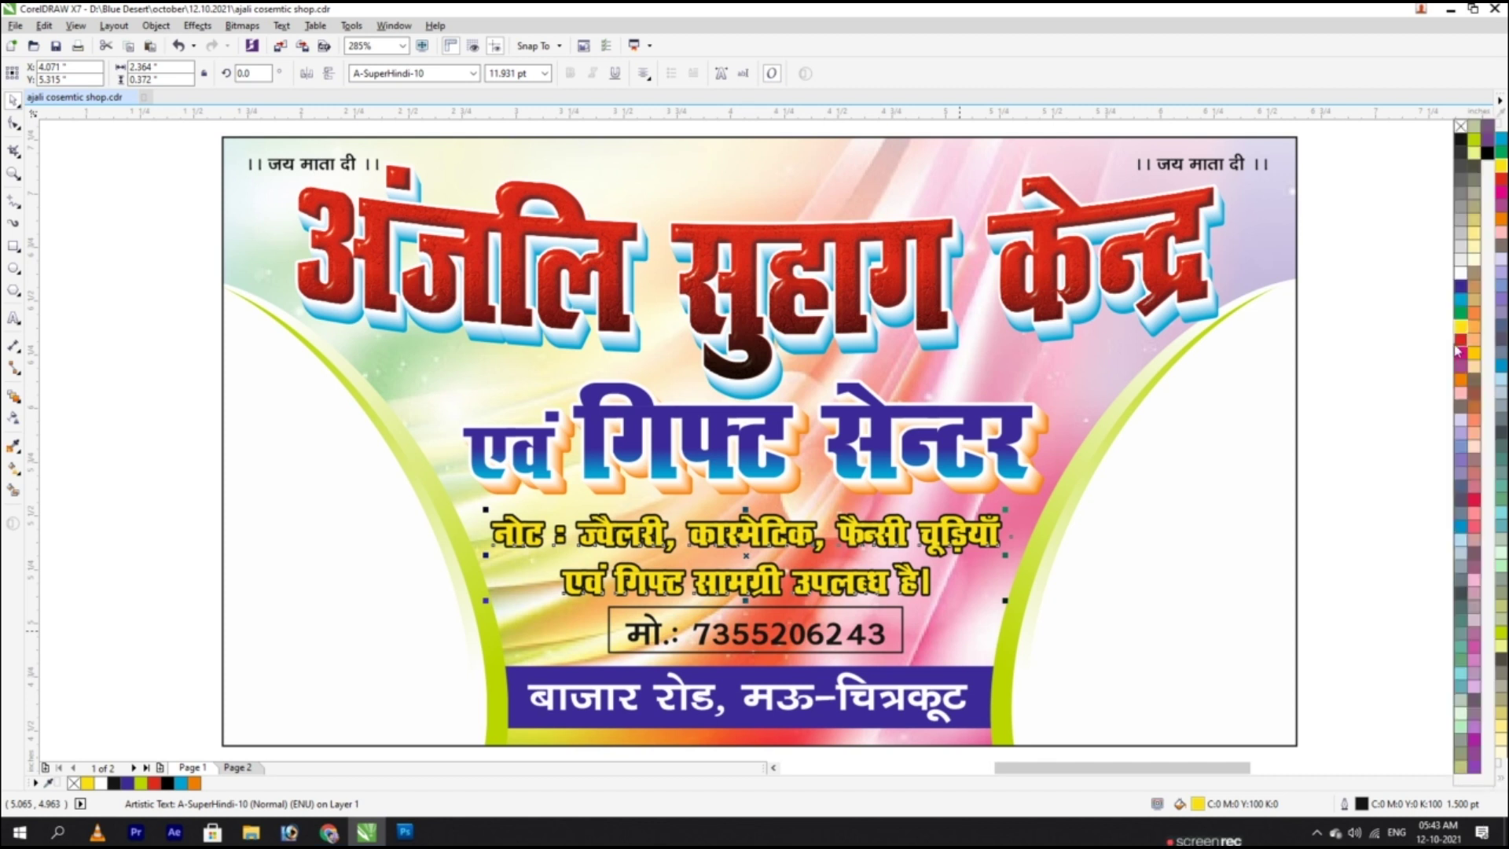
left_click(1461, 340)
left_click(1460, 353)
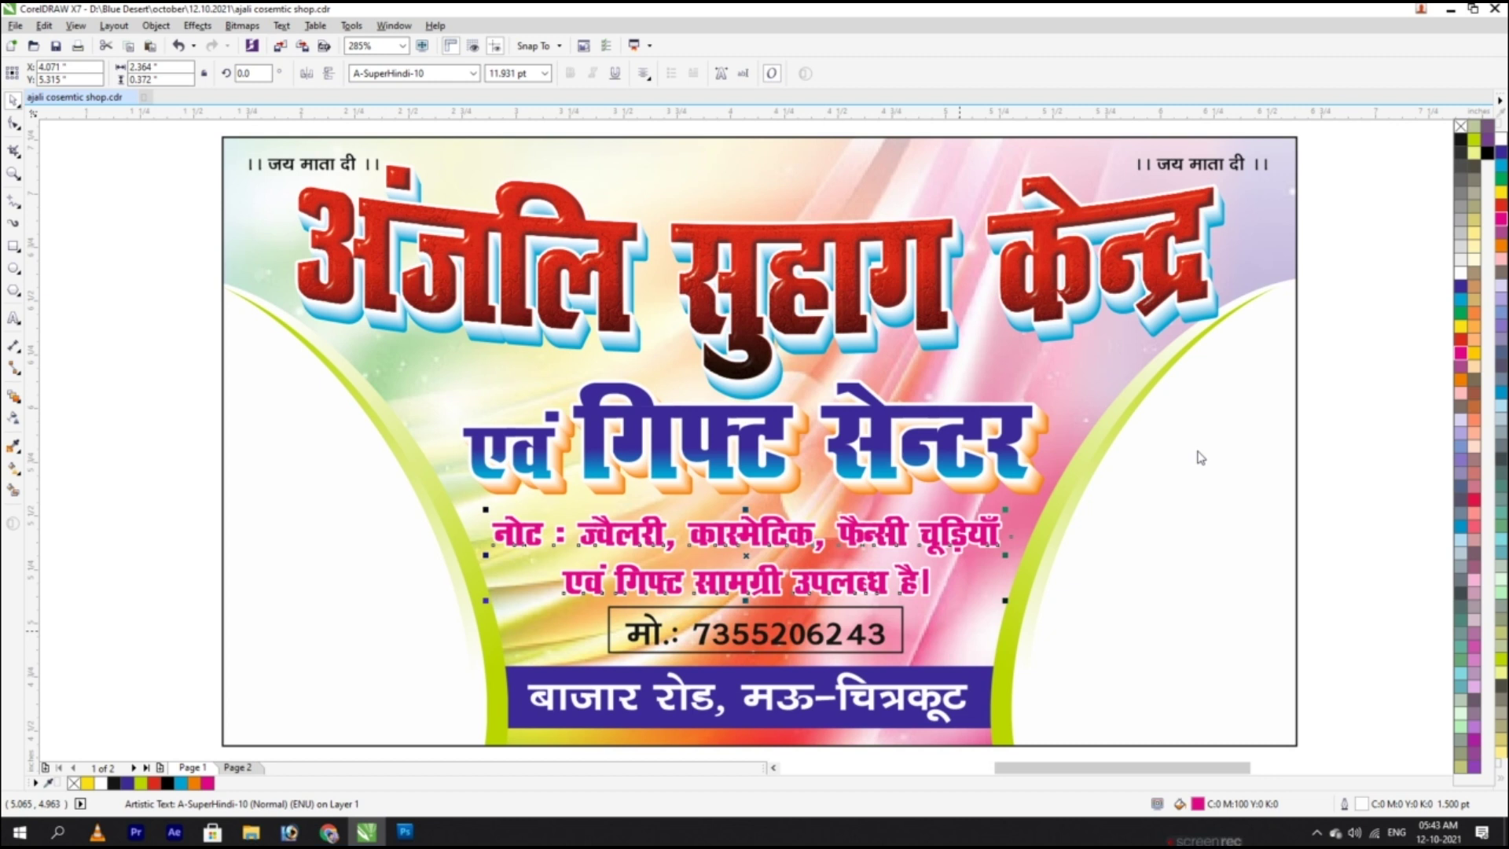
Step: Set the note's white outline width to 2 pt and reset its nib shape to the default
key("F12")
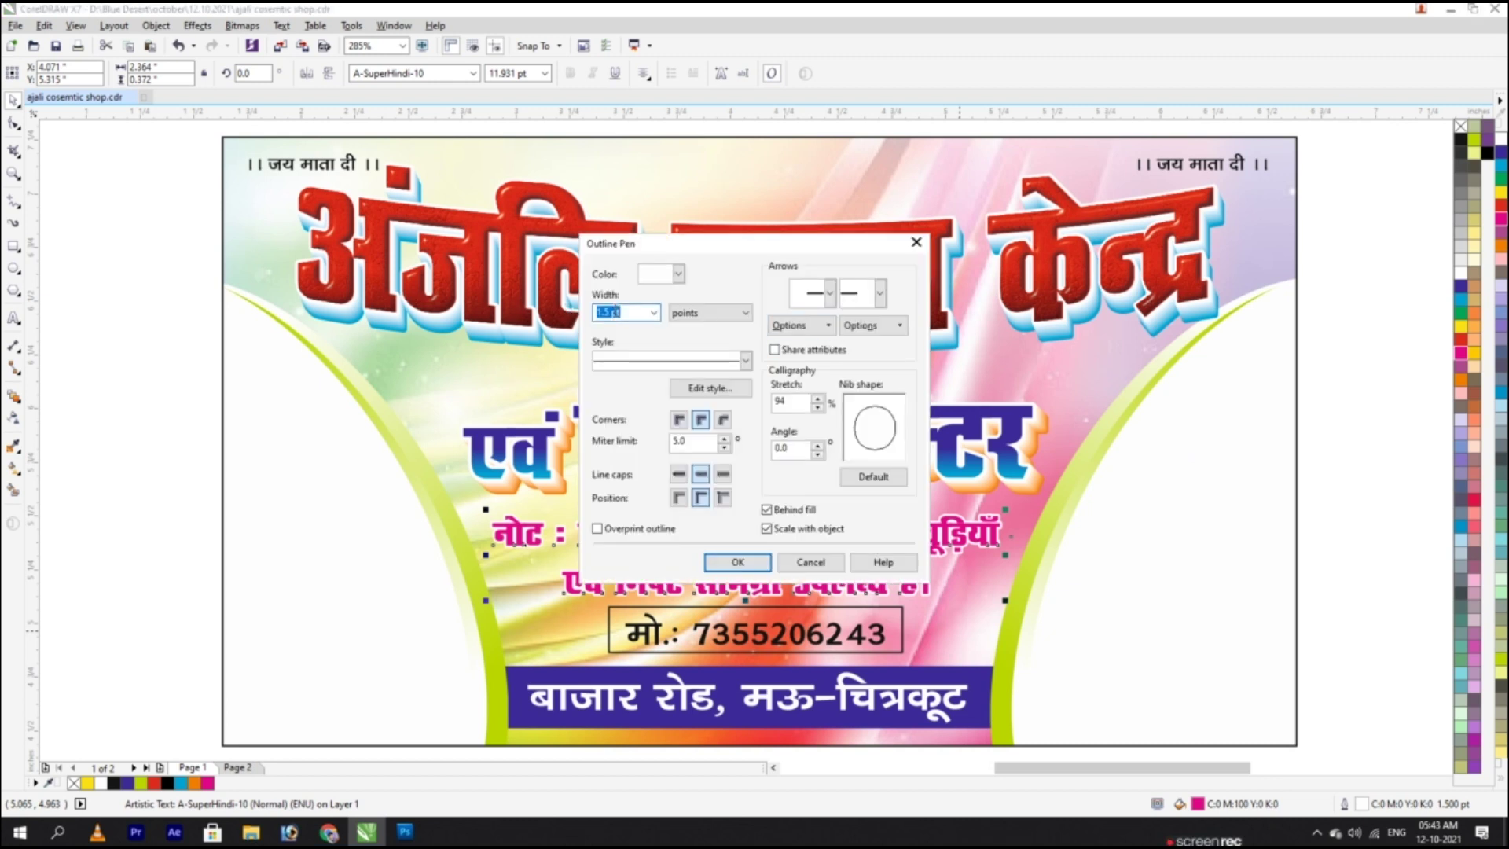
type("2")
key("Return")
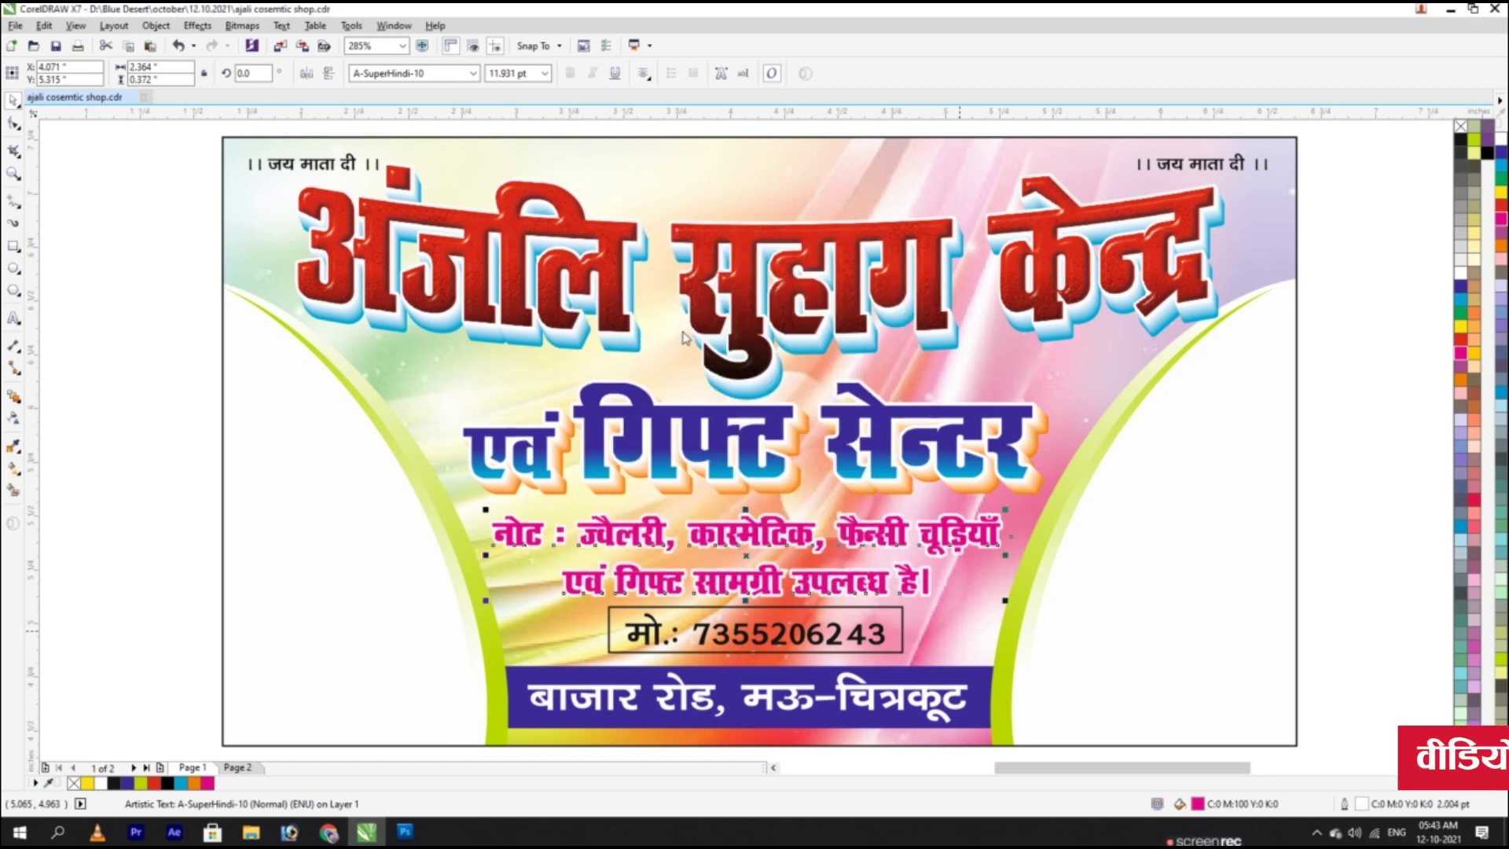
key("F12")
left_click(892, 478)
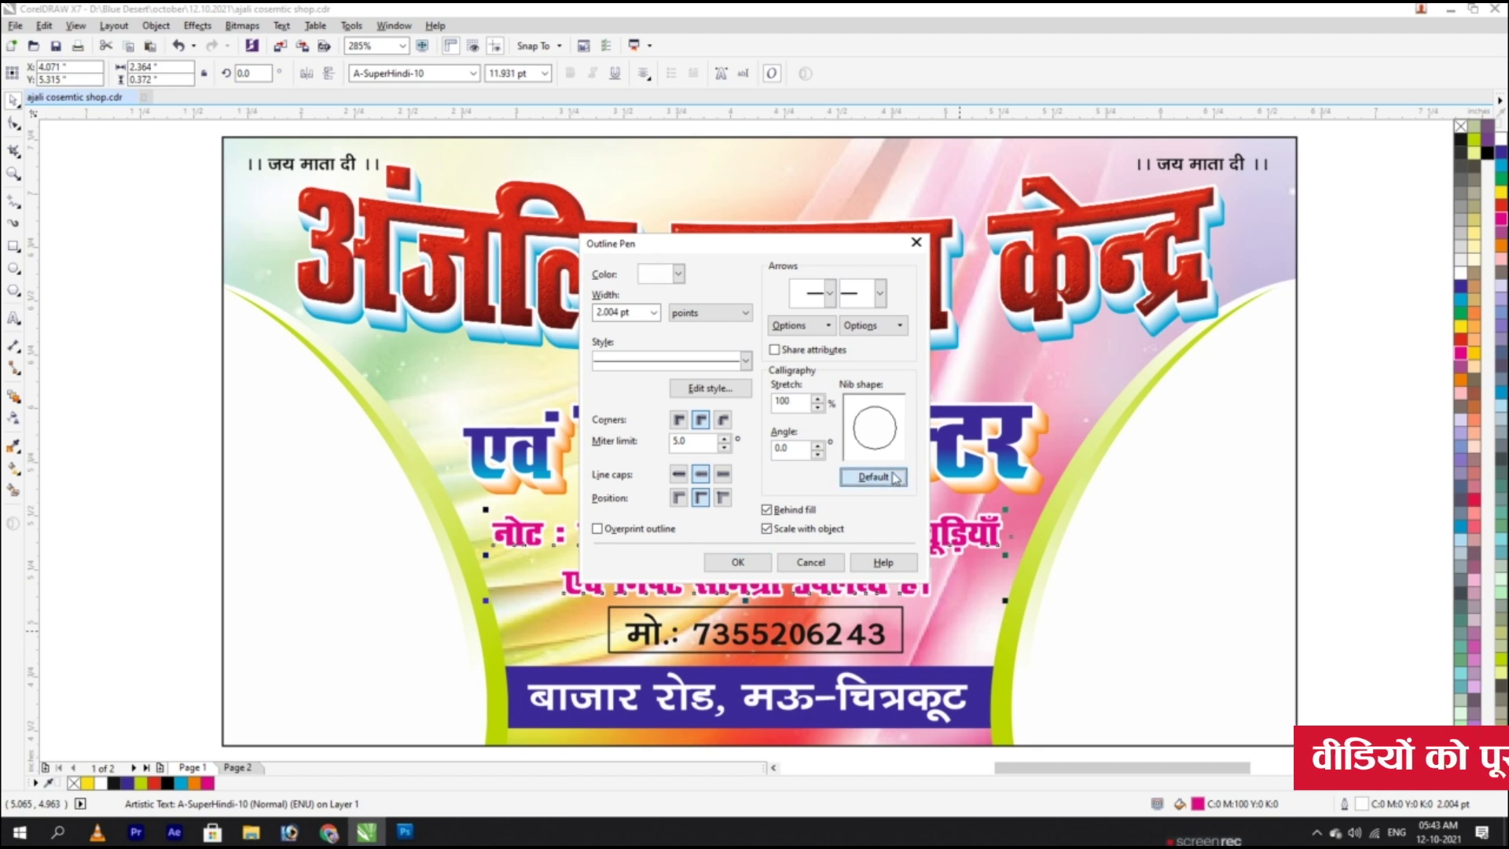
left_click(739, 562)
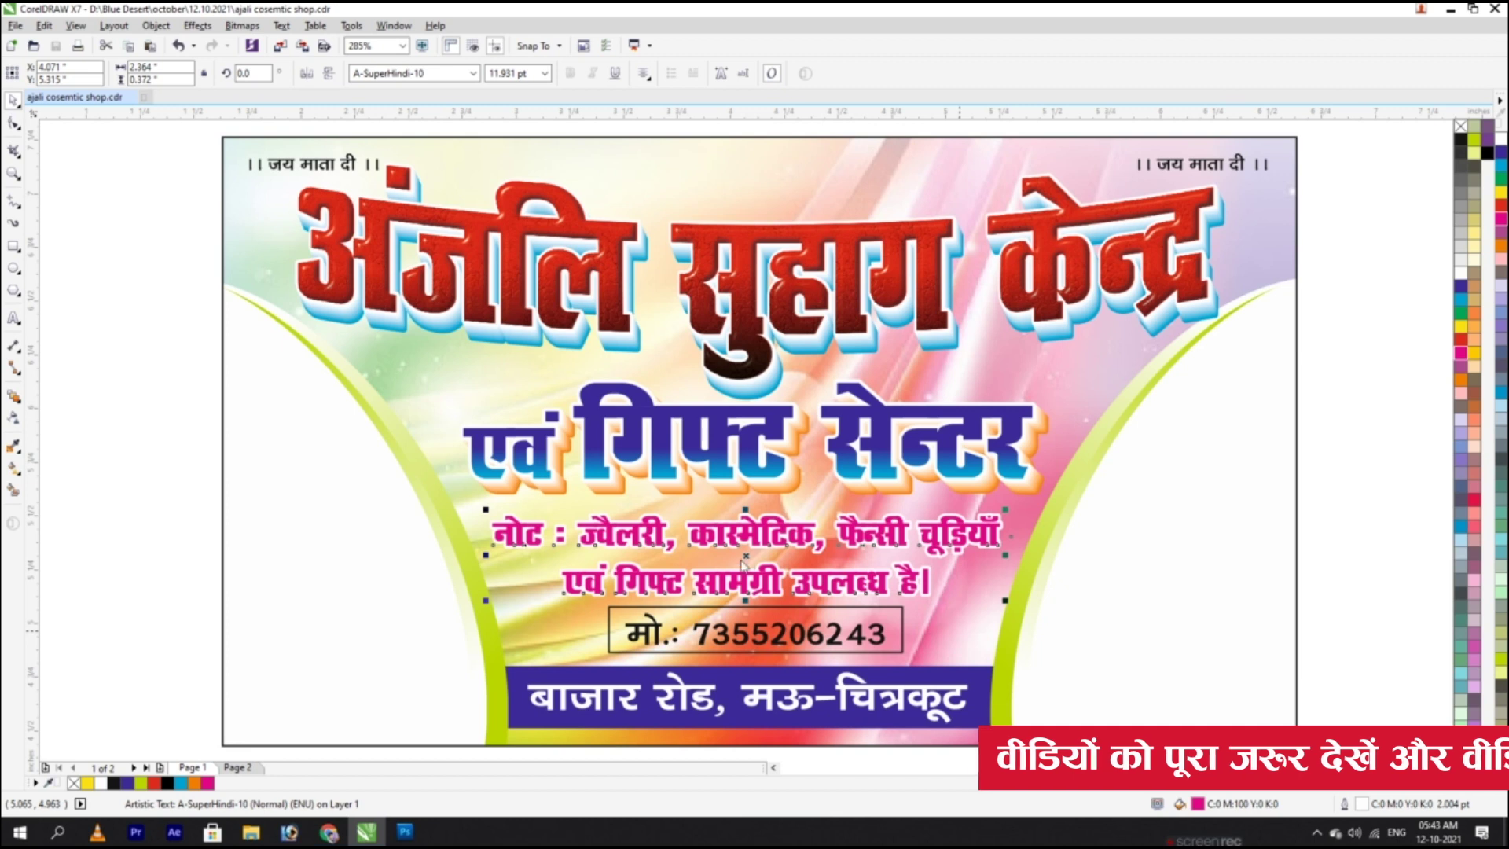
Step: Round the corners of the mobile number's rectangular frame to a radius of about 0.055 inch
left_click(781, 623)
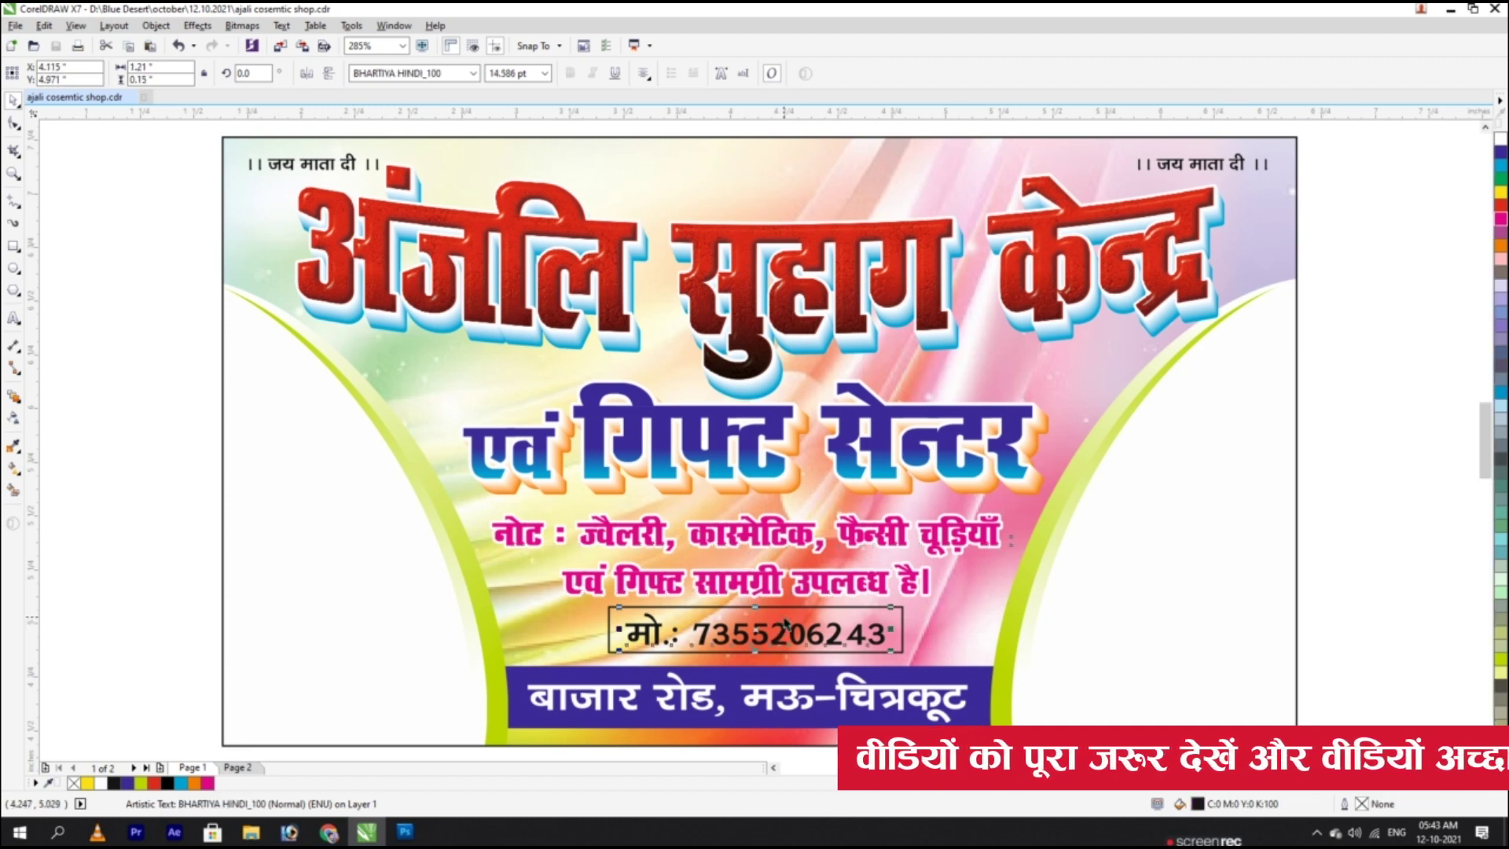
left_click(799, 609)
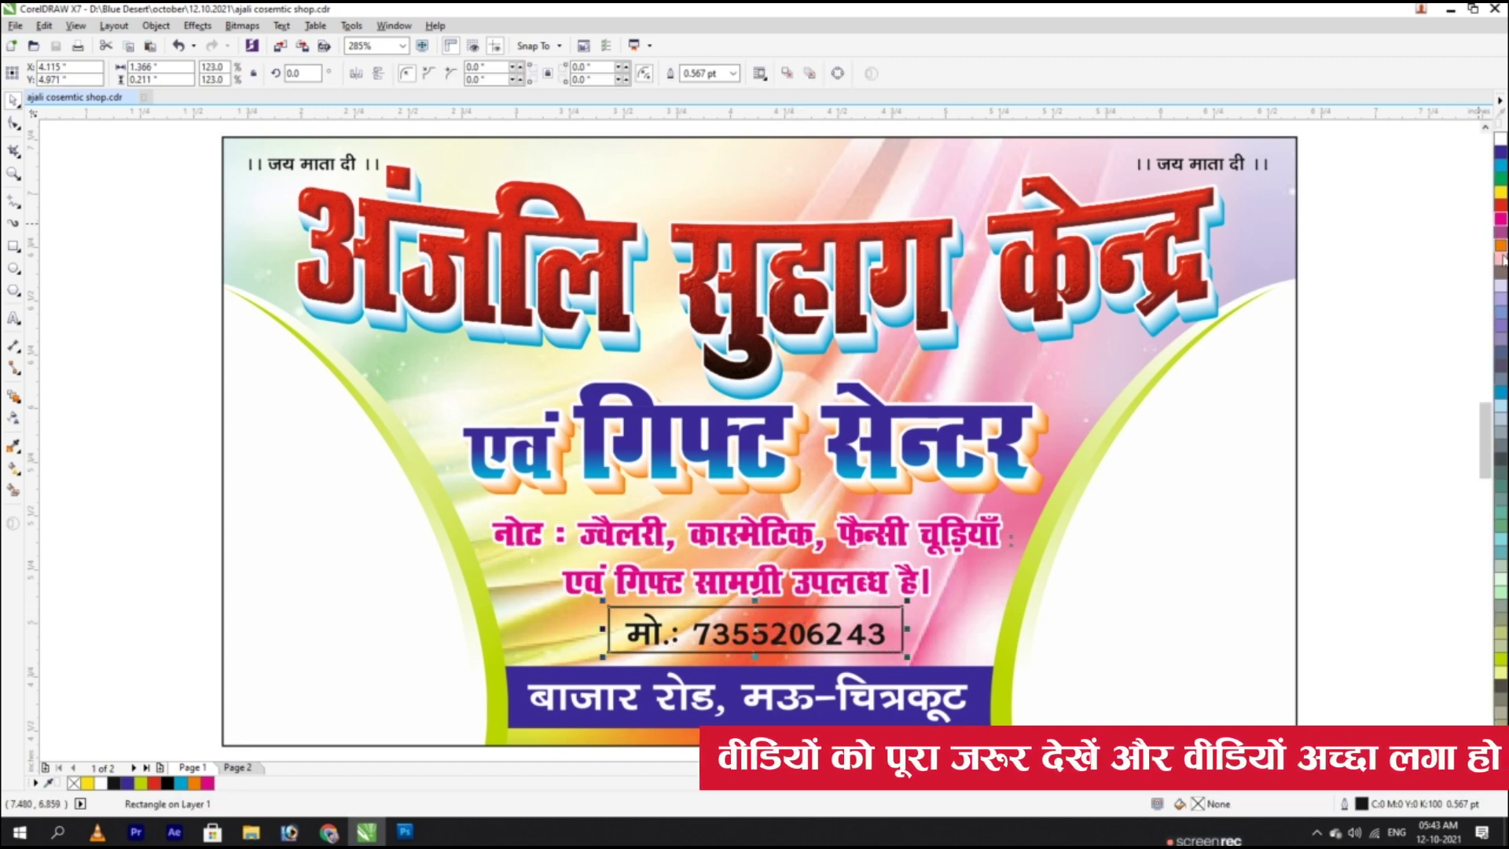
key("F10")
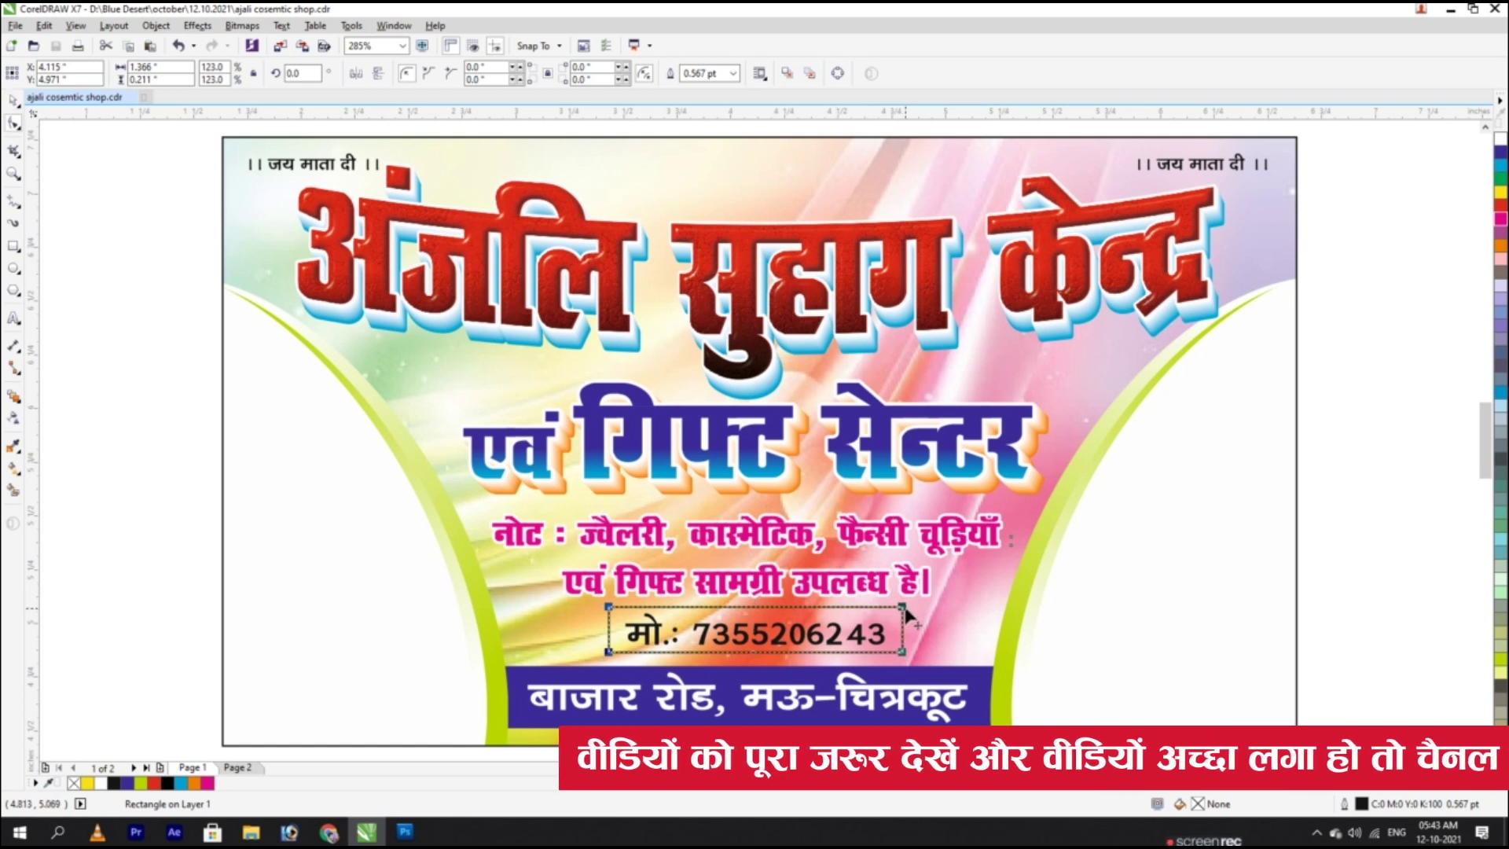
left_click_drag(901, 607, 890, 607)
key("space")
Step: Move the mobile number and its frame together about 0.04 inch left and 0.03 inch down
left_click(878, 627, "shift")
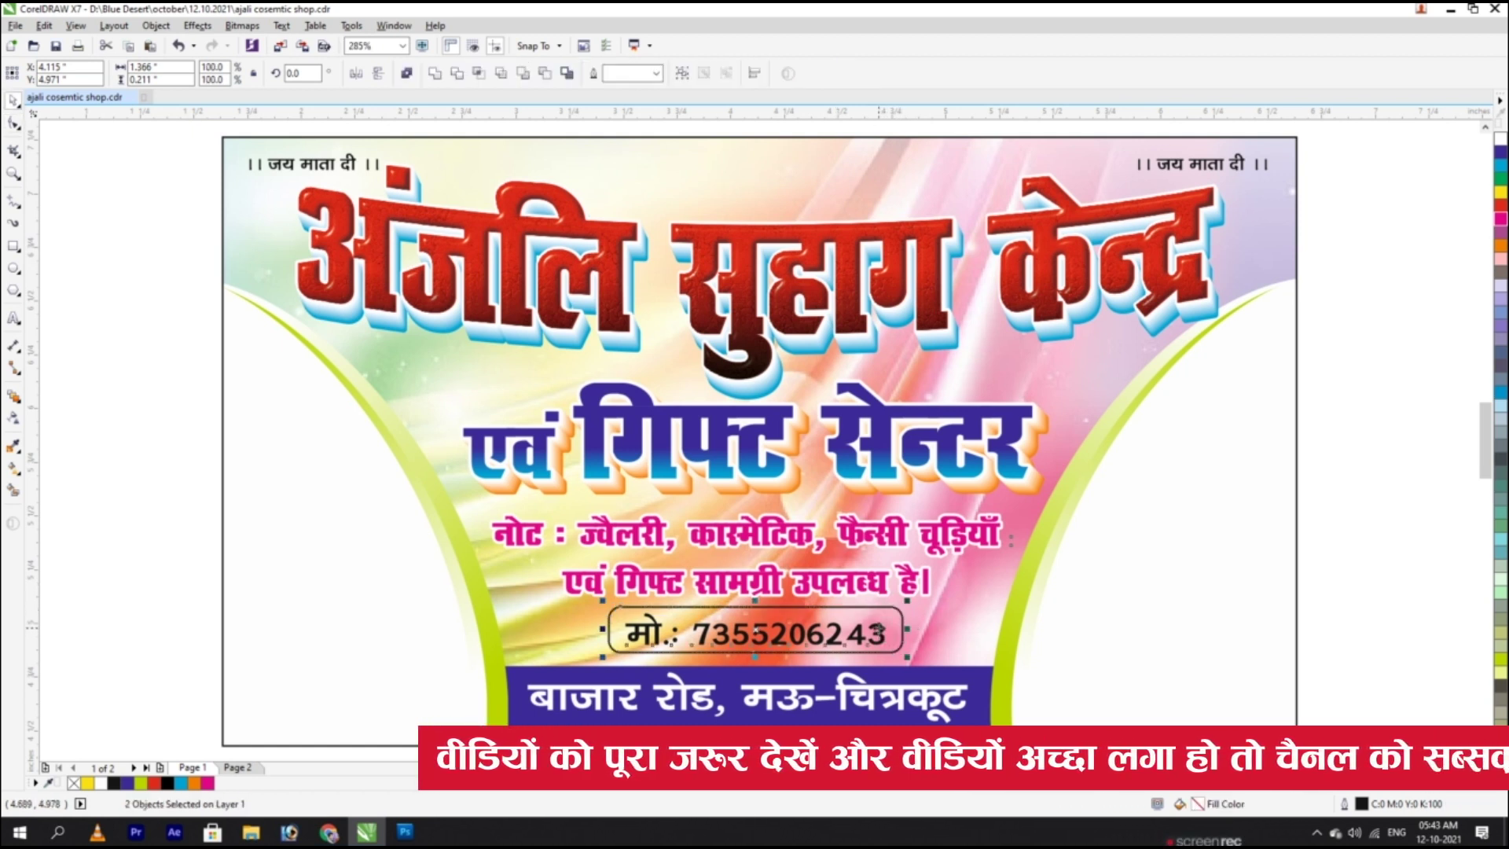
key("Left")
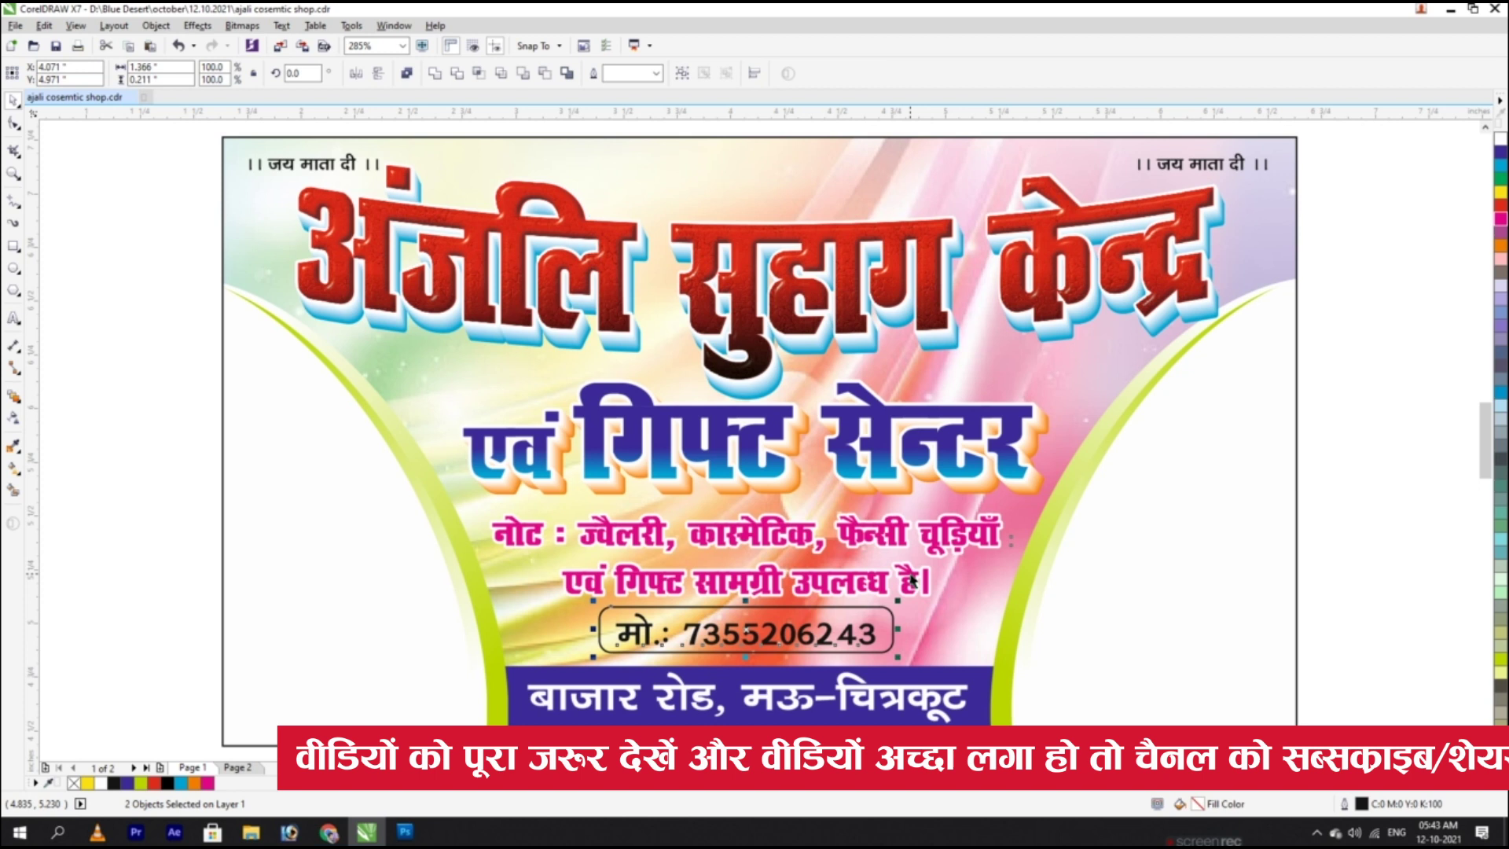
key("Down")
key("Down")
key("Down")
key("Escape")
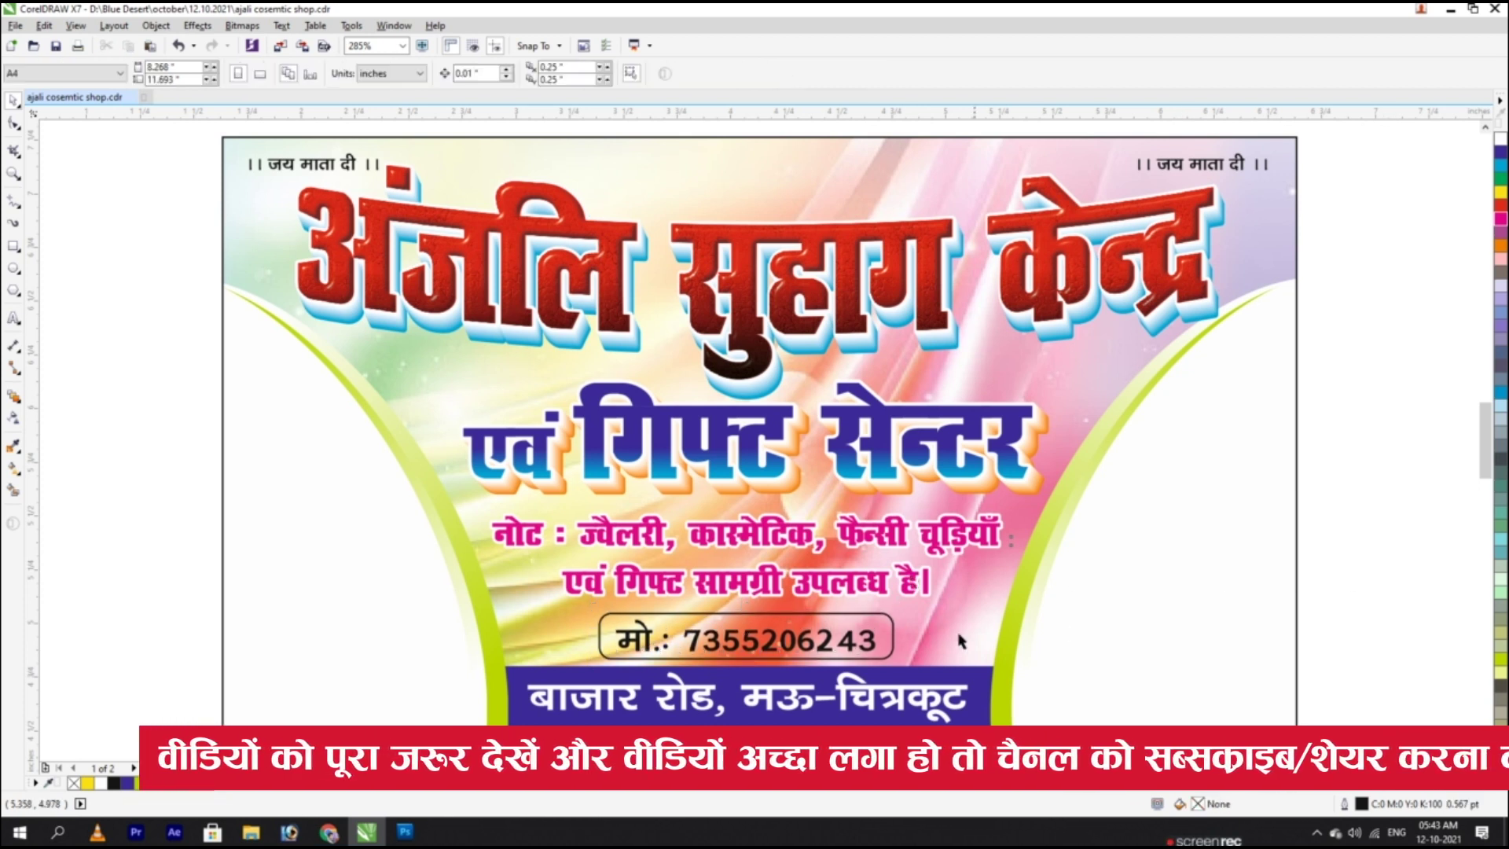
Step: Fill the mobile number's rounded frame with purple (C40 M100) and give it a white outline
left_click(839, 612)
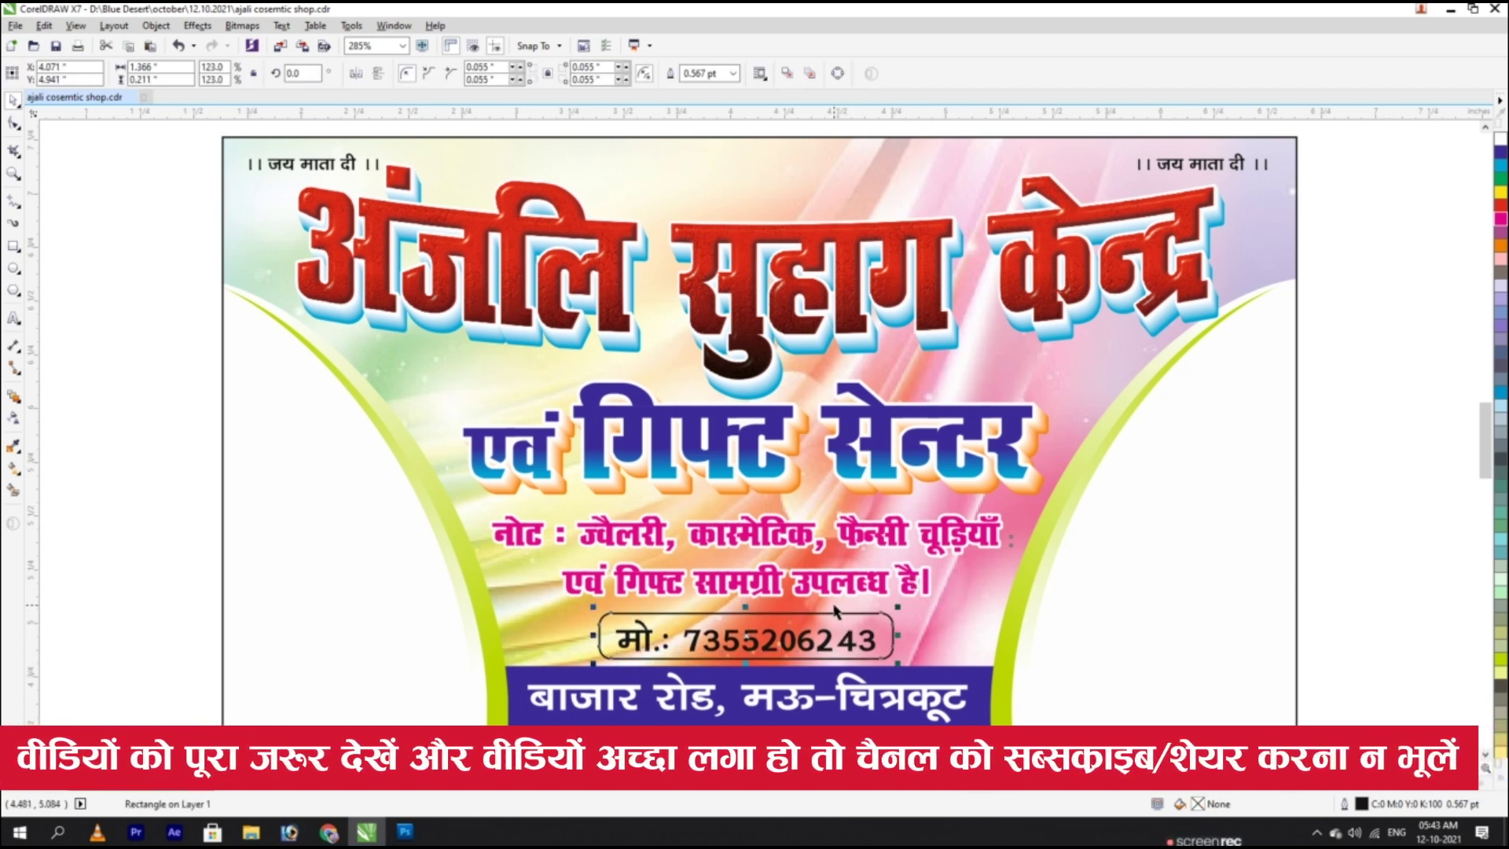
left_click(1499, 778)
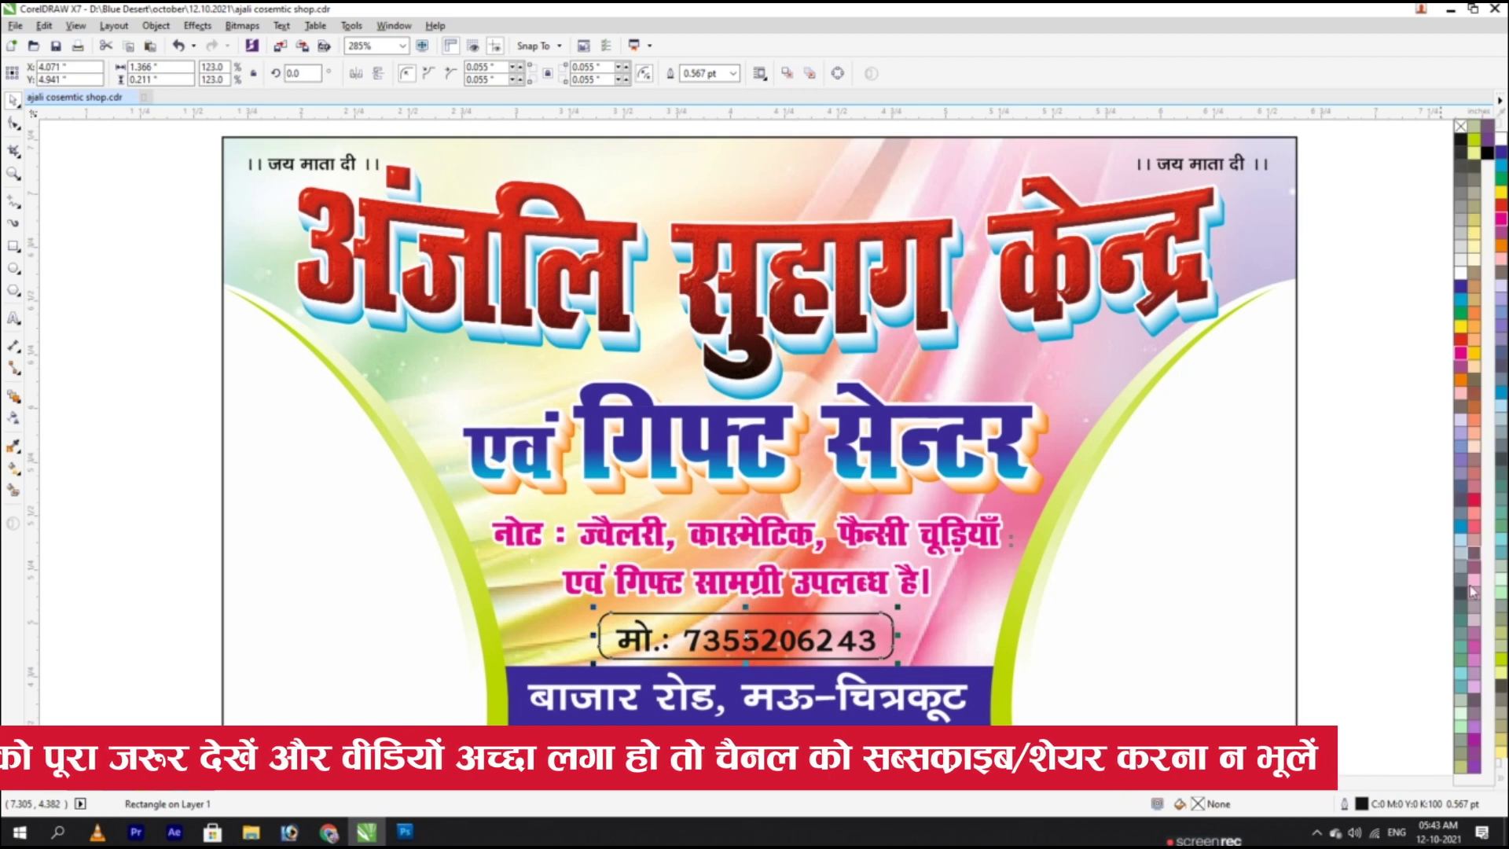
left_click(1475, 747)
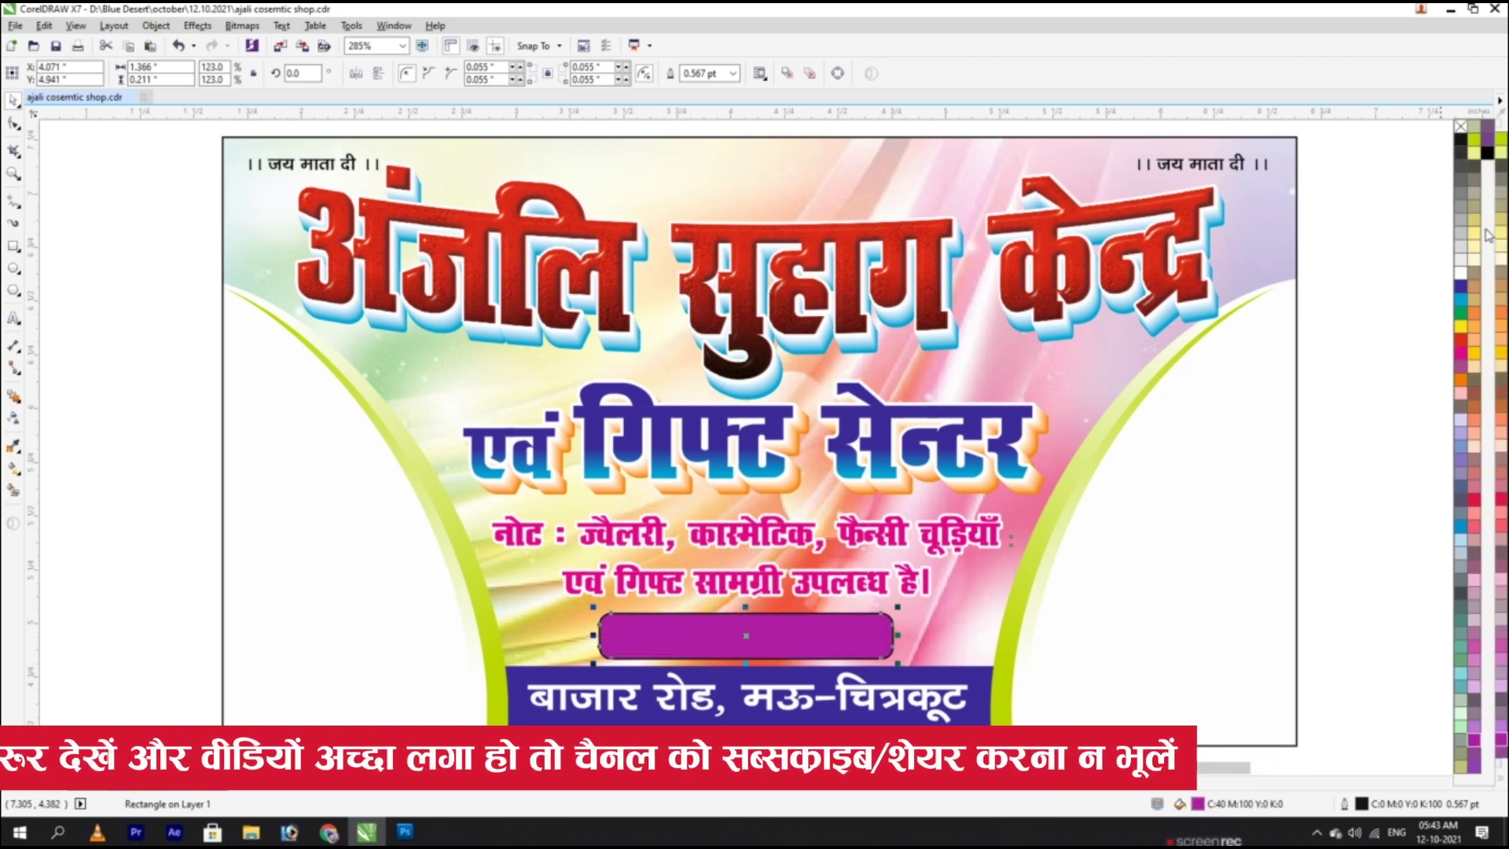
right_click(1461, 277)
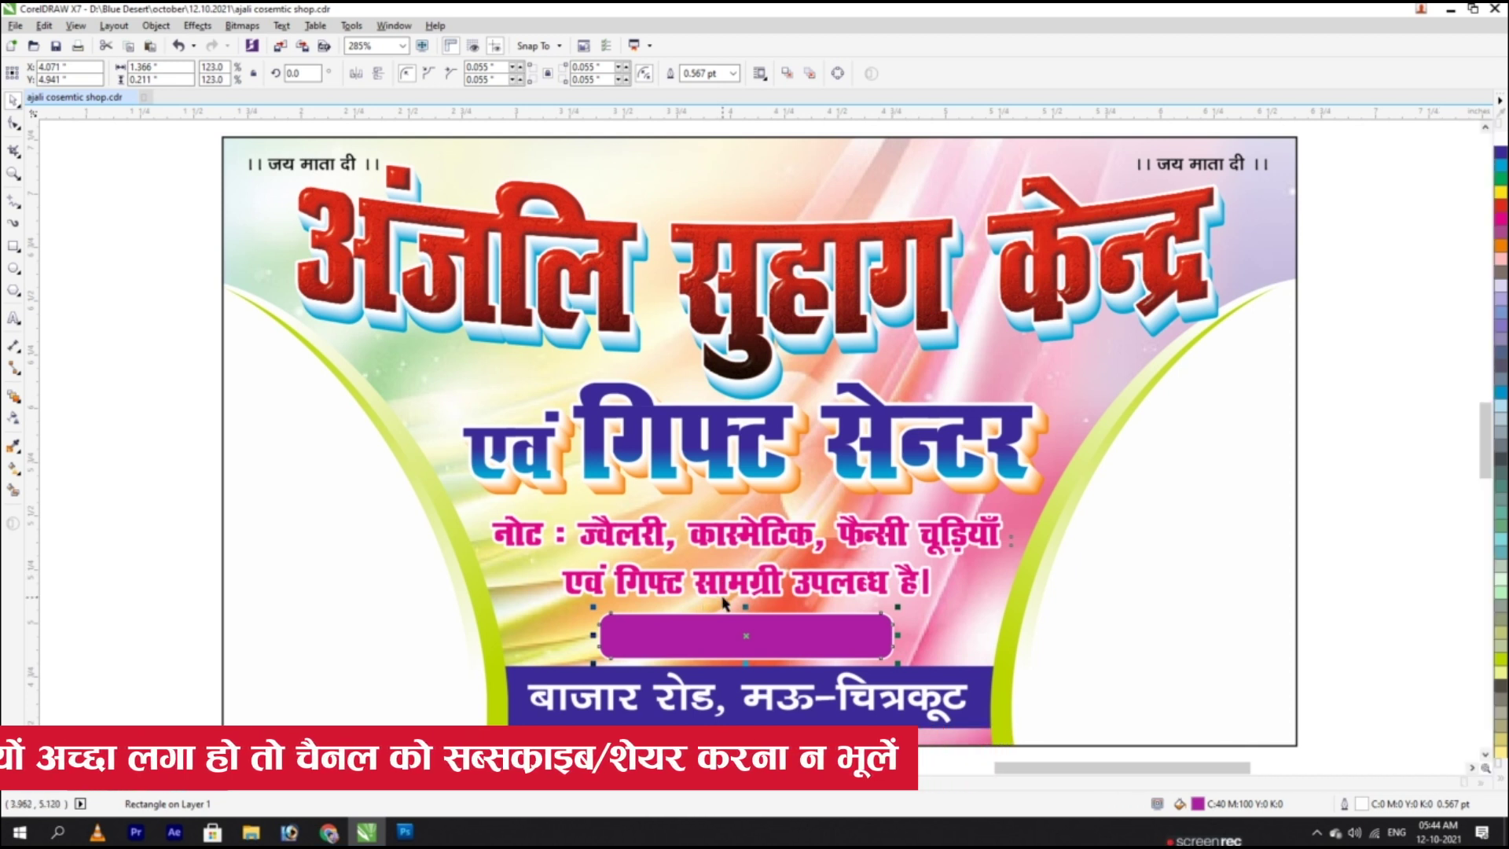
Step: Bring the mobile number in front of its purple frame, colour it yellow and stretch its height to about 0.18 inch
key("F8")
key("ctrl+v")
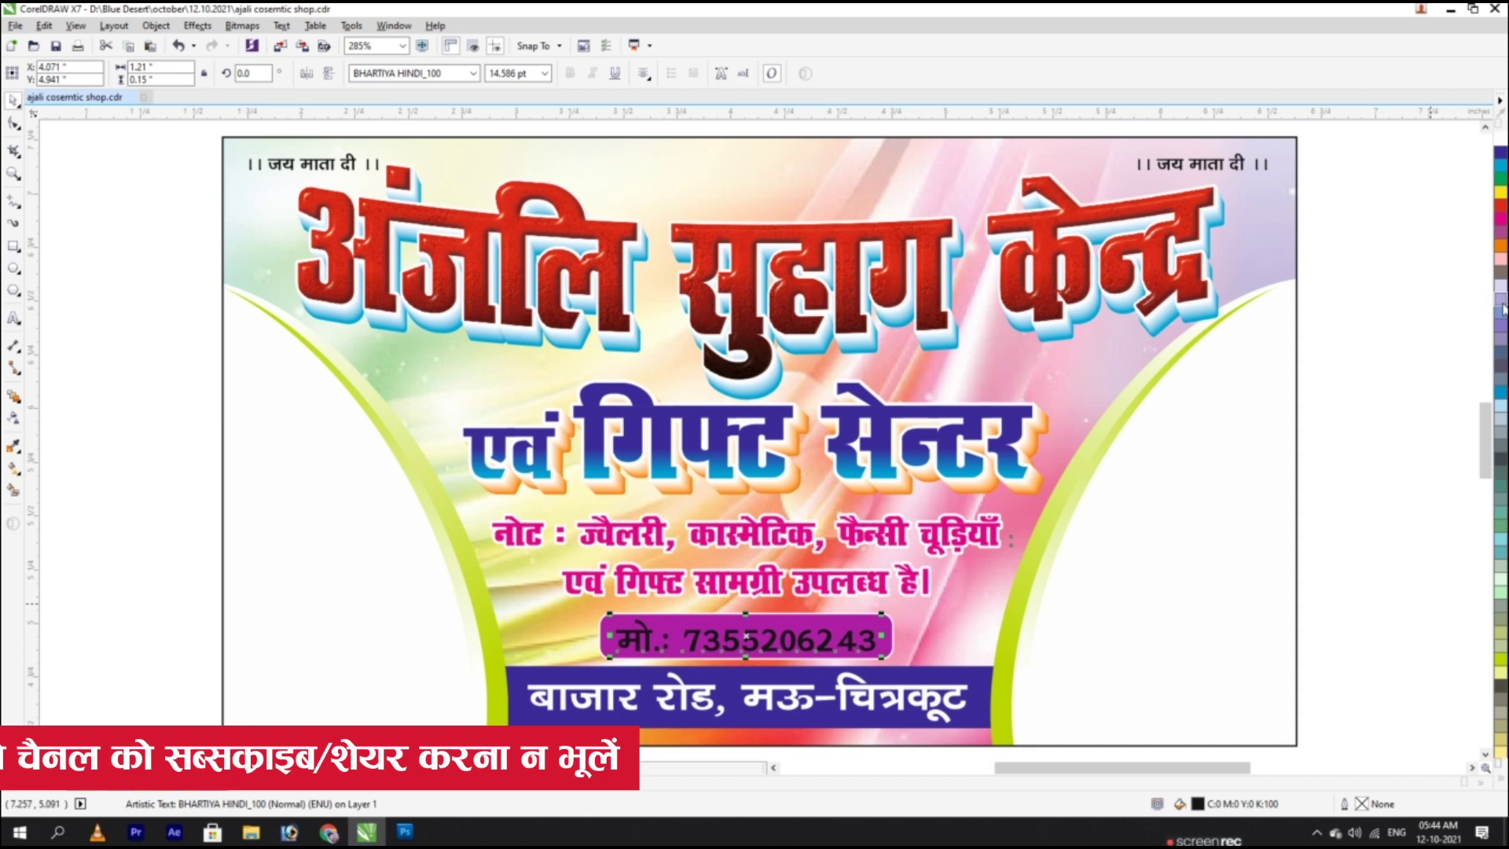
left_click(1500, 195)
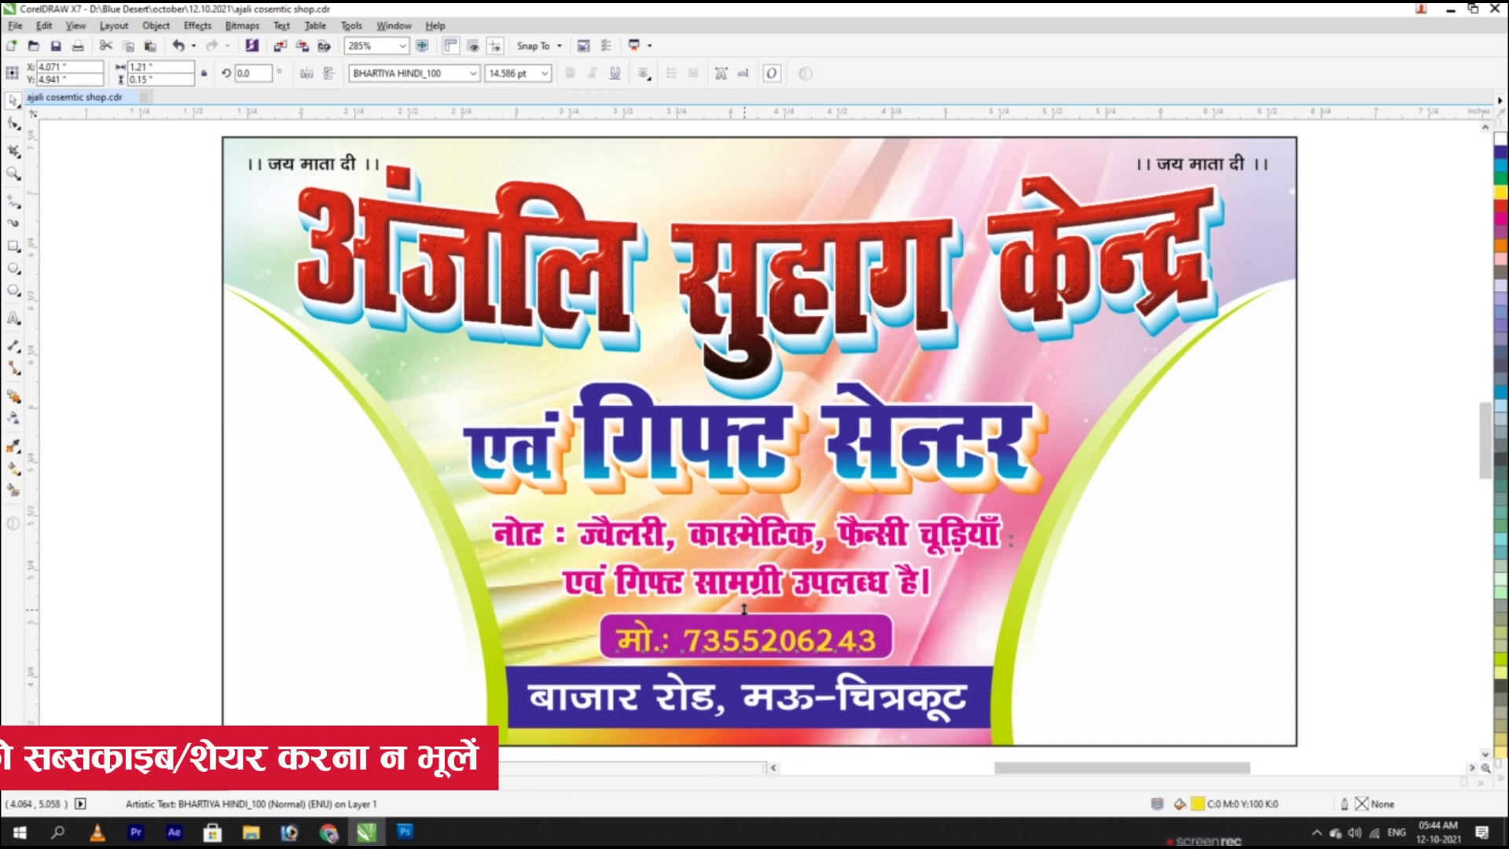
left_click_drag(744, 609, 744, 613)
Step: Give the mobile number a 1 pt outline with rounded corners behind the fill, coloured C100 M100 Y100 K100
key("F12")
key("Return")
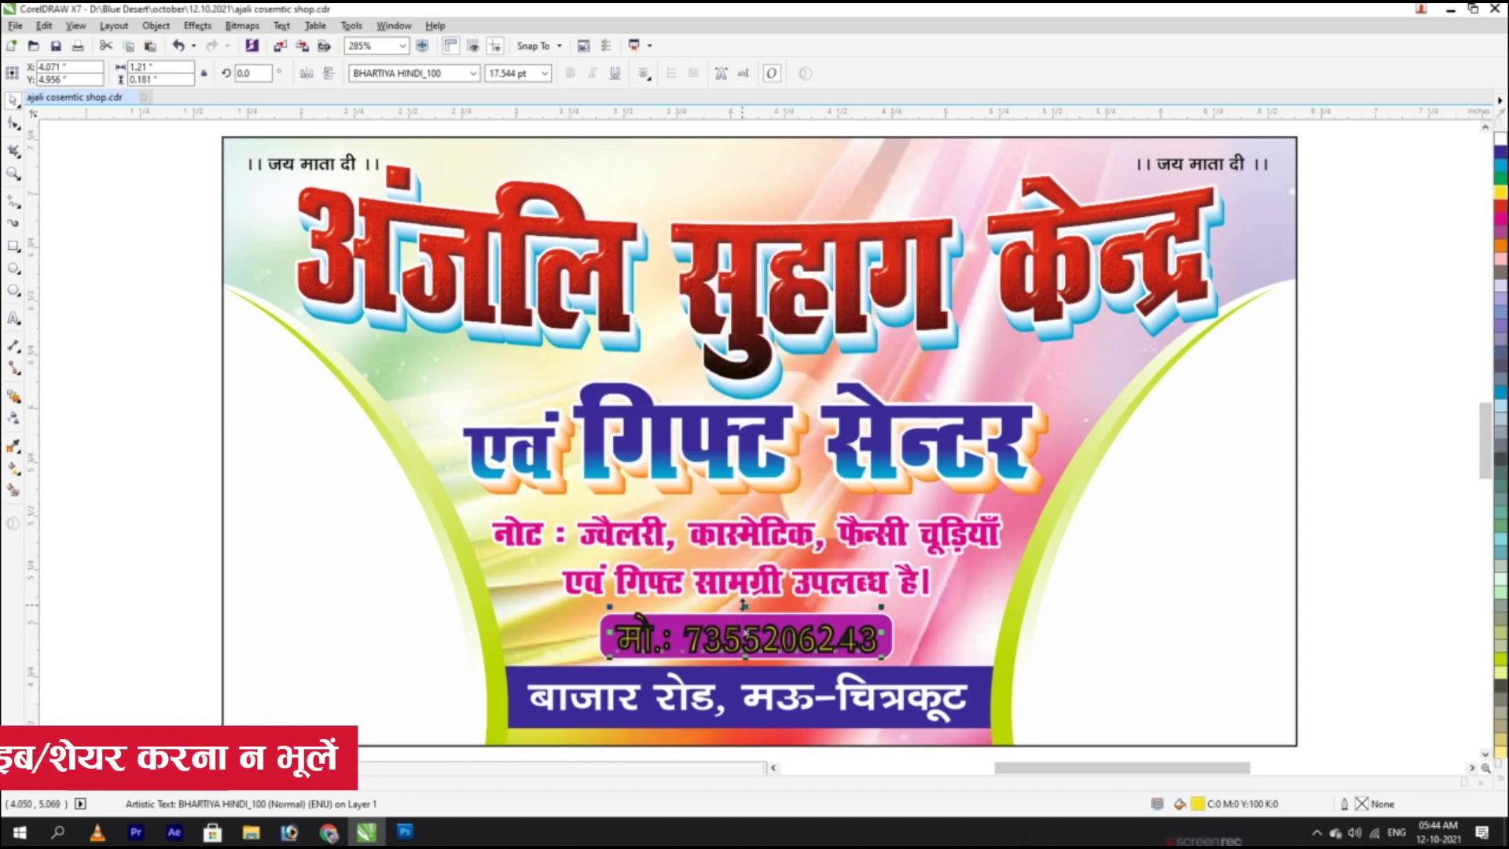
key("F12")
left_click(701, 419)
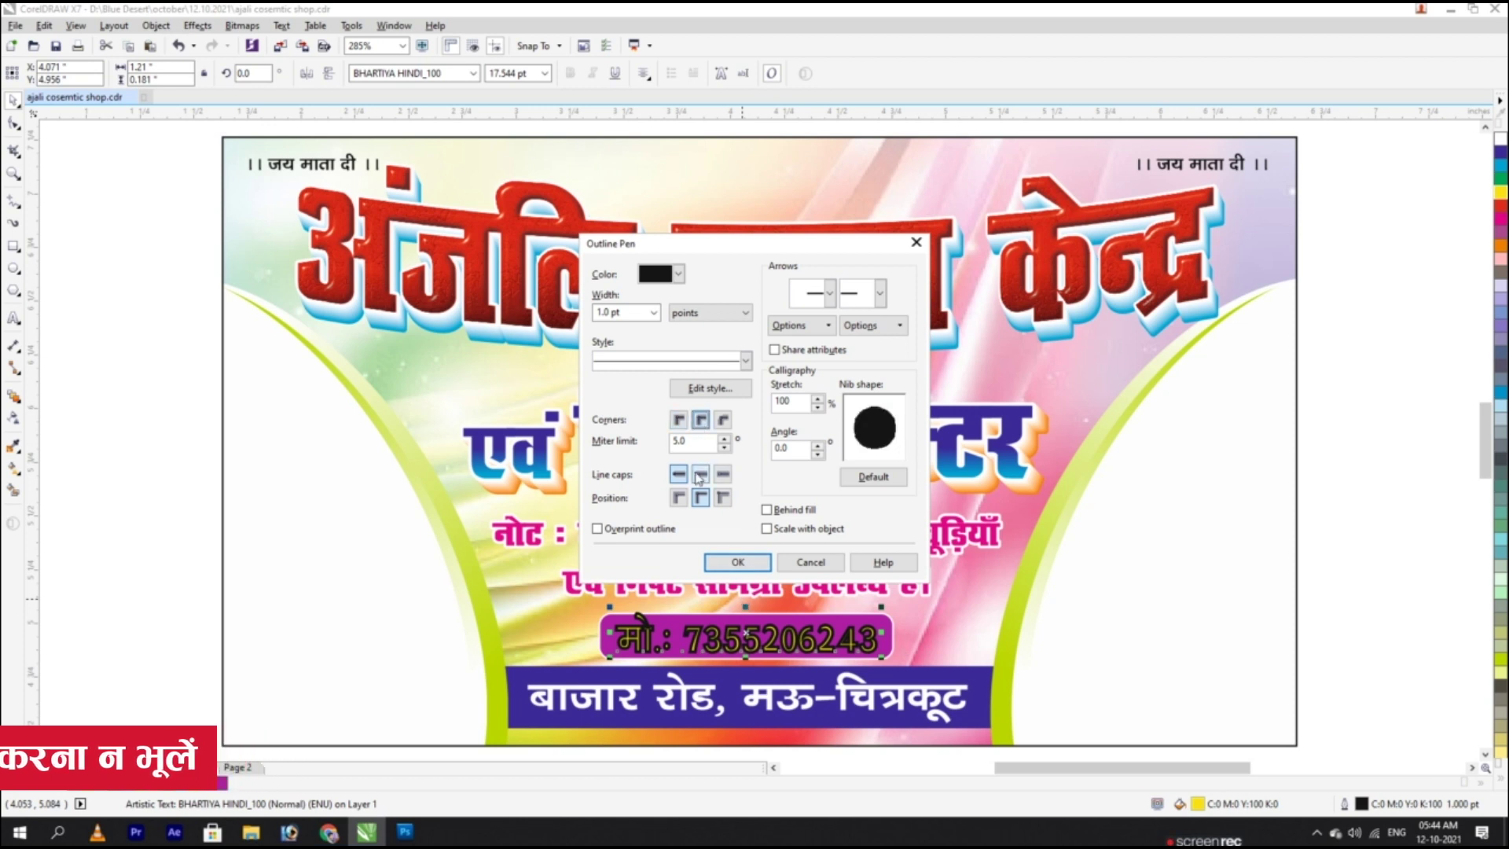
left_click(755, 563)
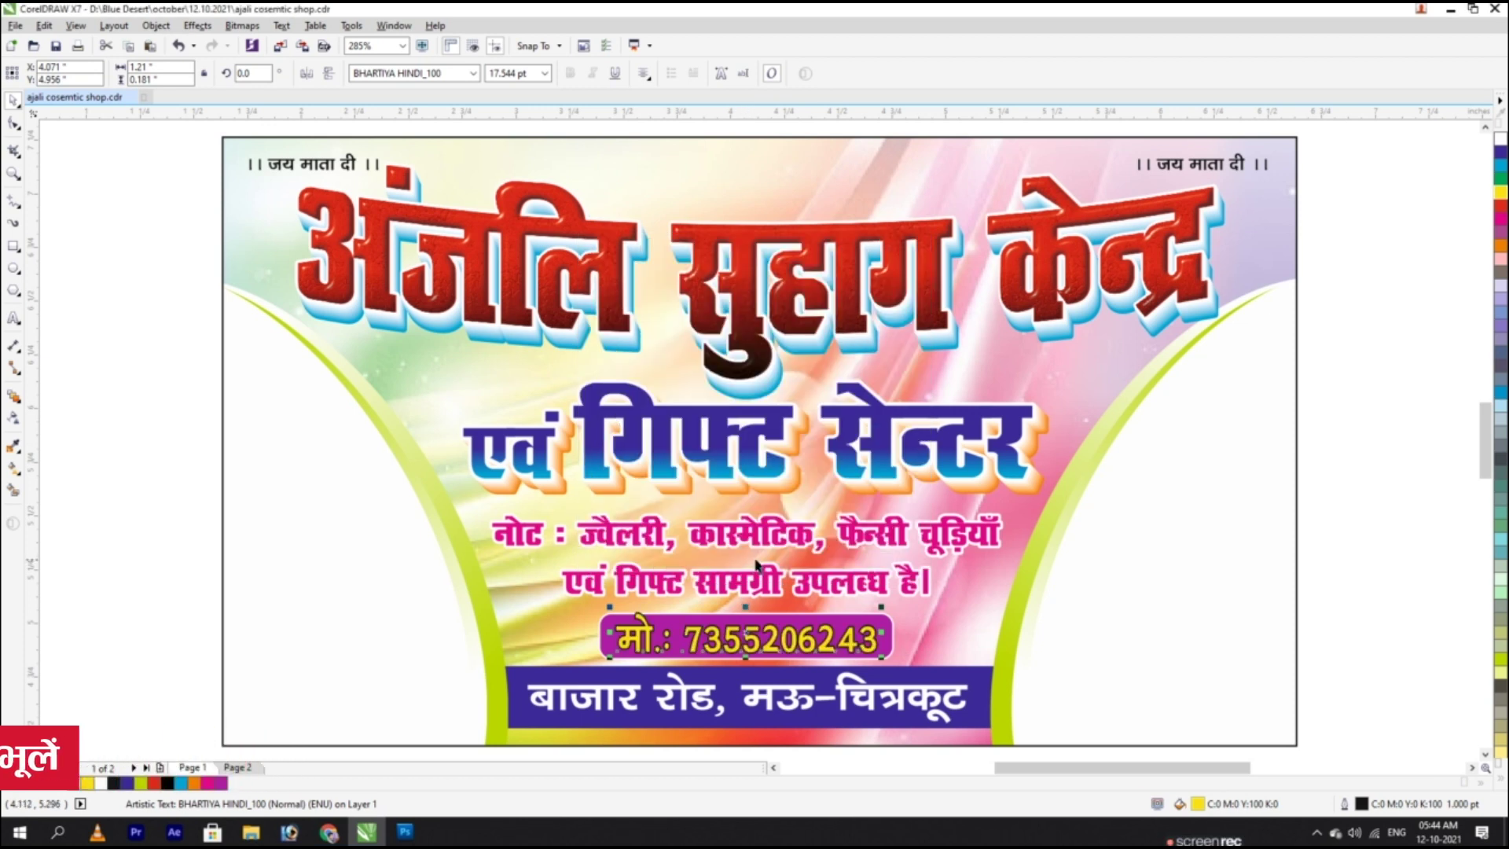
left_click(1504, 783)
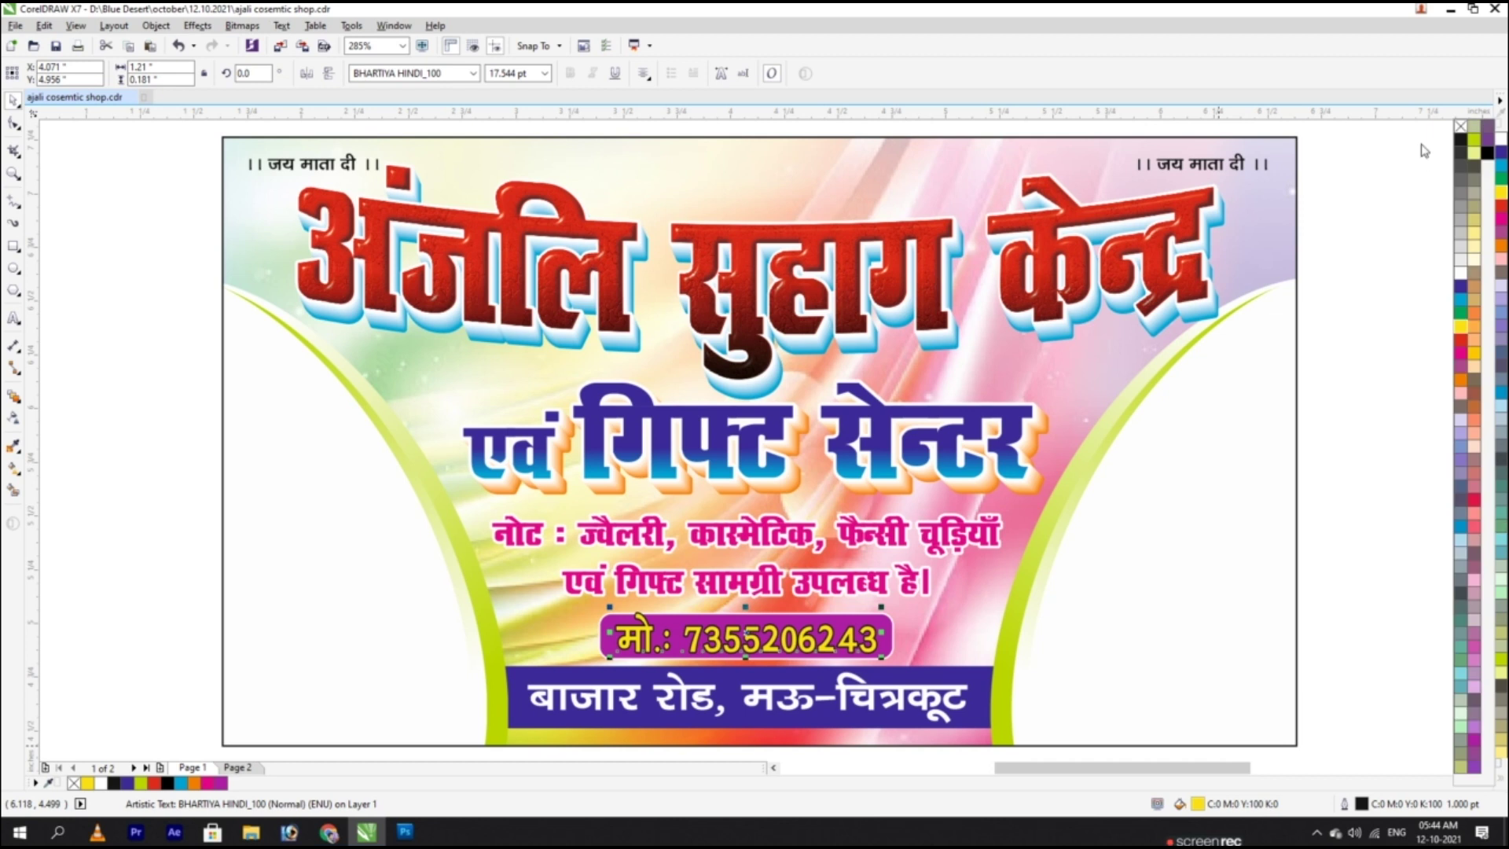
right_click(1488, 155)
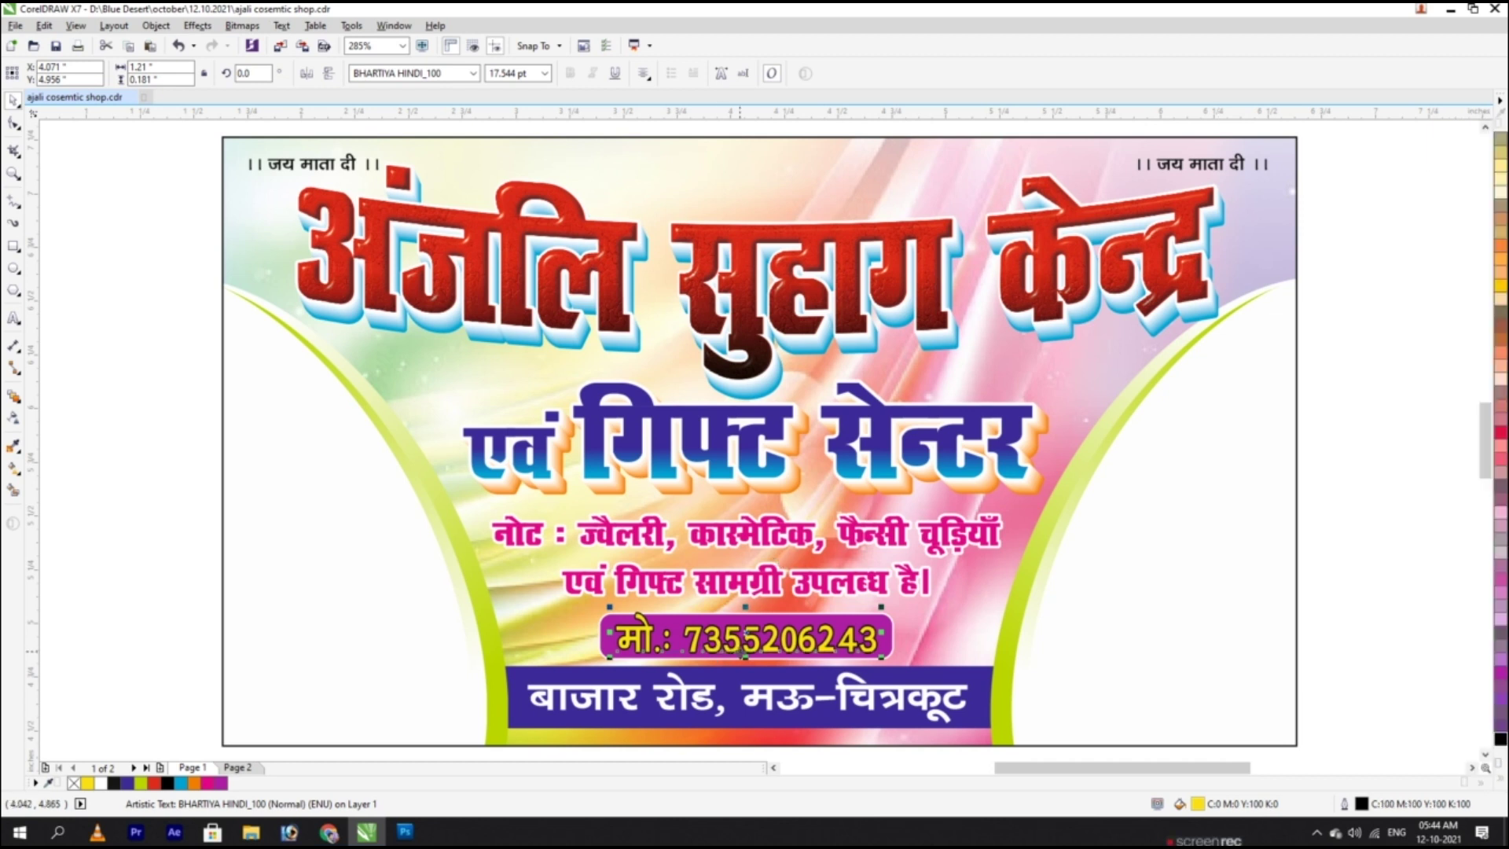
Step: Resize the mobile number to about 1.25 by 0.155 inch and centre it vertically in its purple frame
scroll(747, 646, "up", 4)
left_click(770, 480)
left_click(786, 543)
left_click_drag(765, 481, 766, 500)
left_click(1261, 509, "shift")
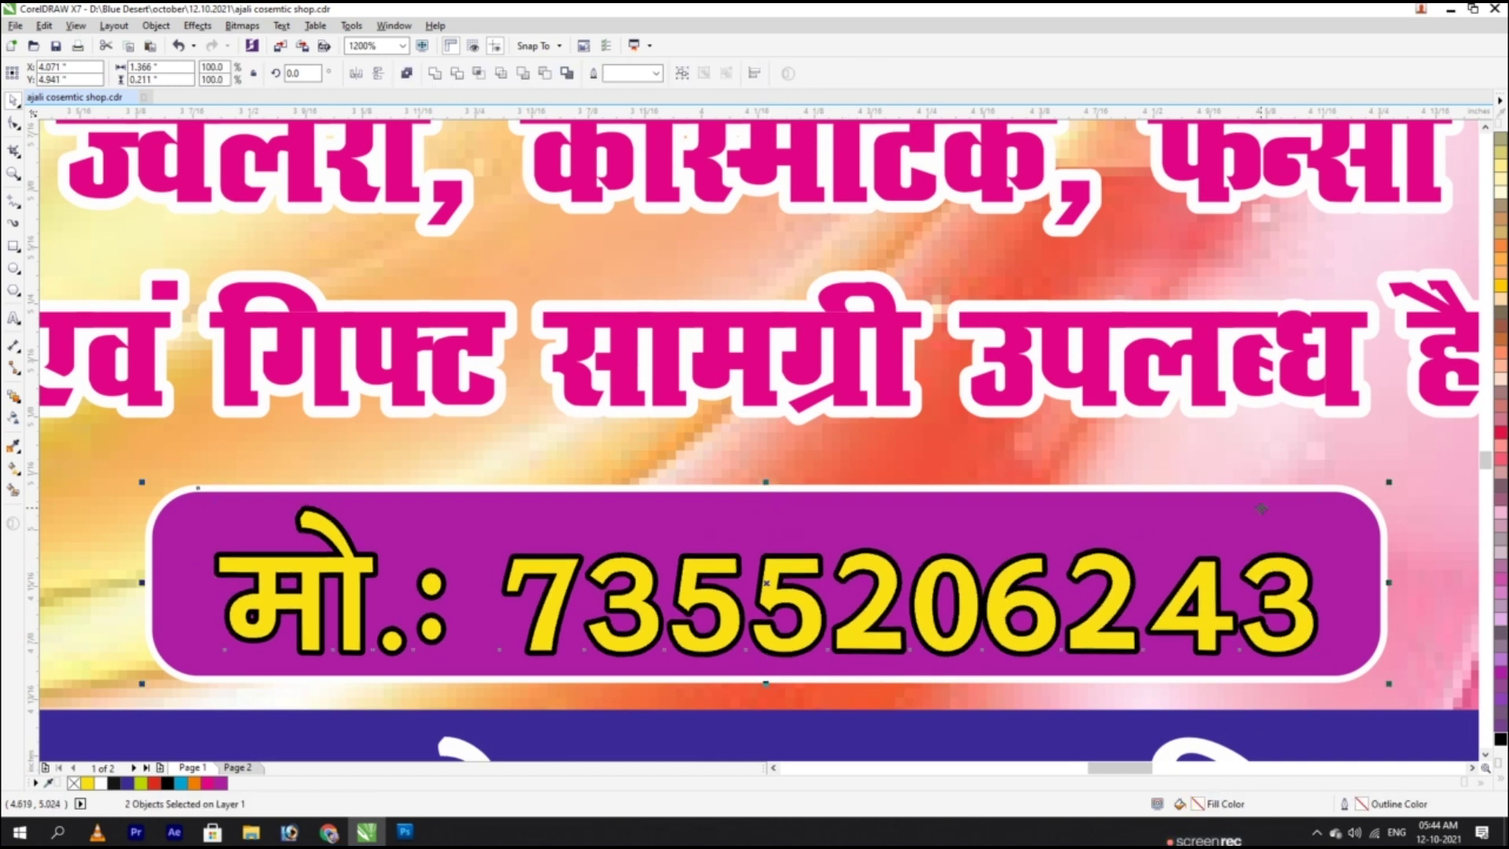
key("e")
left_click(1304, 585)
left_click_drag(1317, 582, 1338, 583)
key("F4")
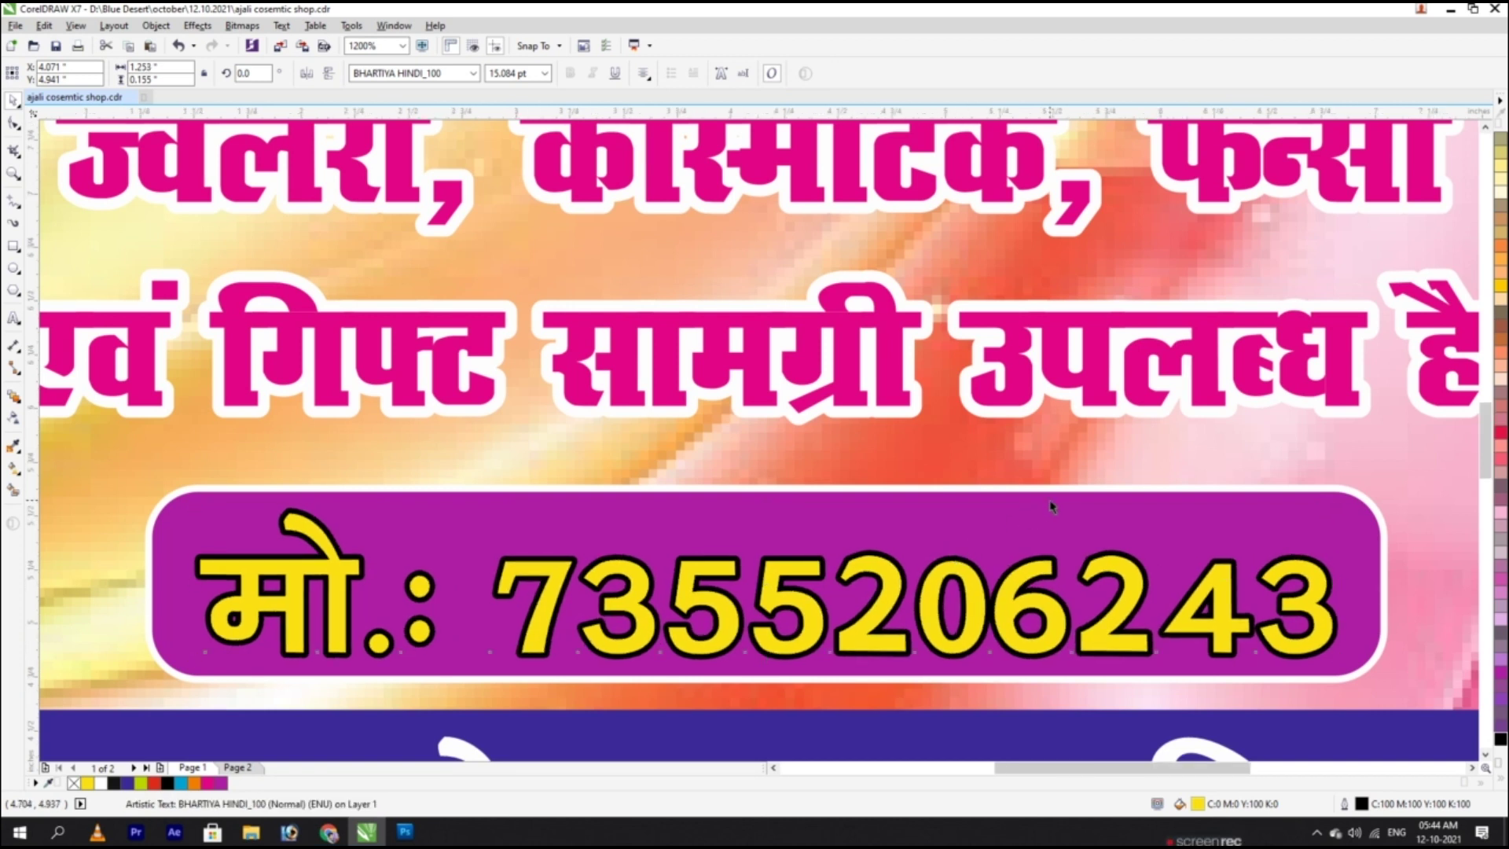
key("F4")
left_click(130, 470)
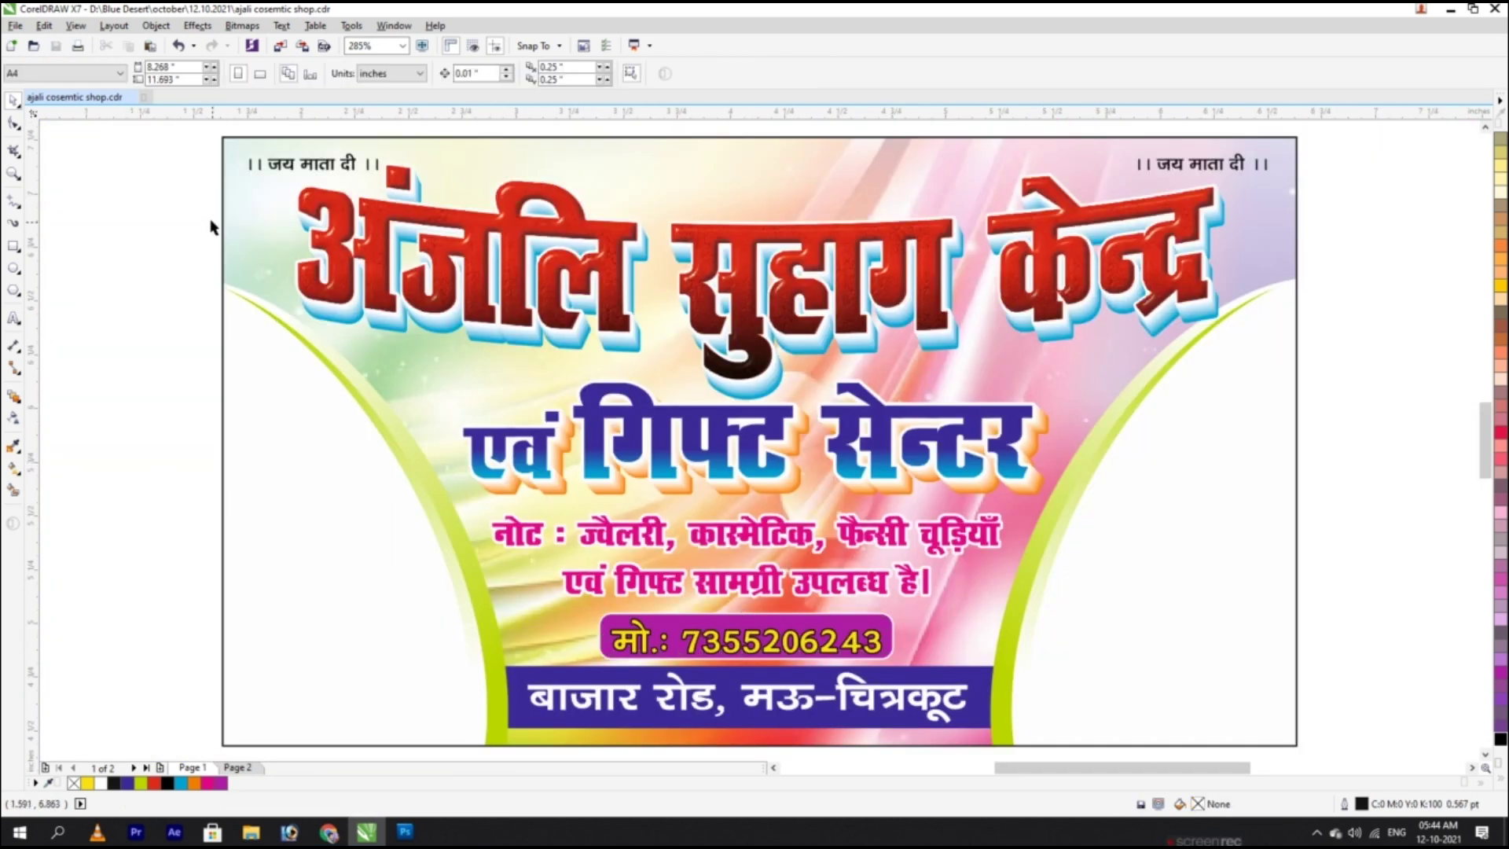
Step: Centre the left जय माता दी line above the headline at about 0.83 inch wide and delete the right copy
left_click(307, 167)
left_click(257, 161)
left_click(269, 161)
left_click_drag(382, 168, 827, 169)
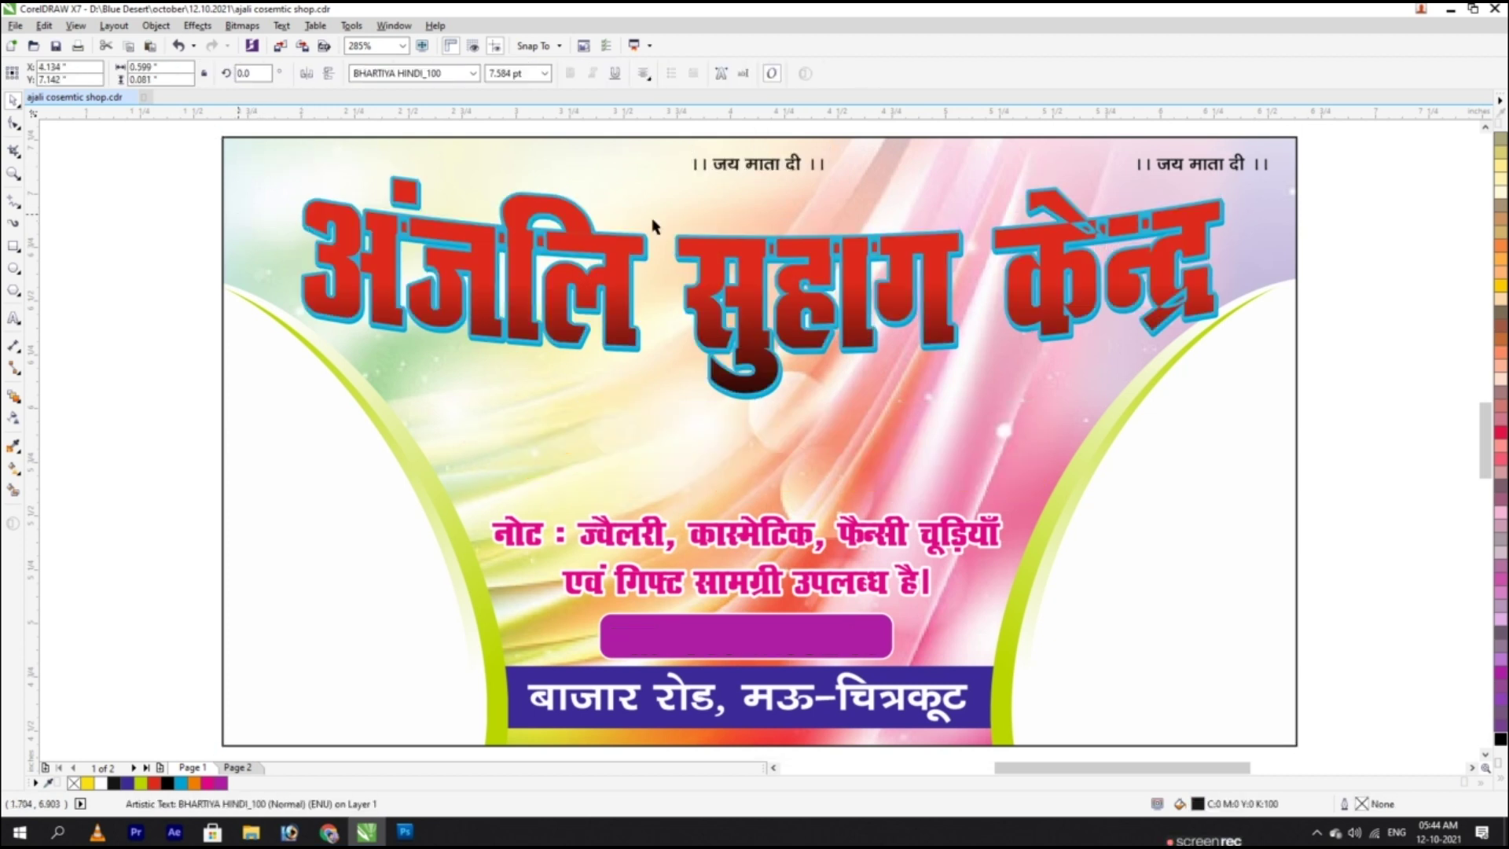
left_click(1235, 169)
key("Delete")
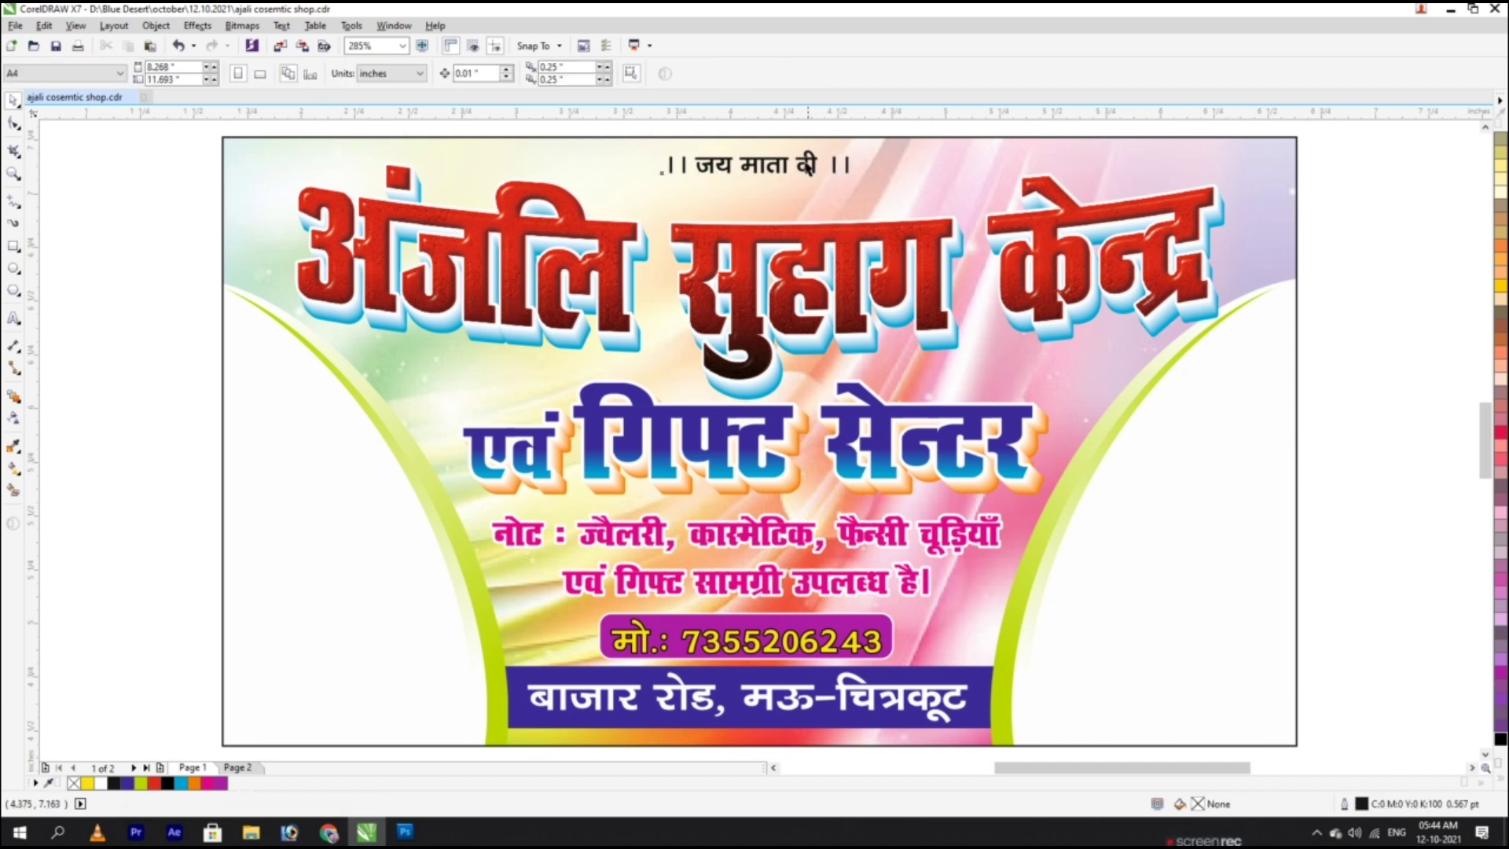
Step: Add a 1.2 pt outline to the जय माता दी line above the headline
left_click(813, 166)
left_click(814, 166)
left_click(827, 166)
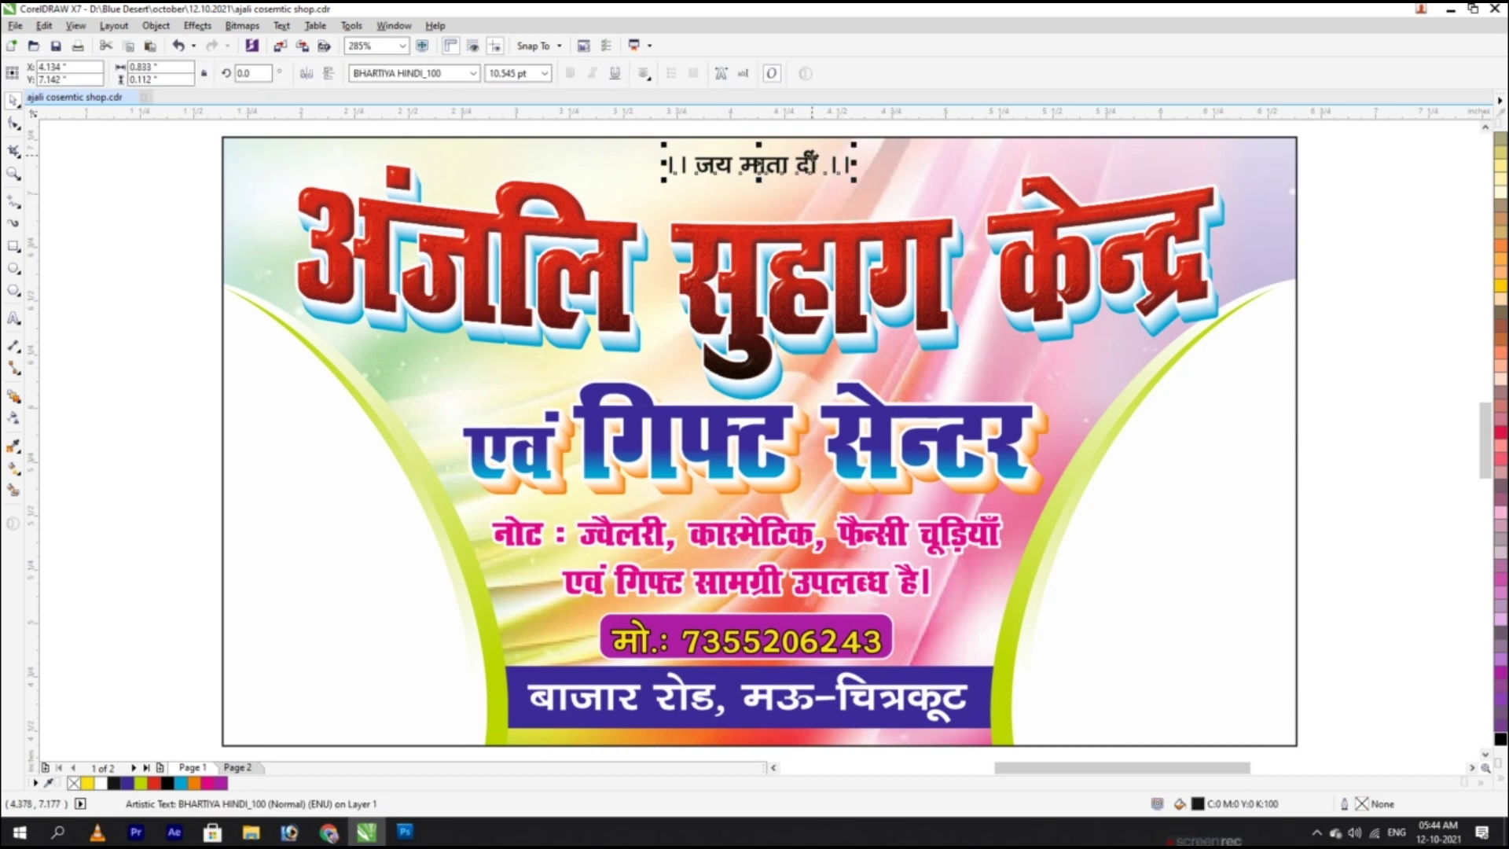
left_click_drag(804, 148, 808, 160)
key("F12")
type("1")
key("Return")
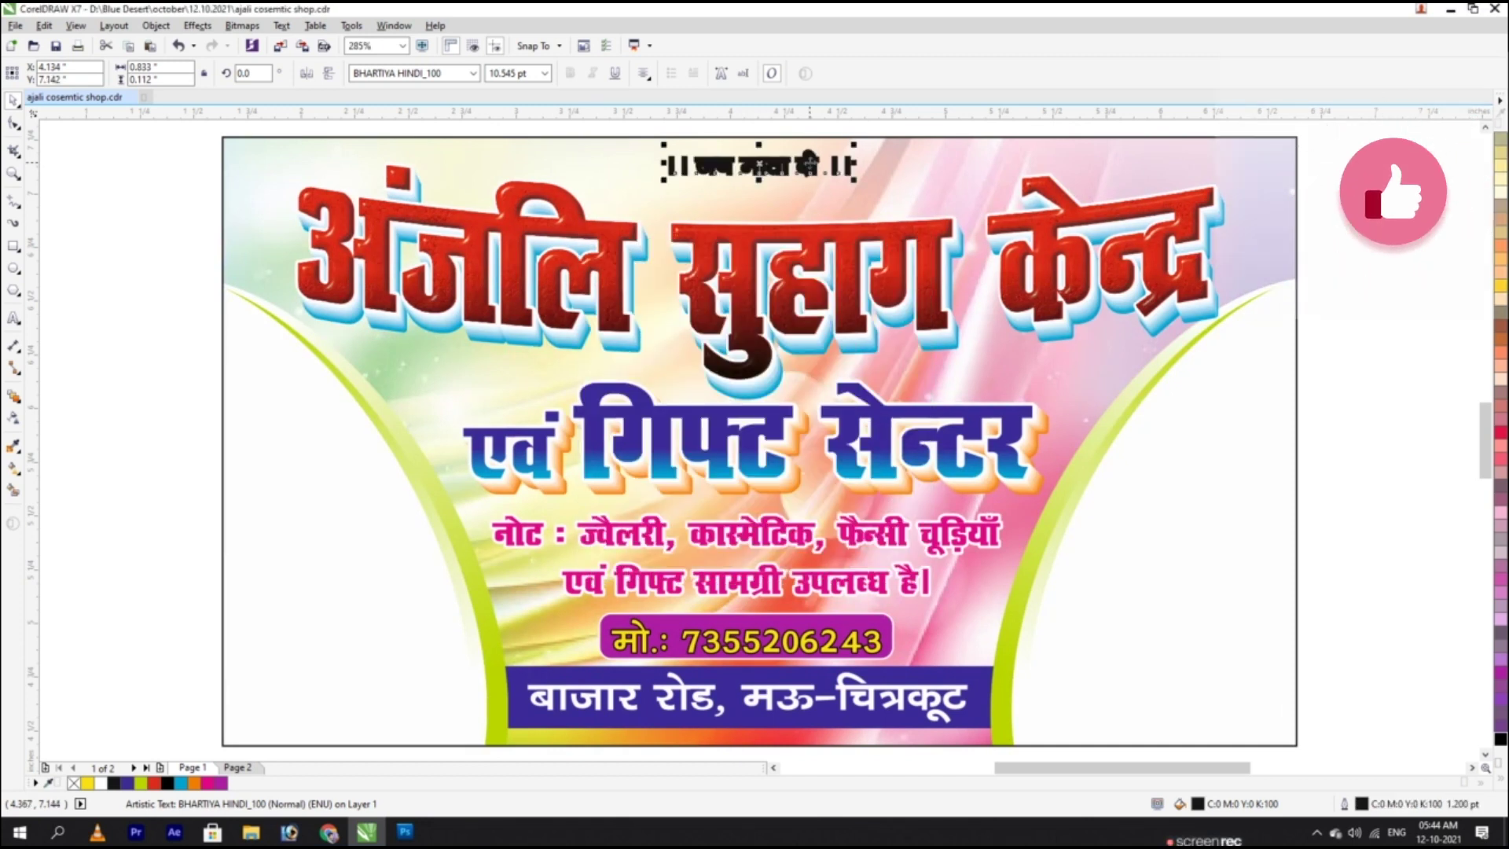
Step: Set the जय माता दी outline to rounded corners, placed behind the fill and scaling with the object
key("F12")
left_click(704, 422)
left_click(766, 509)
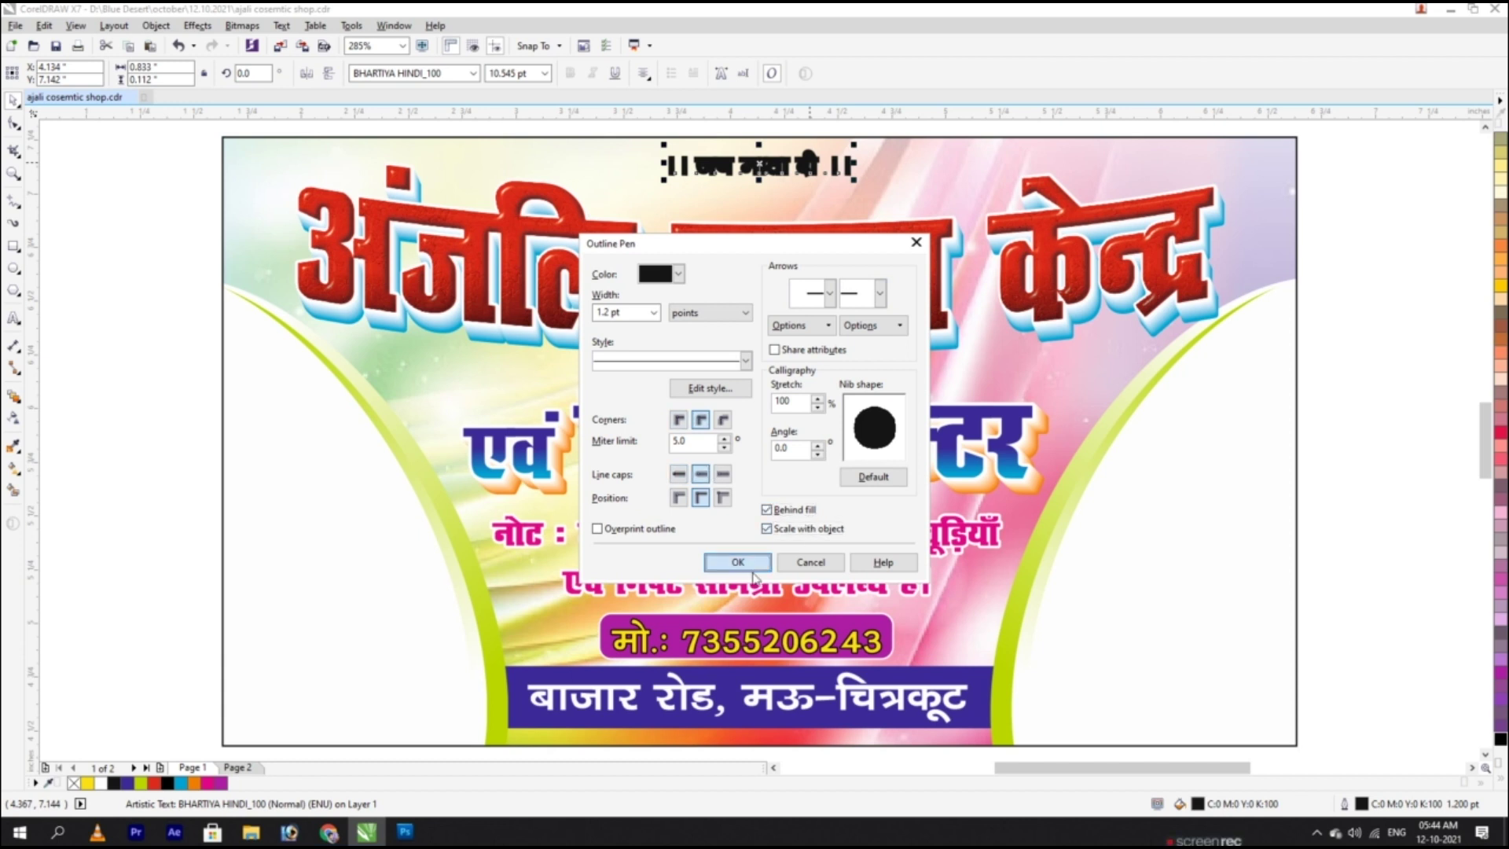
left_click(737, 562)
left_click(800, 500)
left_click(1358, 209)
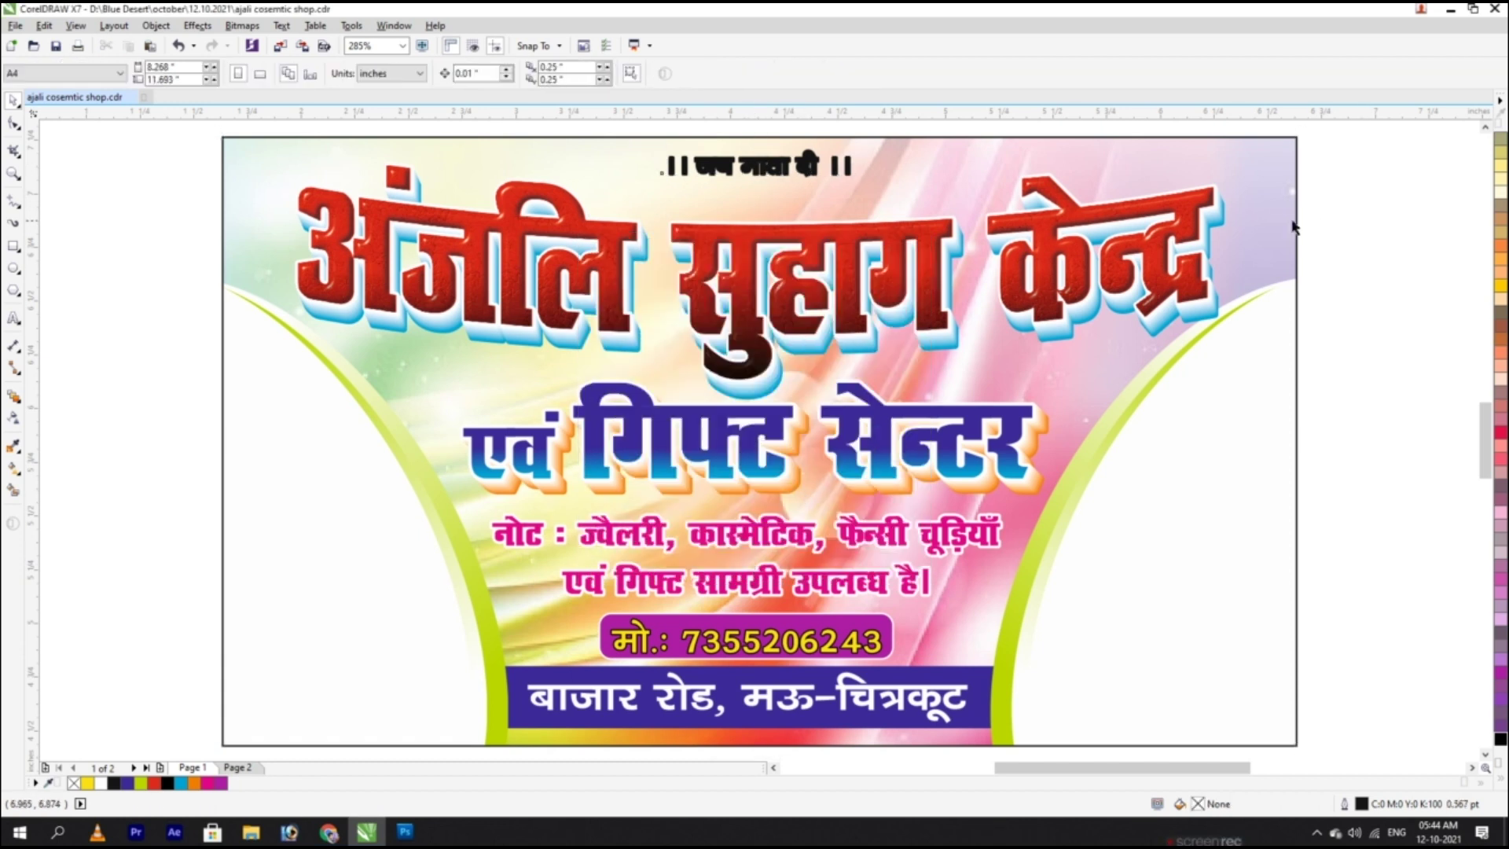
Step: Recolour the जय माता दी line with a blue fill (C100 M100) and a white outline
scroll(1293, 226, "up", 1)
left_click(809, 174)
key("F12")
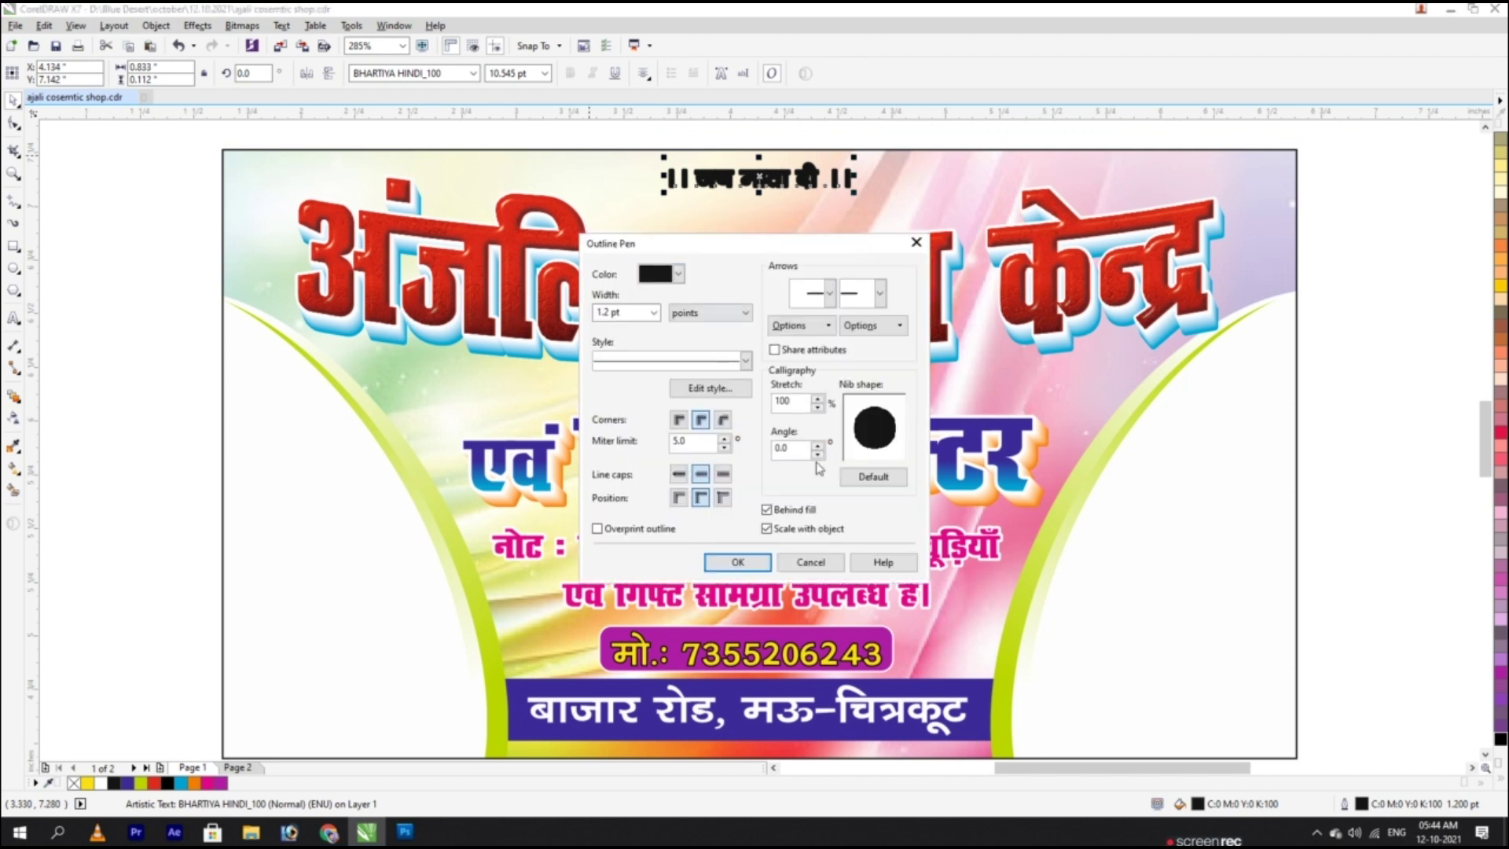
left_click(737, 562)
left_click(1503, 783)
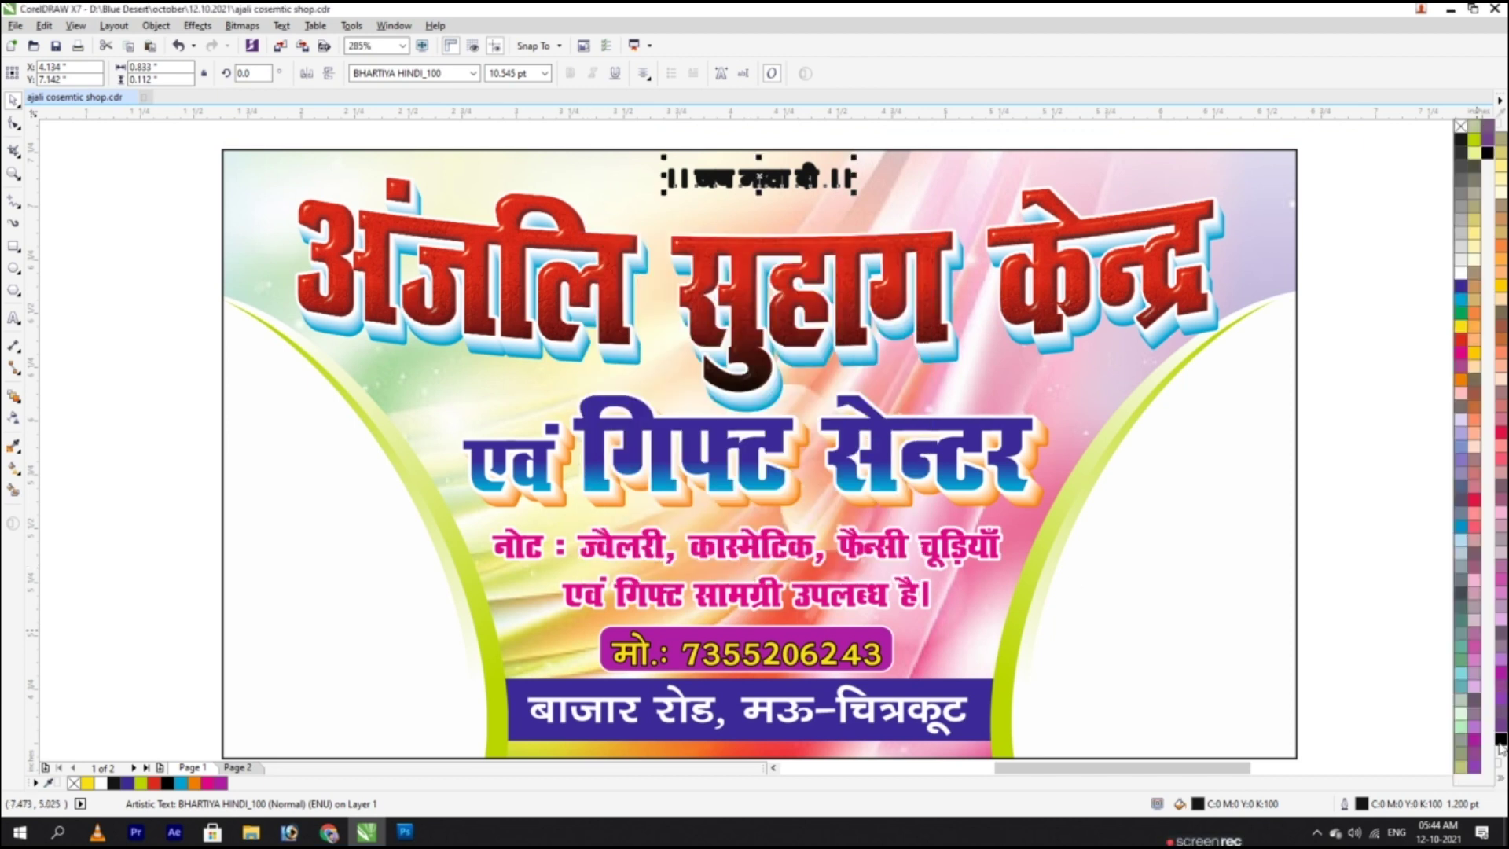
left_click(1461, 282)
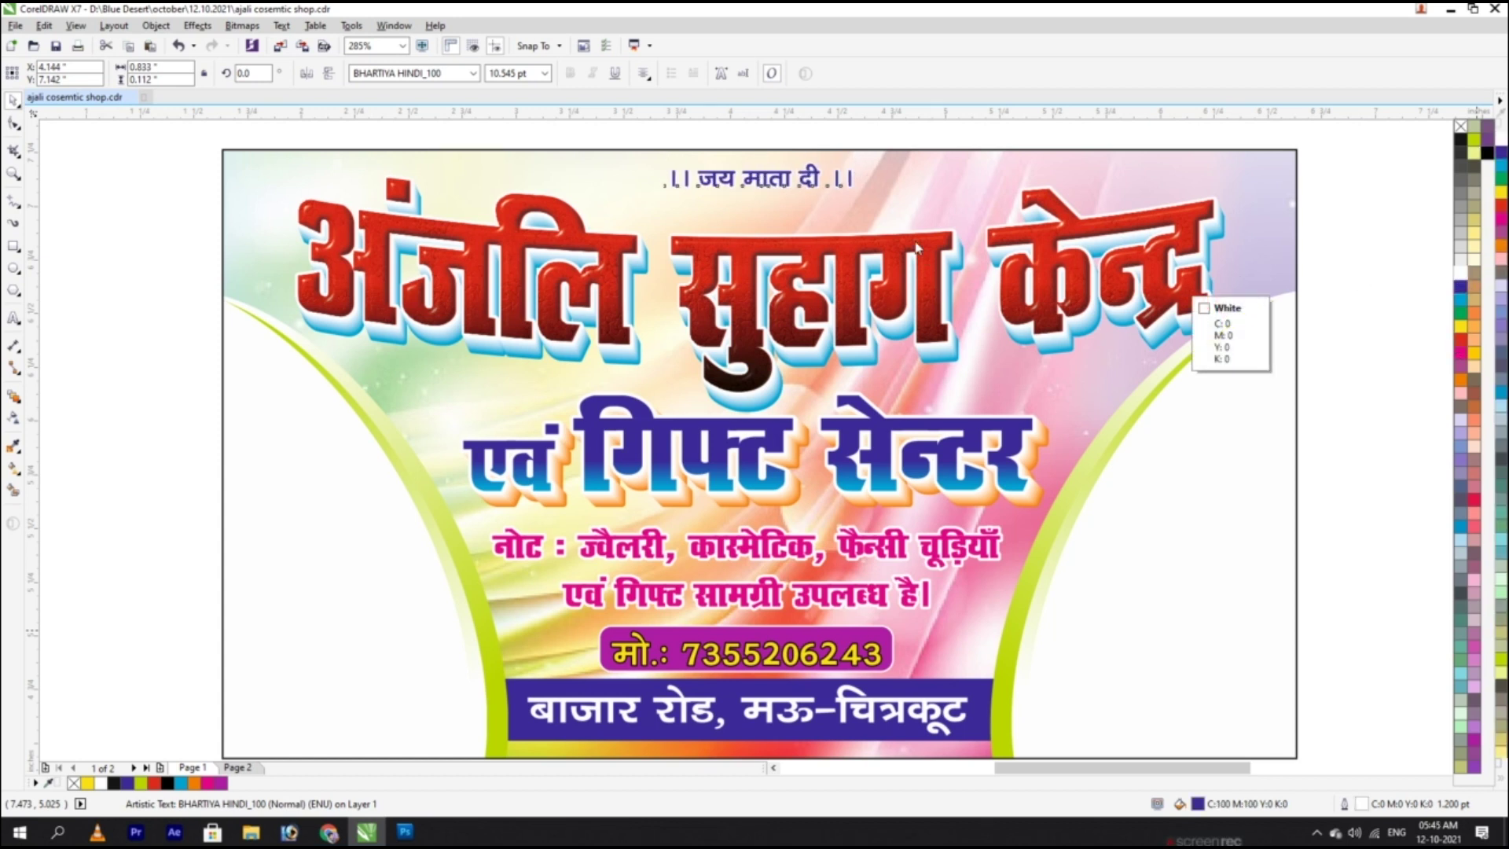
Step: Enlarge the जय माता दी line and nudge it down closer to the main headline
left_click_drag(860, 198, 874, 203)
key("Down")
key("Down")
key("Down")
key("Down")
key("Down")
key("Down")
key("Down")
key("Down")
key("Down")
left_click_drag(874, 195, 886, 194)
key("Up")
key("Up")
key("Up")
left_click(1407, 288)
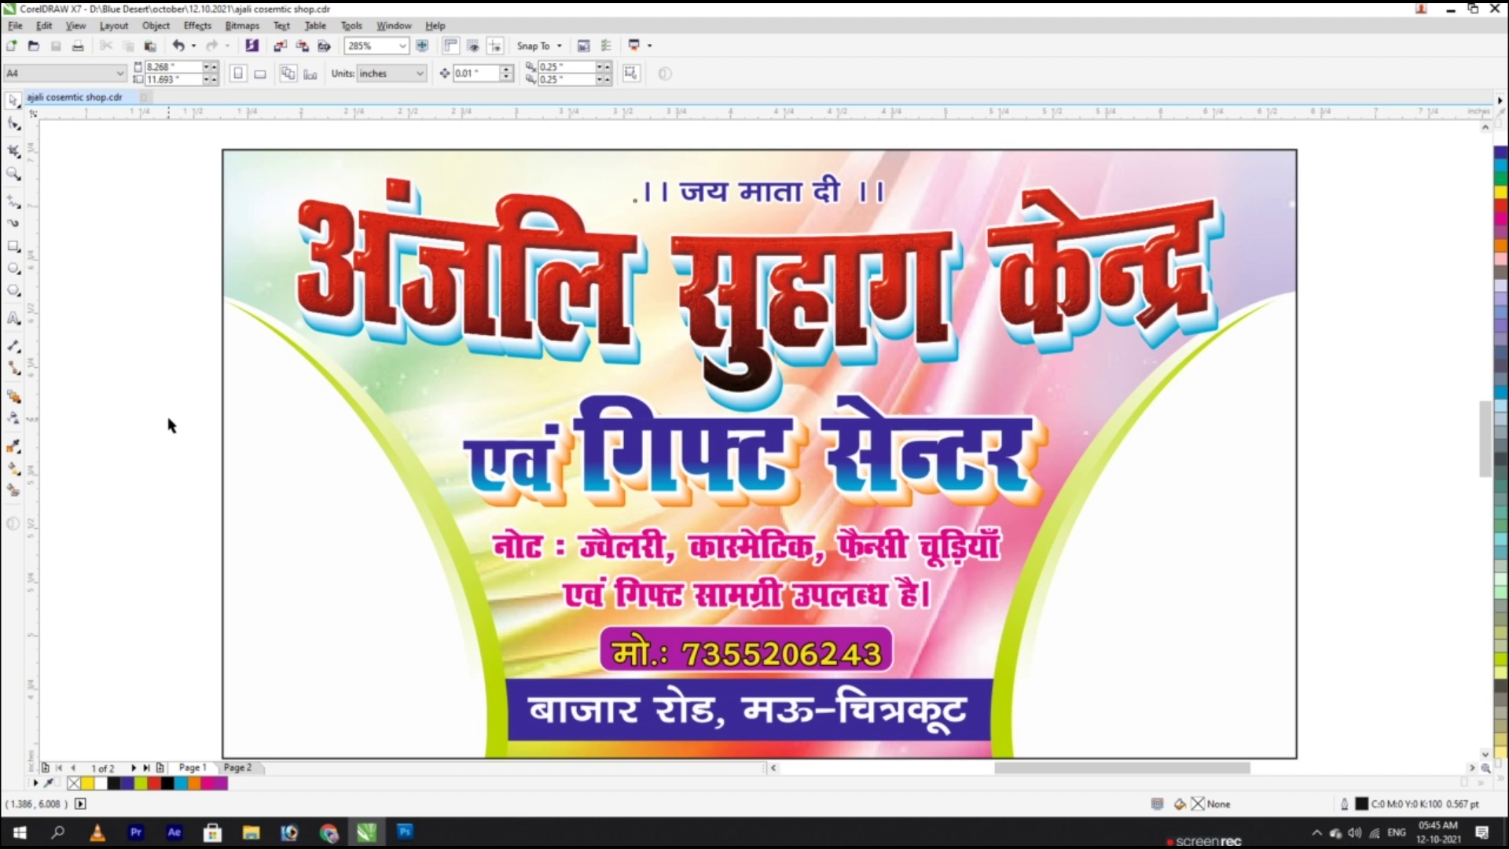
Step: Set the banner's background rectangle outline to 1 pt and colour it orange
left_click(261, 228)
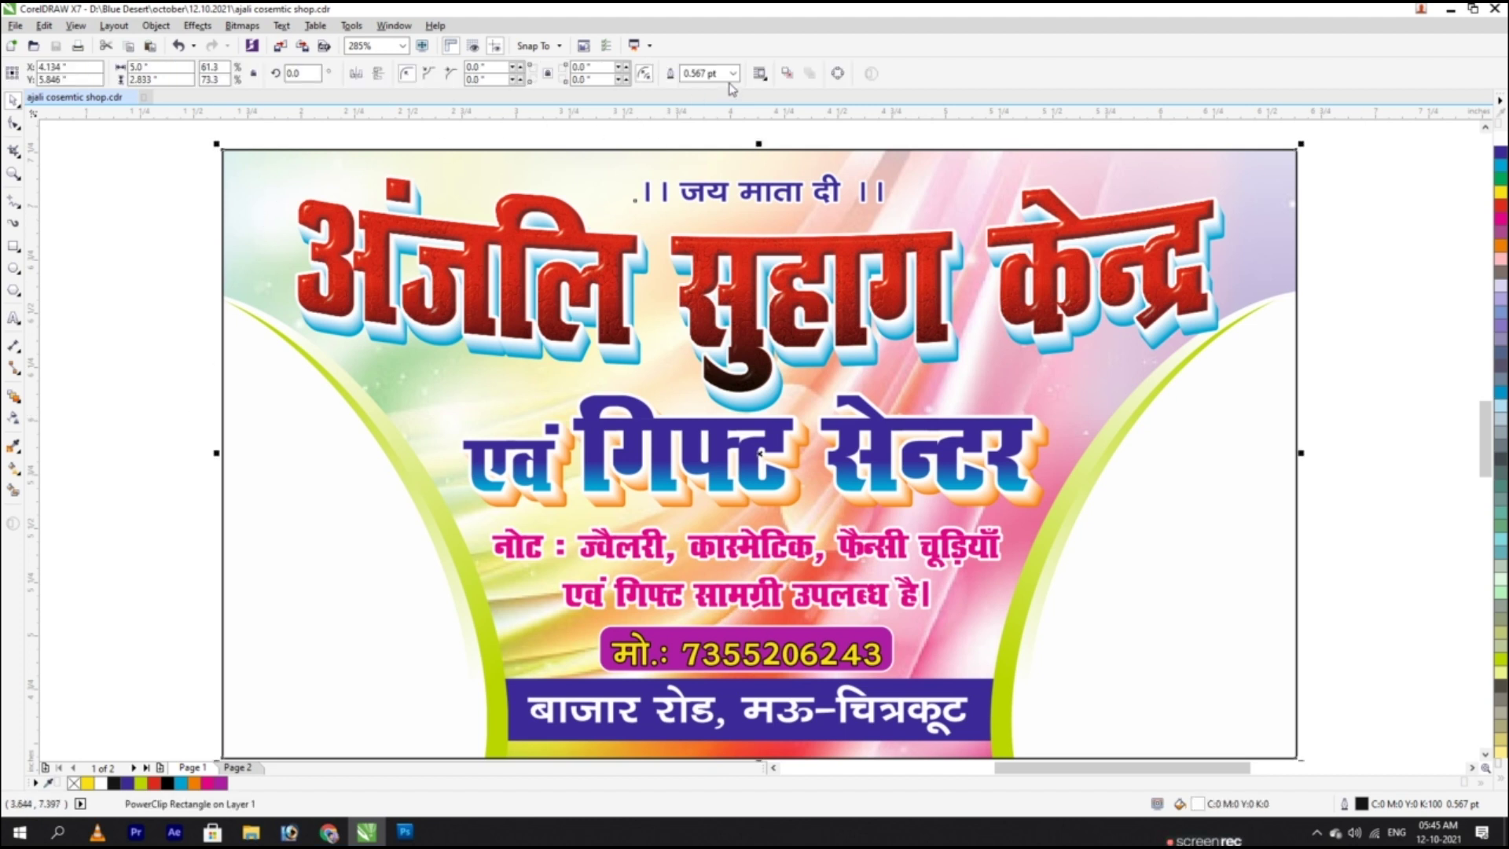
type("1.")
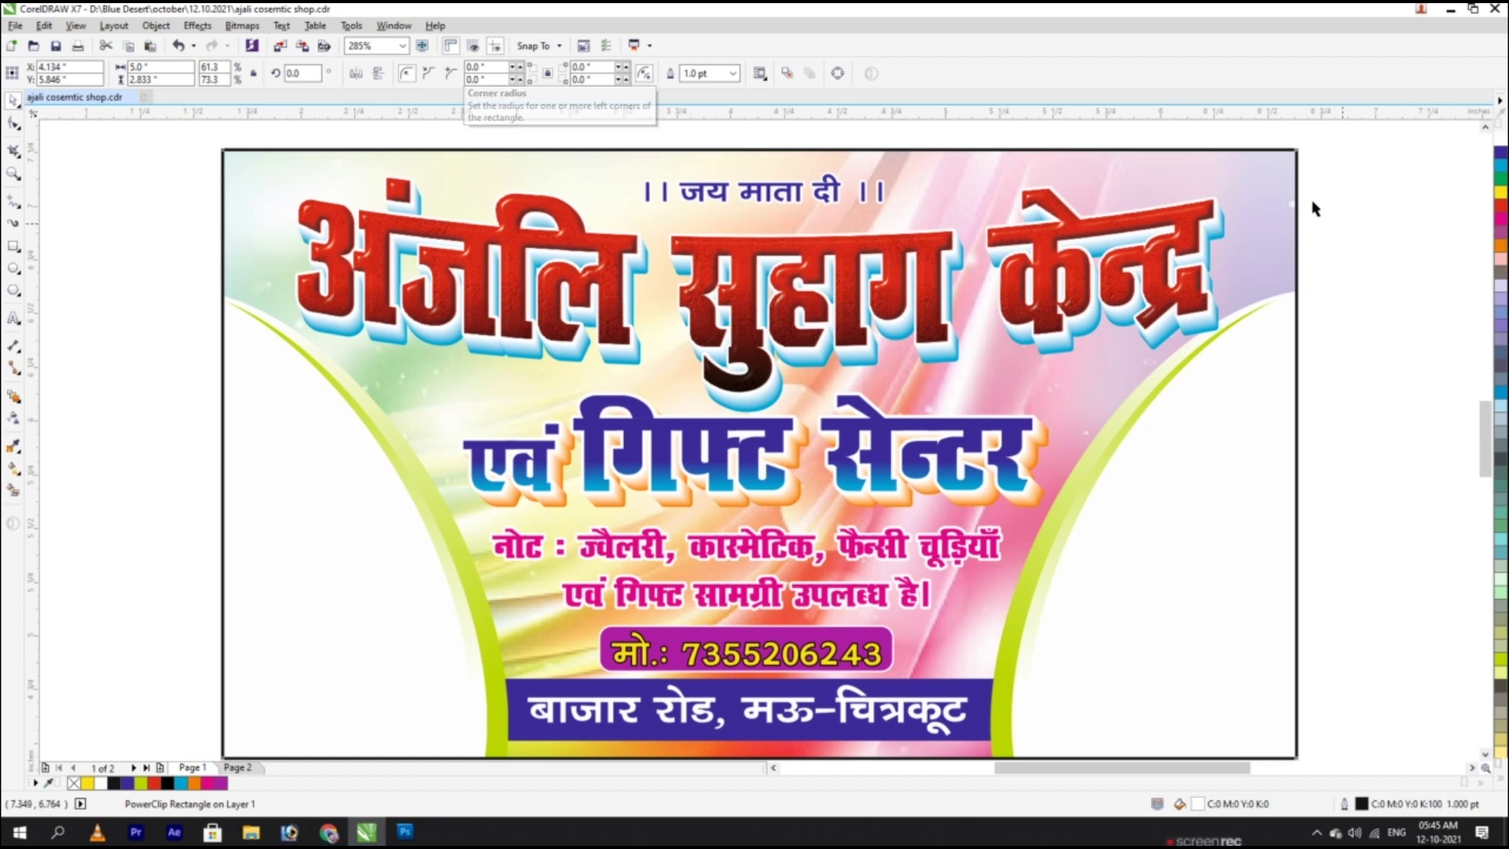
right_click(1502, 247)
Step: Switch to Chrome, search for cosmetic items png and pick cosmetics pictures for the banner
left_click(329, 832)
type("costmeti items")
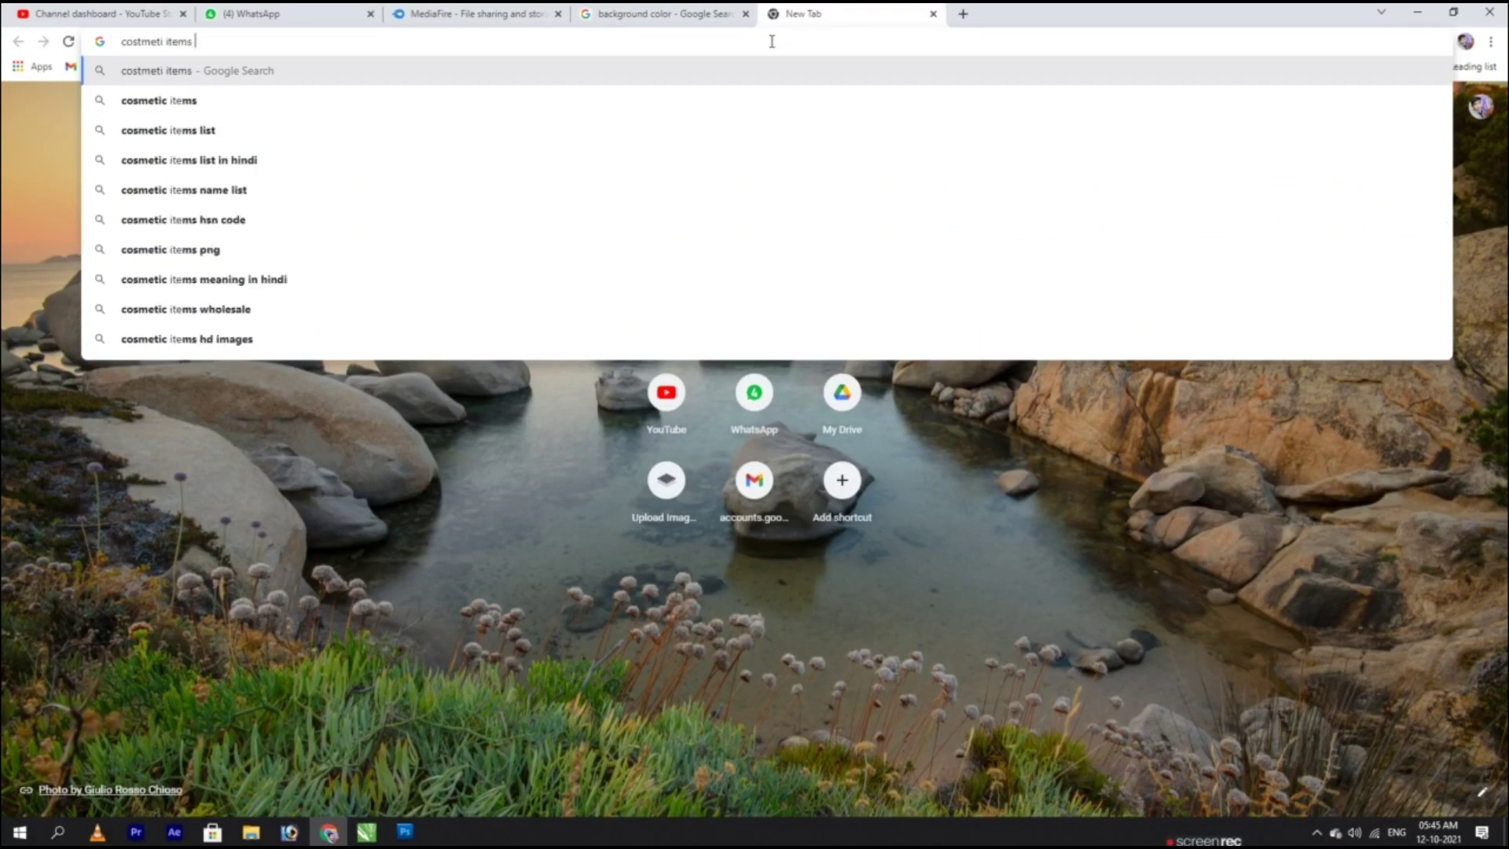
left_click(171, 249)
left_click(294, 469)
right_click(1187, 363)
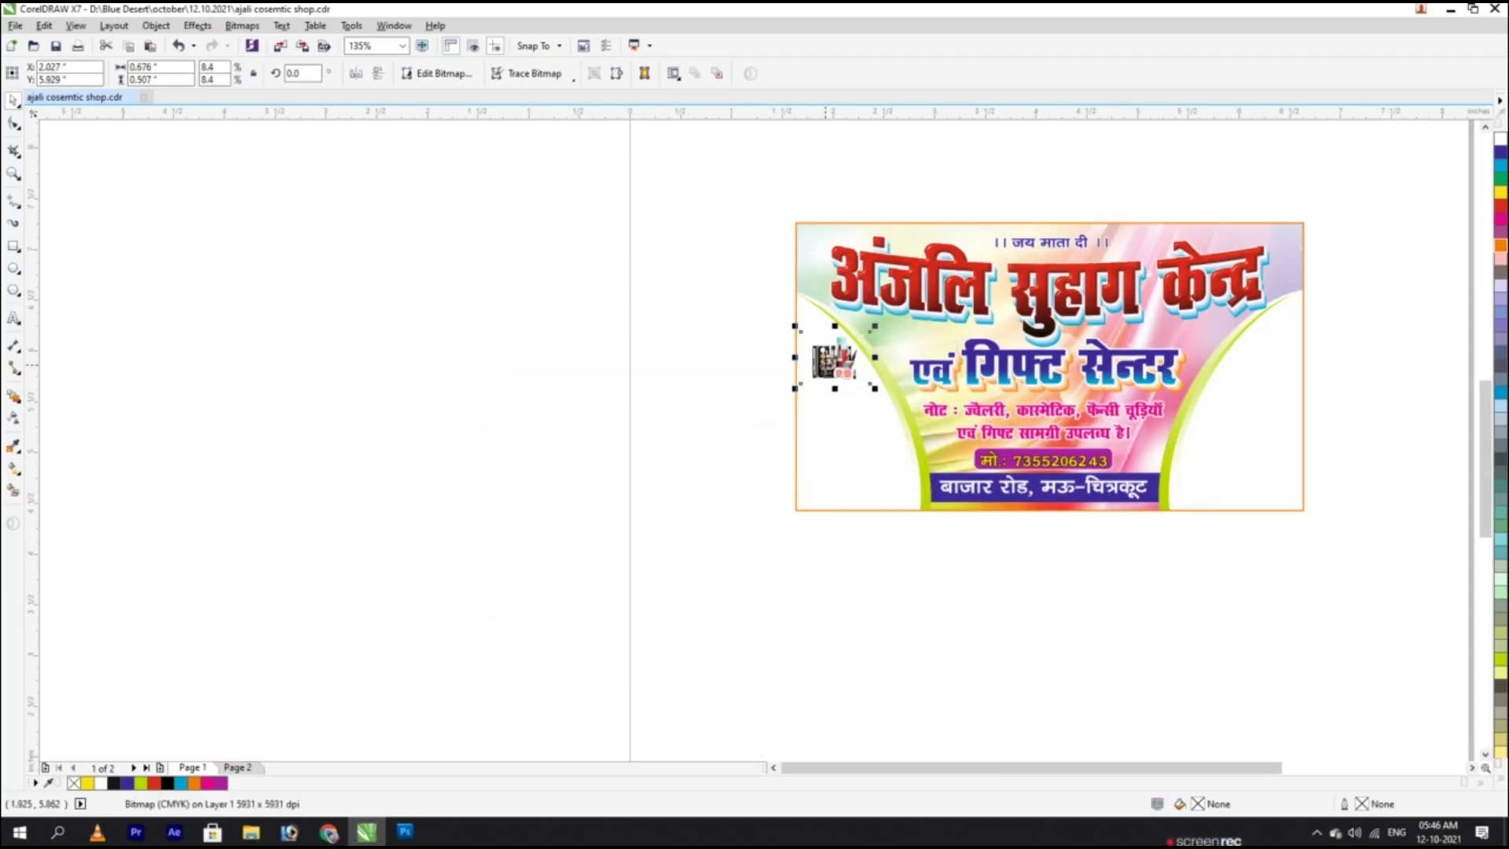
scroll(903, 319, "up", 2)
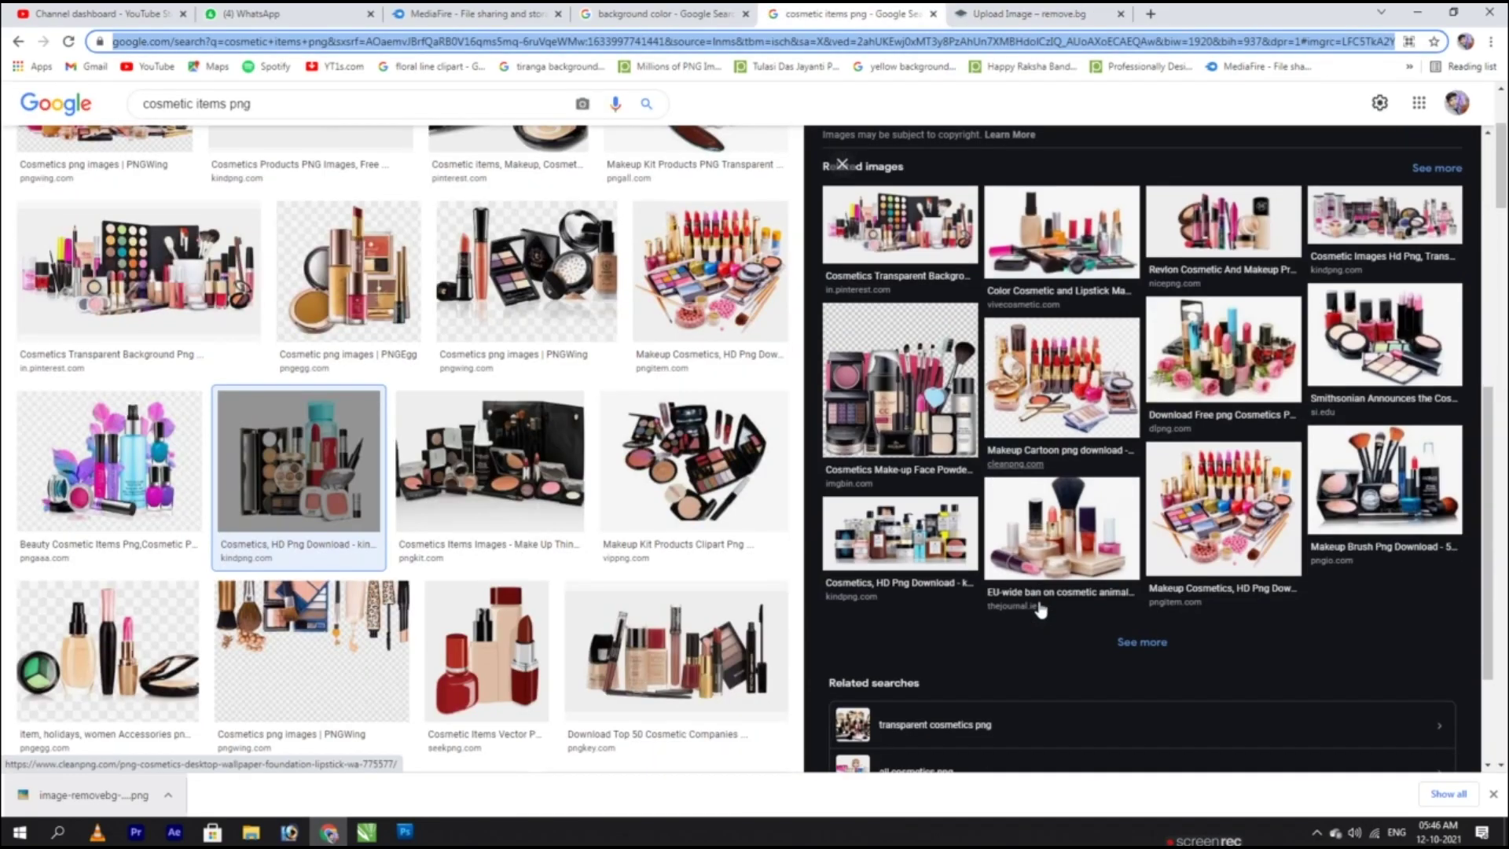
left_click(1044, 610)
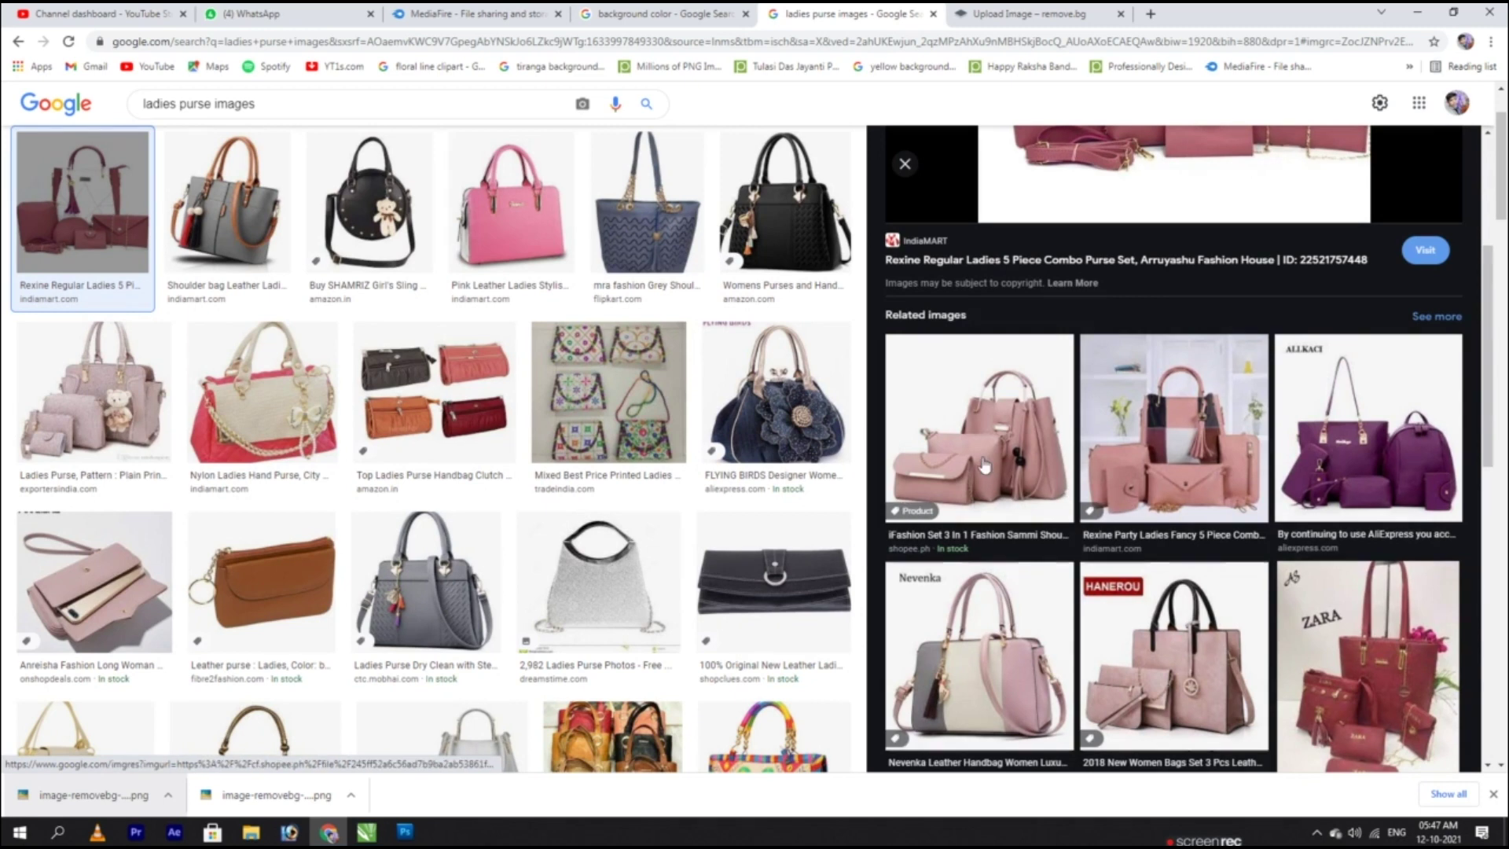
Step: Open the pink three-piece handbag set picture and run a search for shrangardan image
left_click(985, 465)
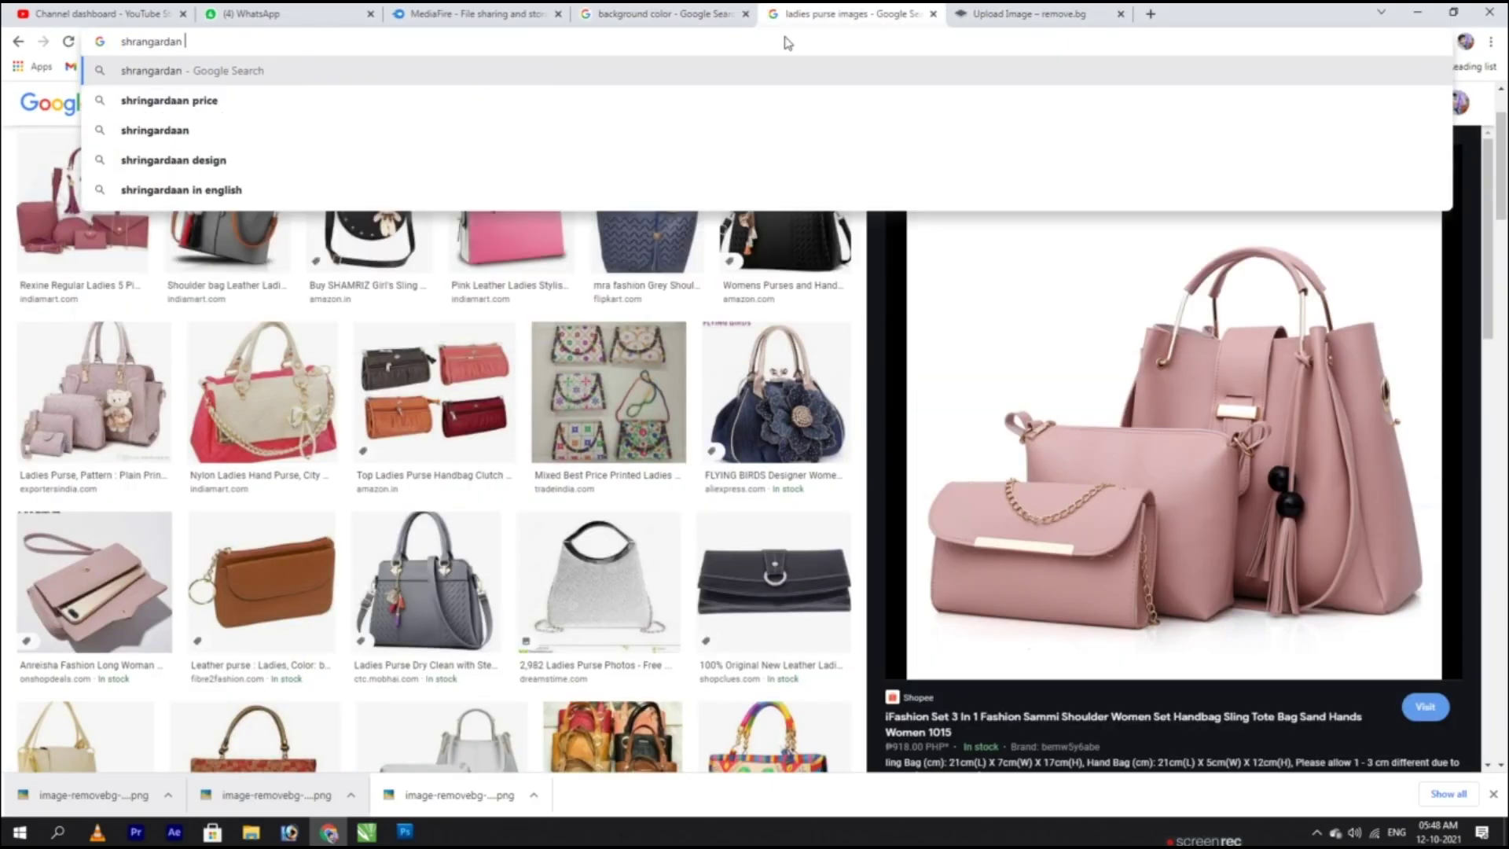
type("image")
key("Return")
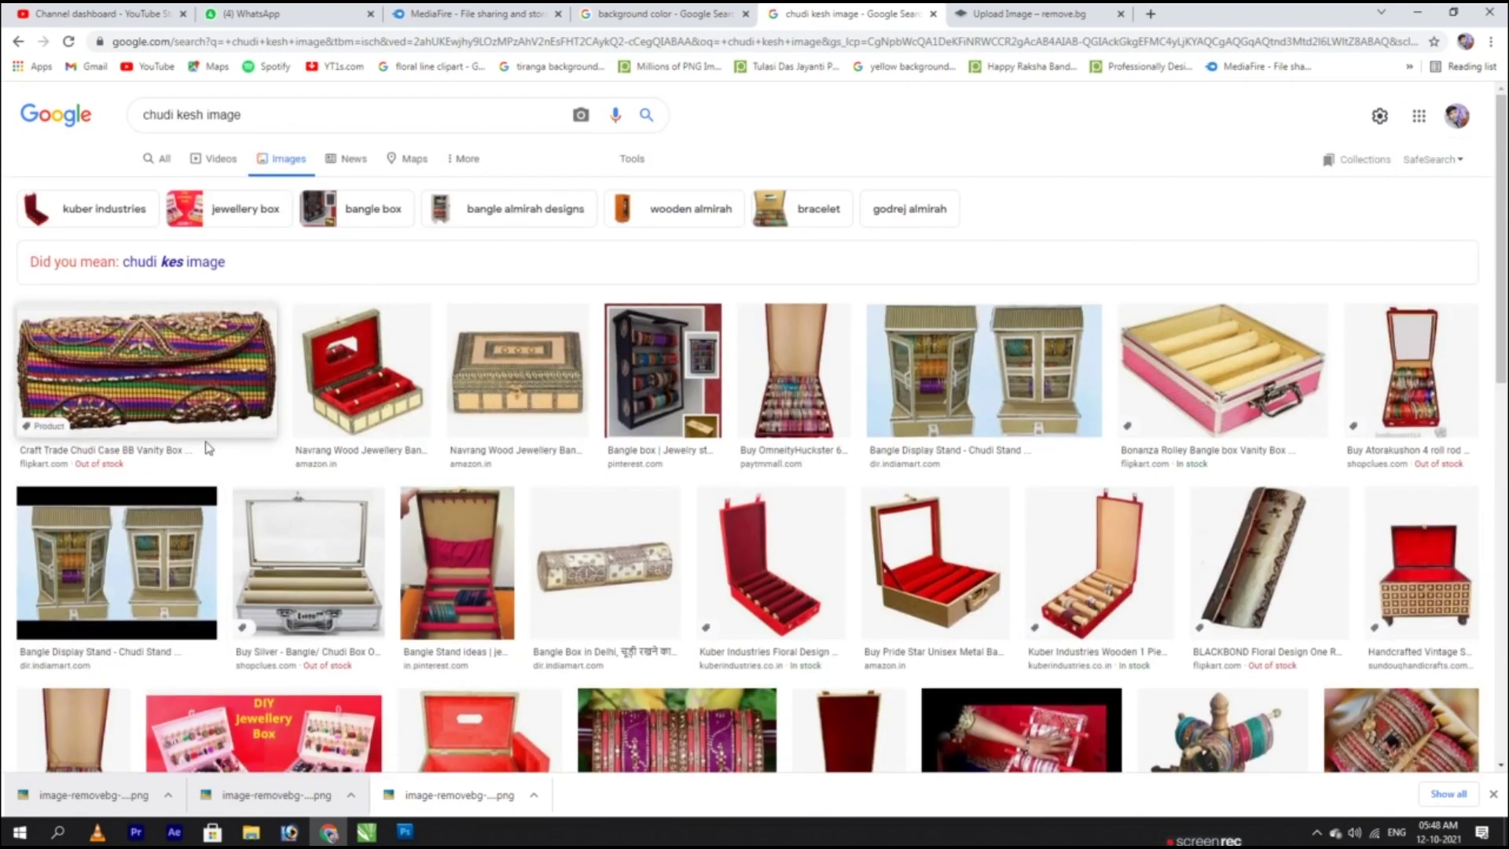
Step: Open the red-lined bangle box picture from the chudi kesh image results and browse the related images
left_click(935, 562)
scroll(1172, 448, "down", 5)
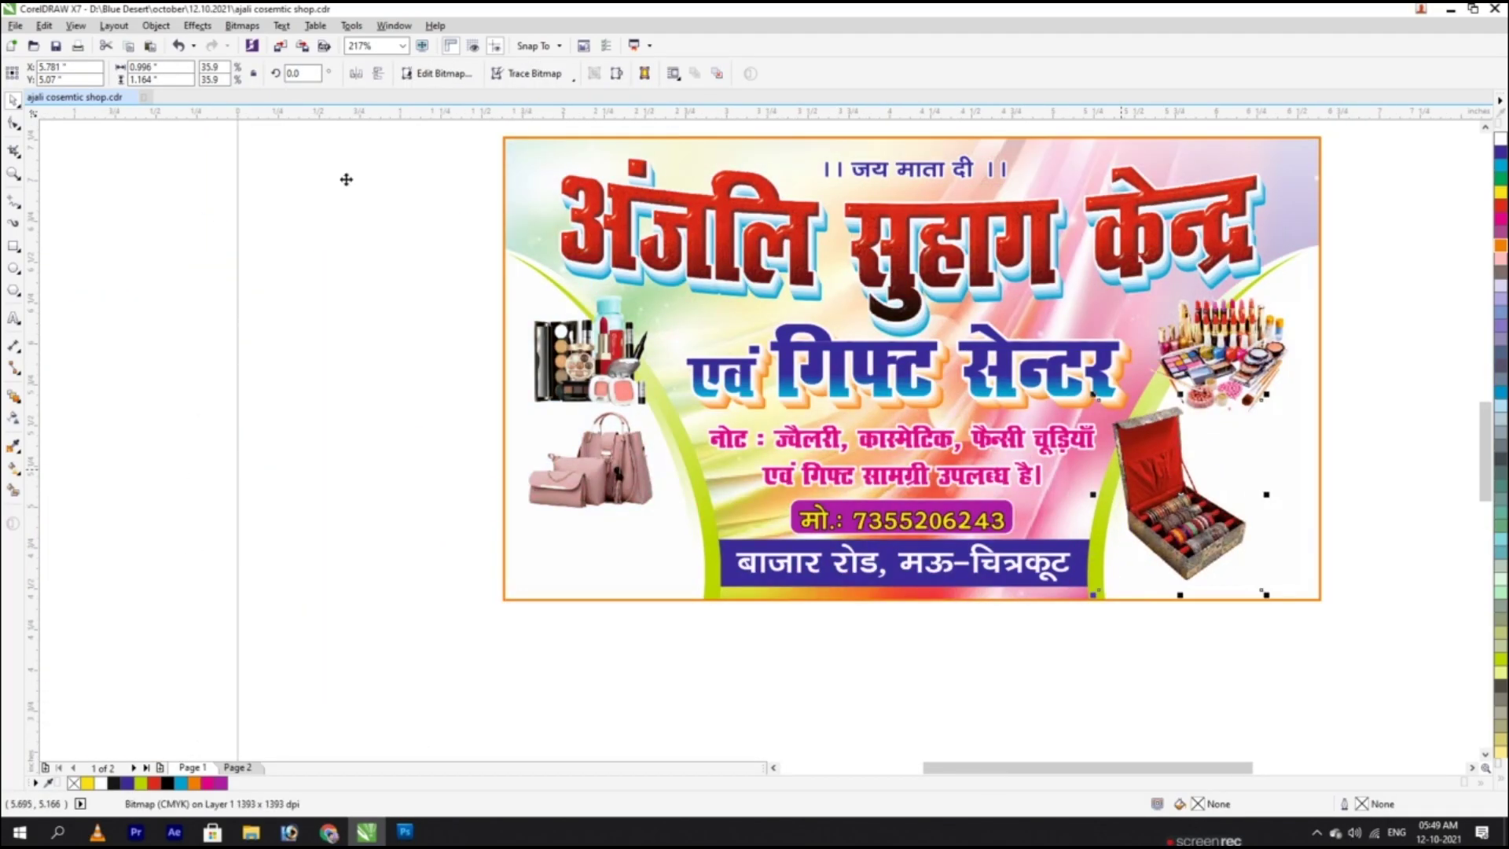
Step: Open the banner's PowerClip contents for editing and select the left white curved shape
left_click(1280, 563)
left_click(1281, 563, "ctrl")
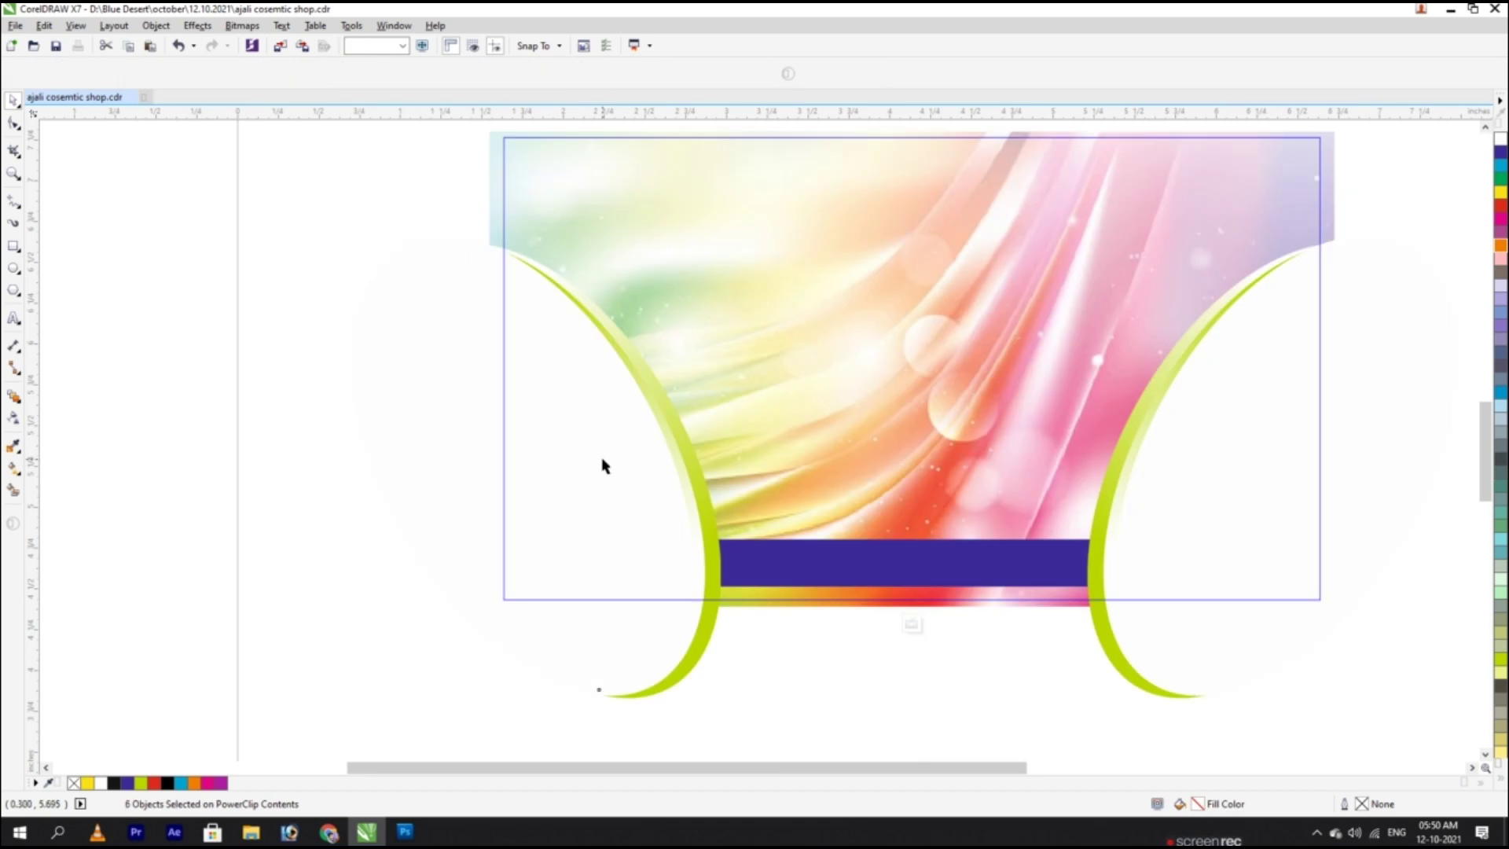
left_click(603, 464)
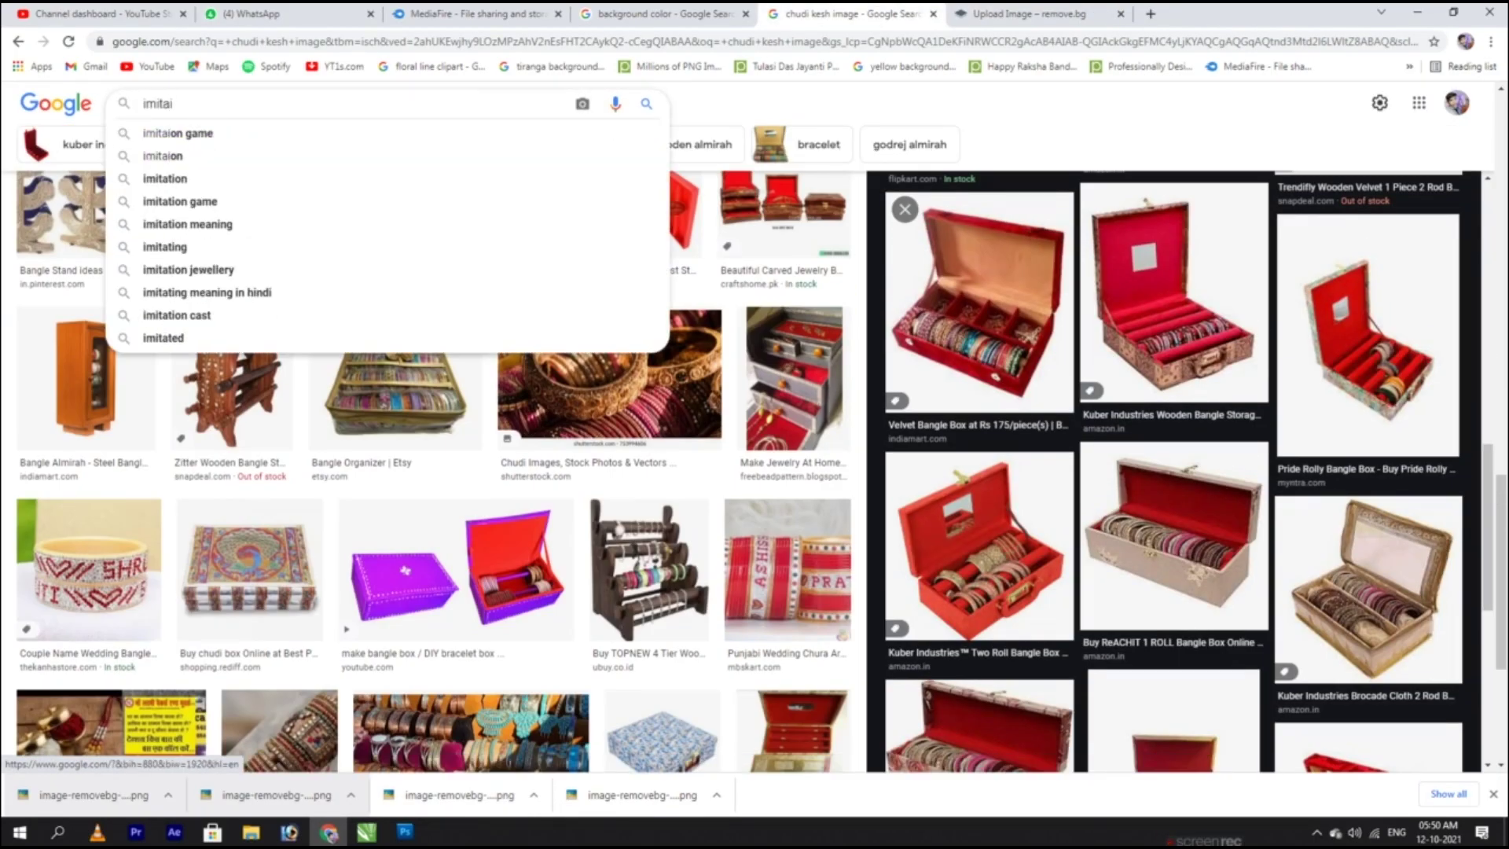
Step: Search for imitation jewellery png images, open the first necklace set picture and choose the long gold necklace set from its related images
key("Return")
left_click(185, 114)
type("t")
left_click(88, 317)
scroll(1089, 444, "down", 3)
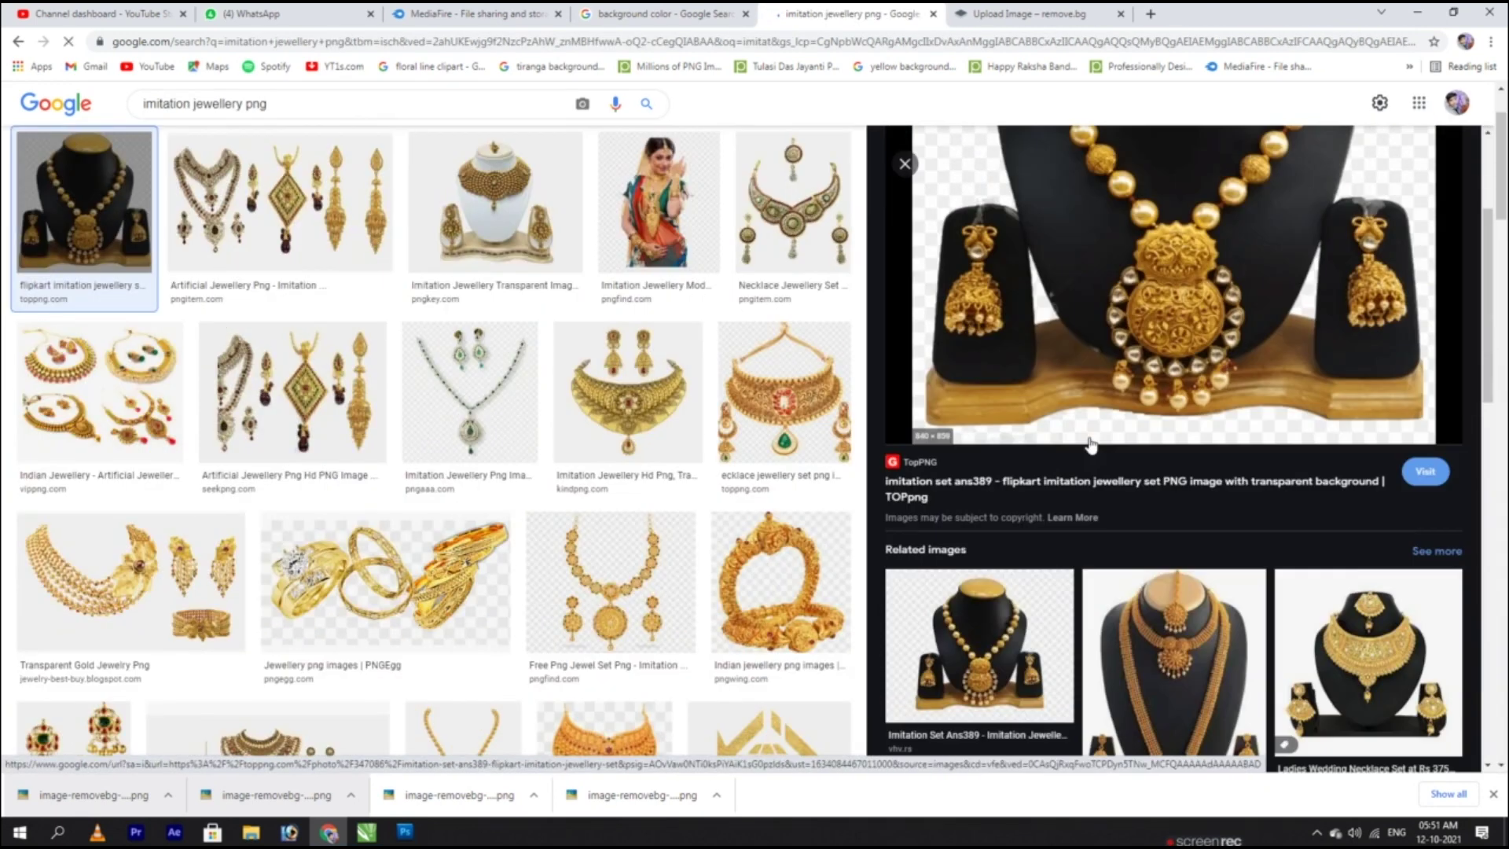
left_click(1145, 674)
Step: Switch to CorelDRAW and fit the necklace set picture beside the handbags in the banner's left panel
left_click_drag(1138, 297, 662, 308)
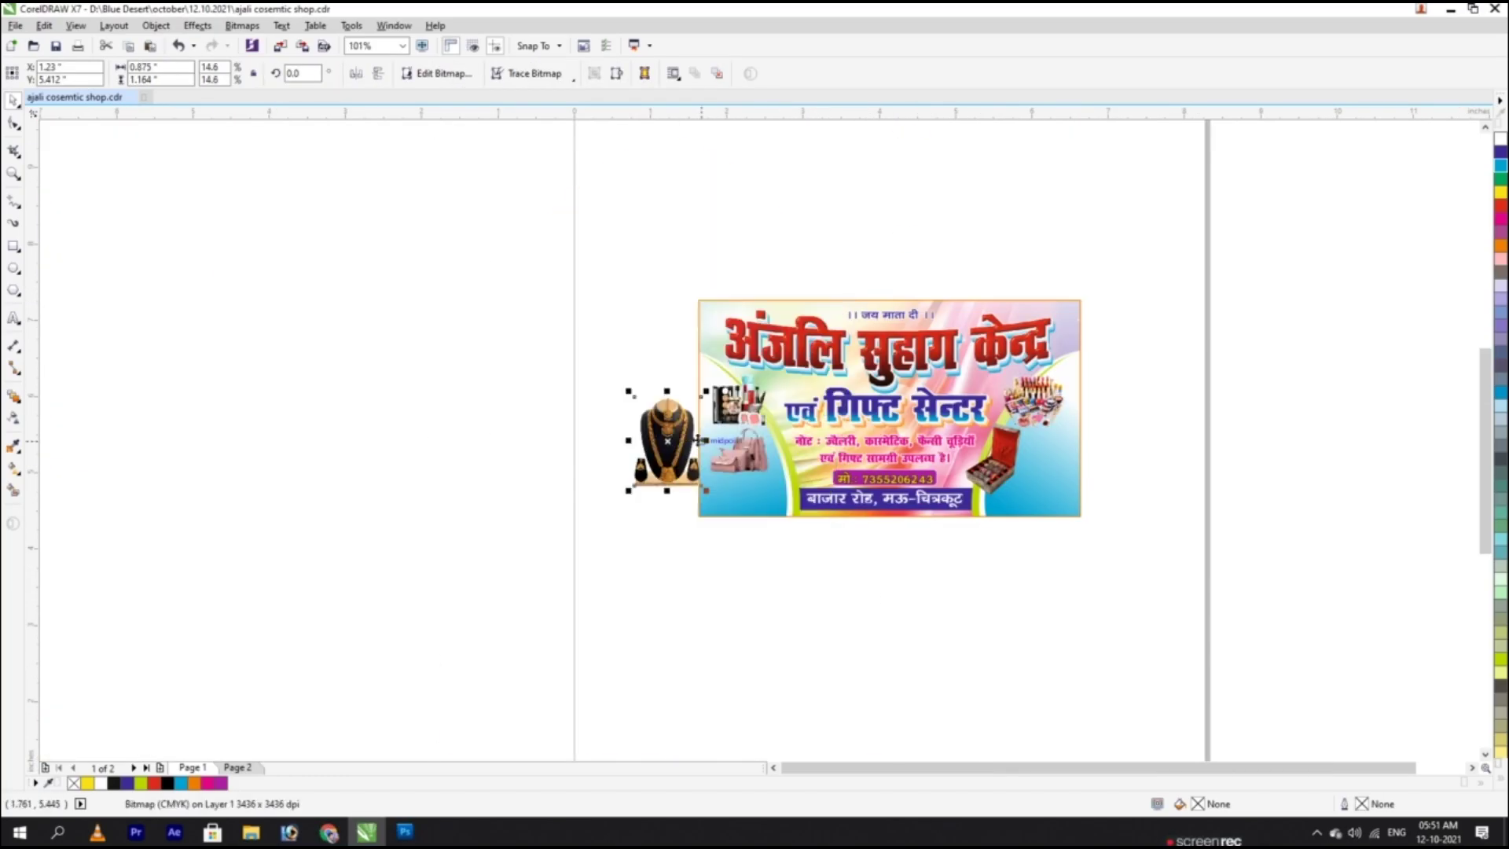
left_click_drag(698, 440, 790, 476)
scroll(790, 476, "up", 3)
scroll(683, 384, "down", 1)
mouse_move(542, 350)
left_mouse_down()
mouse_move(455, 385)
mouse_move(534, 350)
left_mouse_up()
scroll(479, 314, "up", 1)
left_click_drag(395, 534, 469, 548)
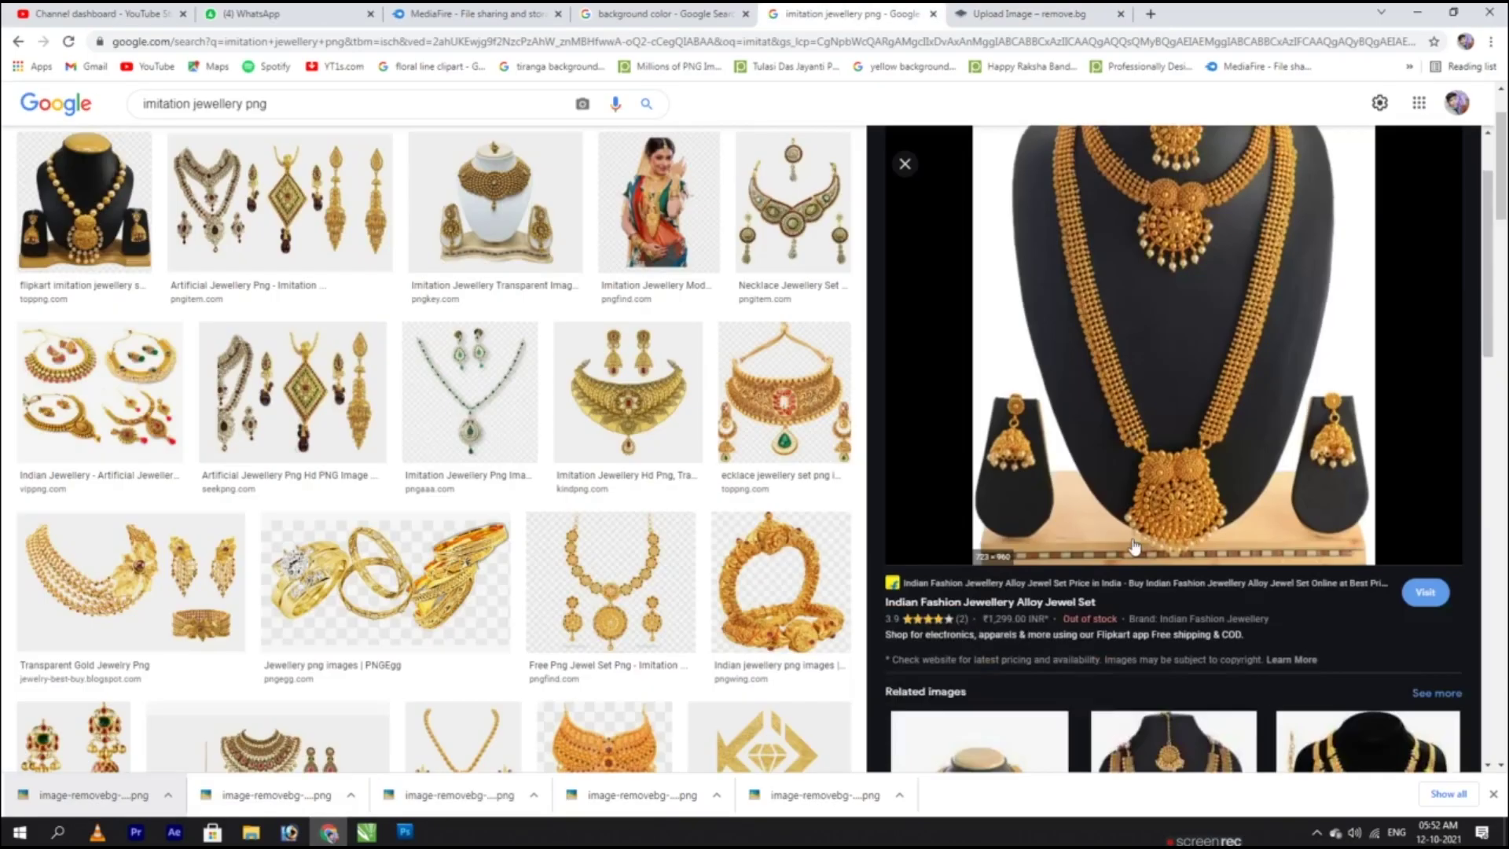
Step: Return to Chrome, browse the imitation jewellery png results and pick a gold jewellery picture for the banner
scroll(1257, 469, "down", 10)
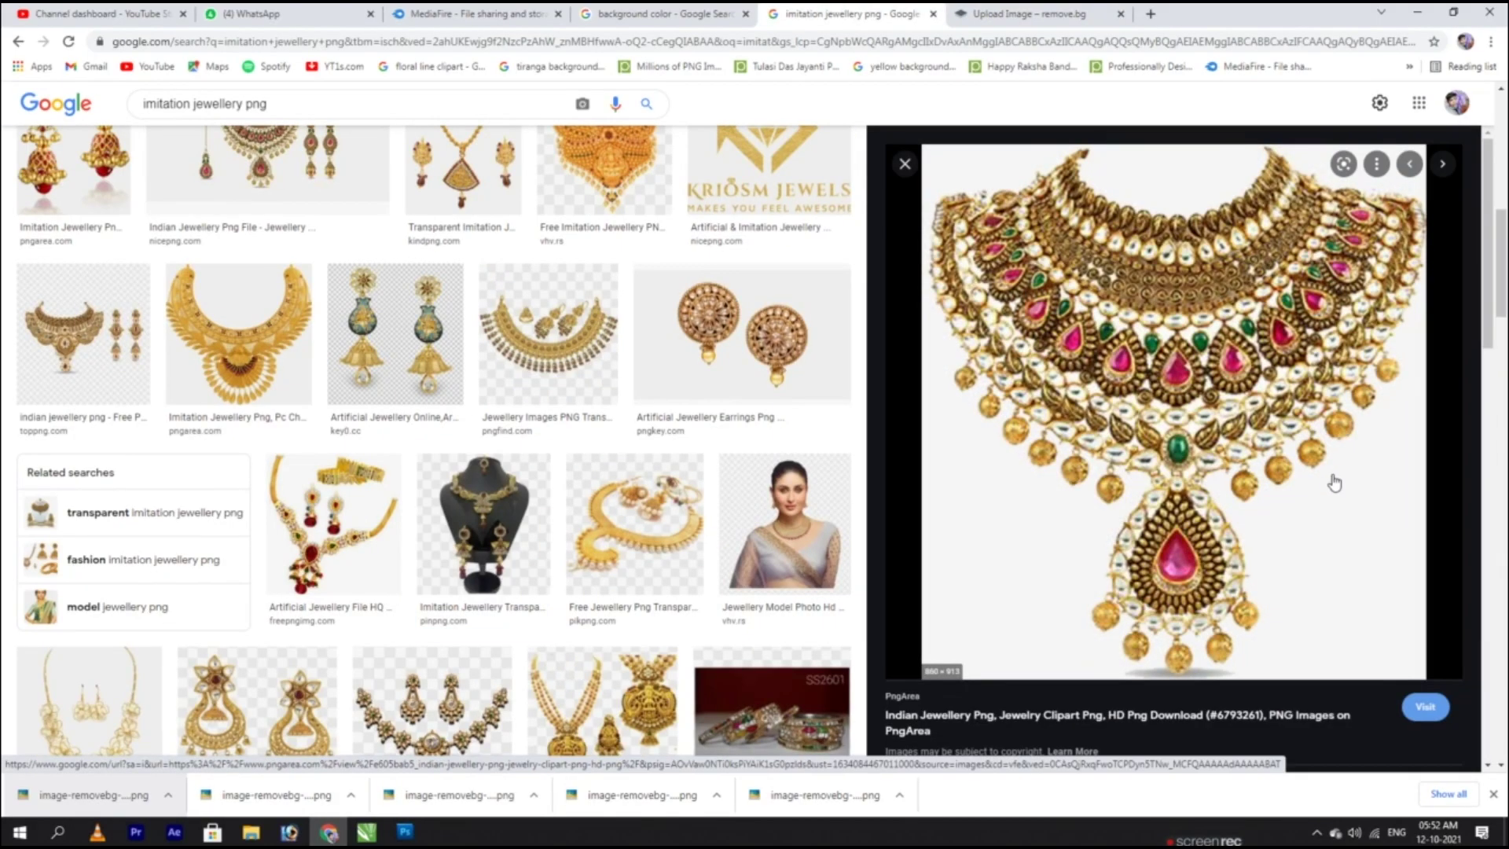
scroll(1334, 481, "down", 10)
scroll(485, 498, "down", 15)
left_click(629, 635)
scroll(1151, 635, "down", 6)
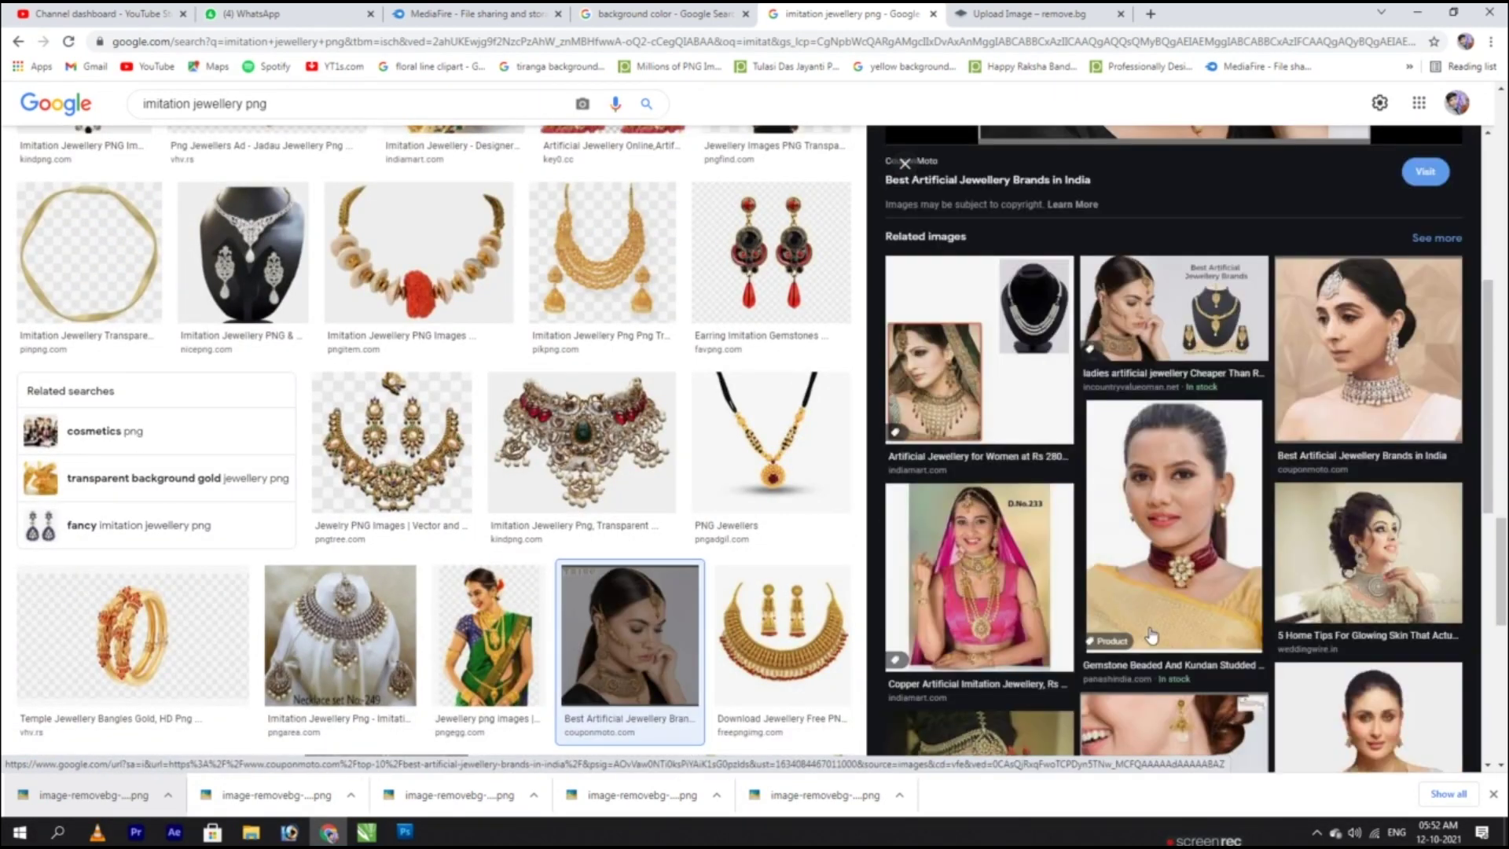
scroll(1150, 635, "down", 5)
scroll(775, 589, "down", 3)
left_click(775, 590)
right_click(1163, 311)
left_click(1213, 464)
Step: Go to the gift image png results and pick the gift boxes picture for the banner
left_click(955, 13)
left_click(904, 14)
right_click(1164, 312)
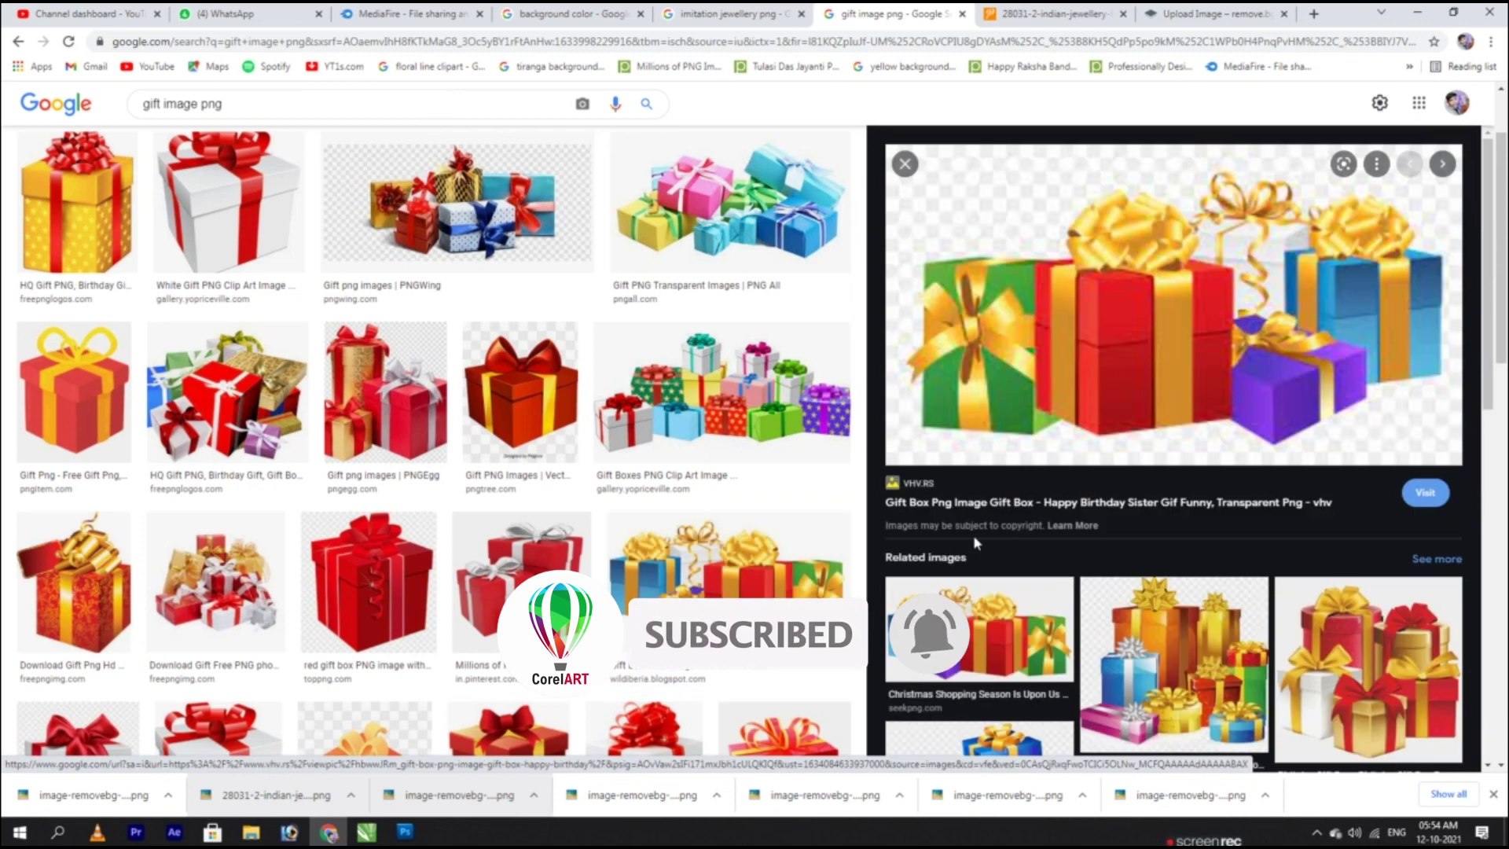
left_click(924, 247)
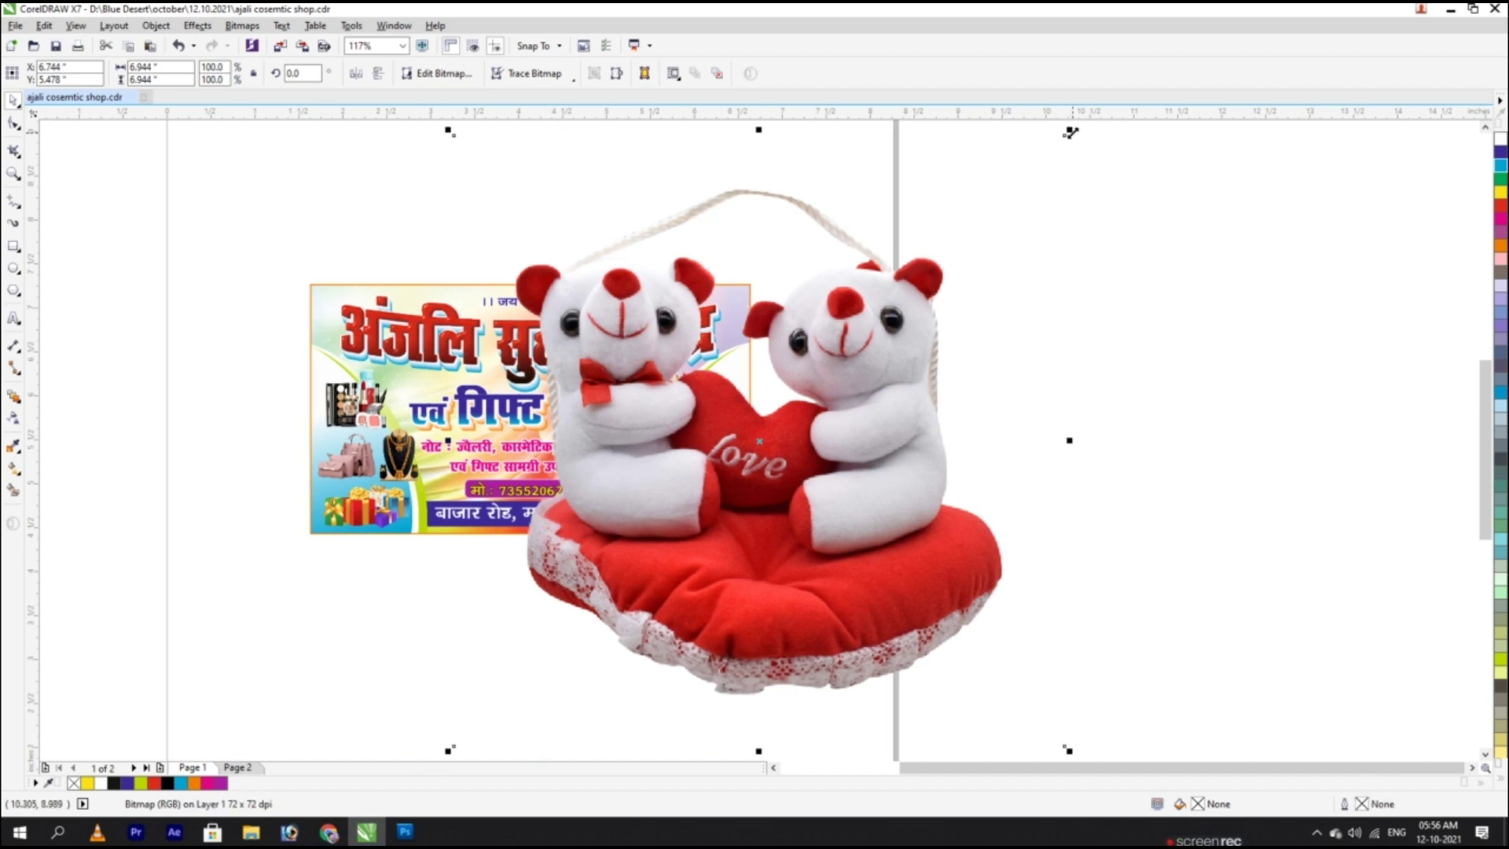
Step: Shrink the teddy bear picture, place it beside the bangle box in the right panel, and nudge the cosmetics picture above it up slightly
left_click_drag(1072, 132, 1057, 375)
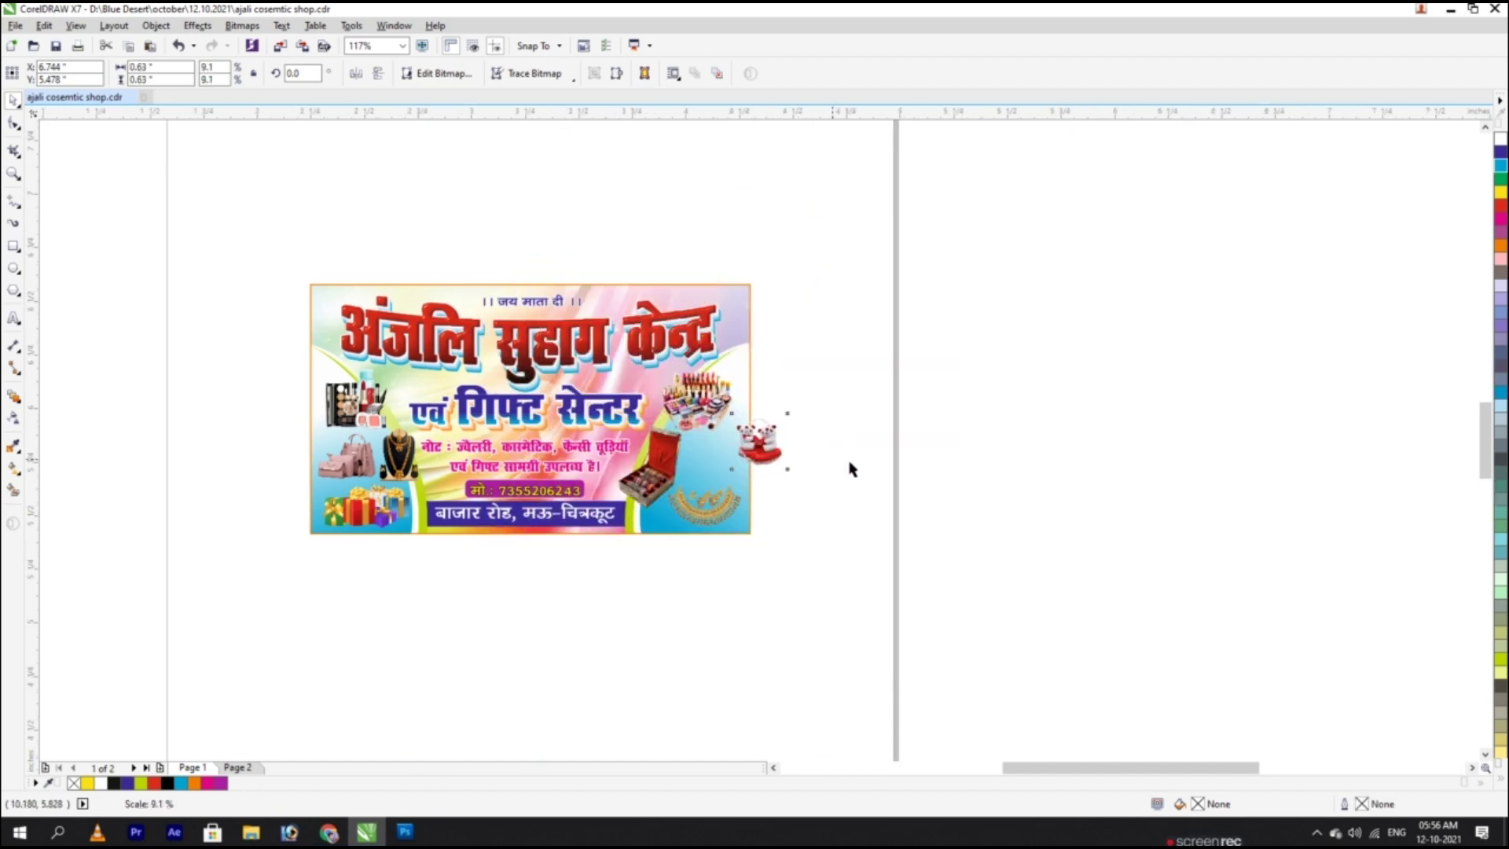
key("F4")
left_click_drag(1305, 487, 1267, 445)
left_click_drag(1176, 524, 1171, 540)
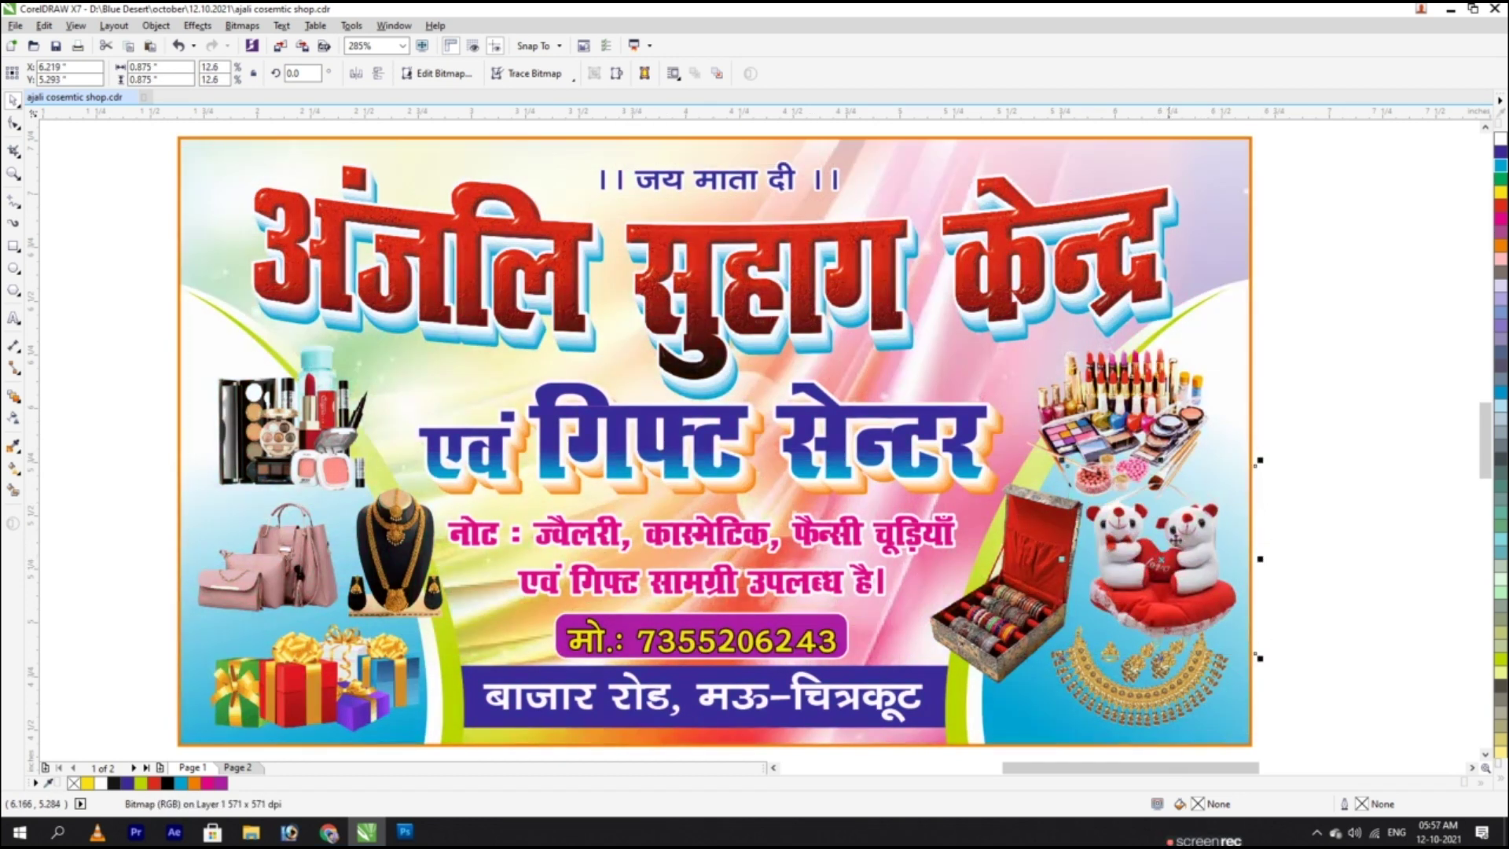
left_click_drag(1260, 462, 1256, 481)
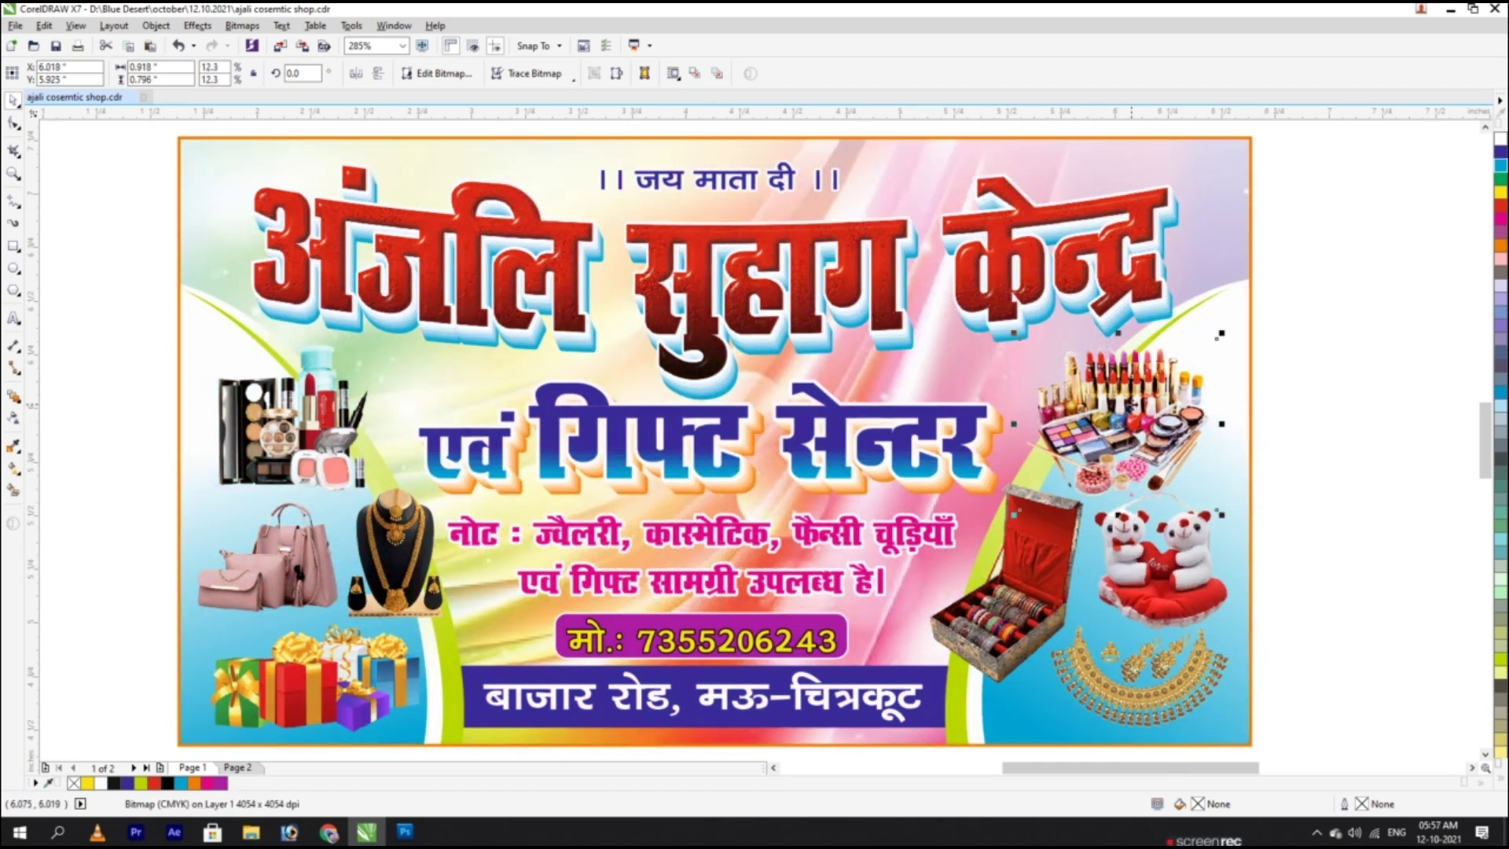
left_click_drag(1132, 405, 1124, 400)
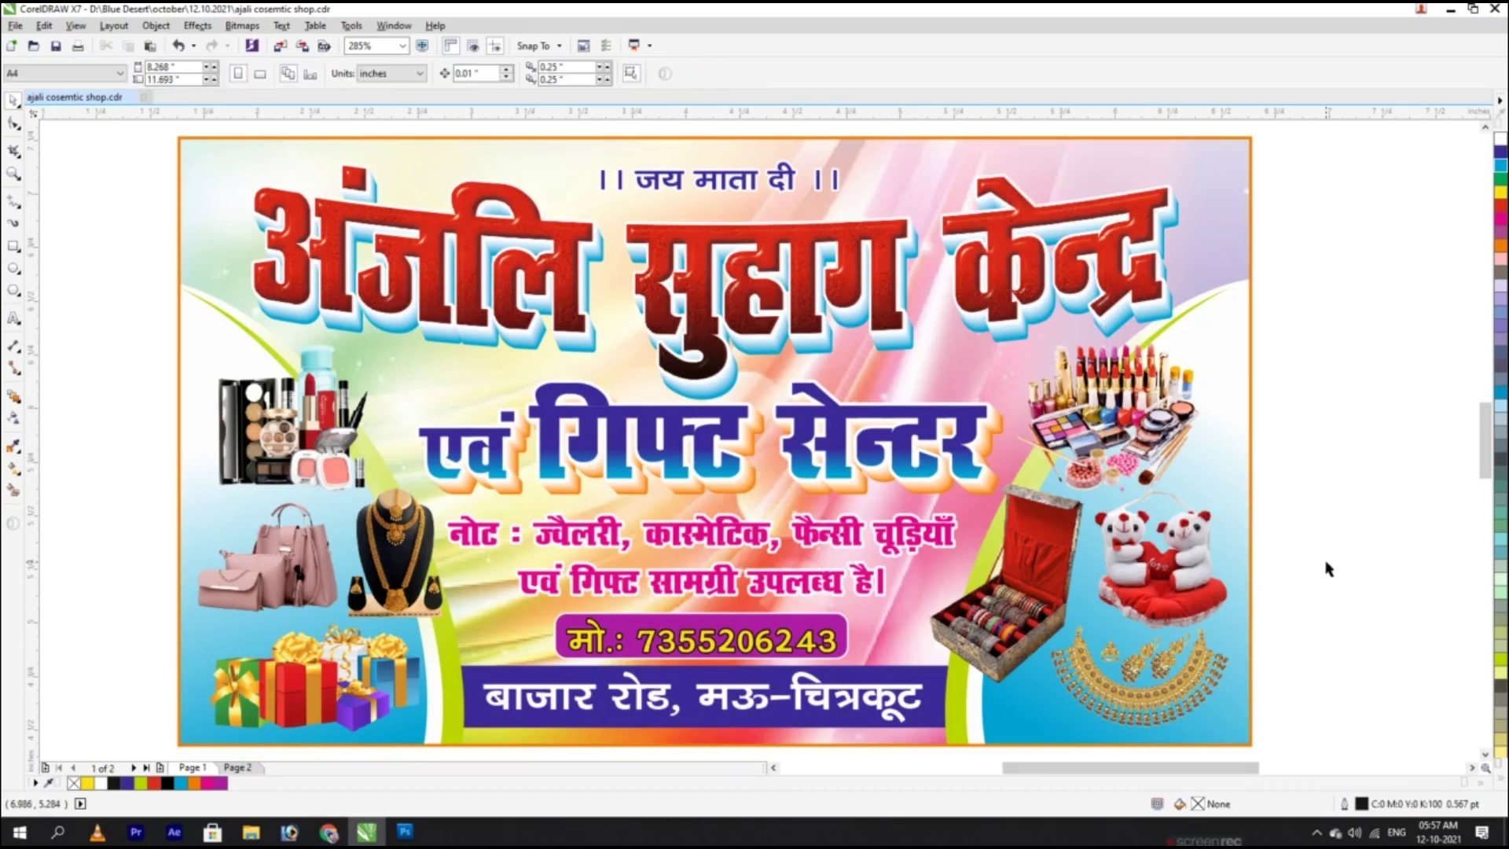
Step: Select the product pictures in the banner's side panels together
scroll(228, 389, "left", 1)
left_click(228, 389)
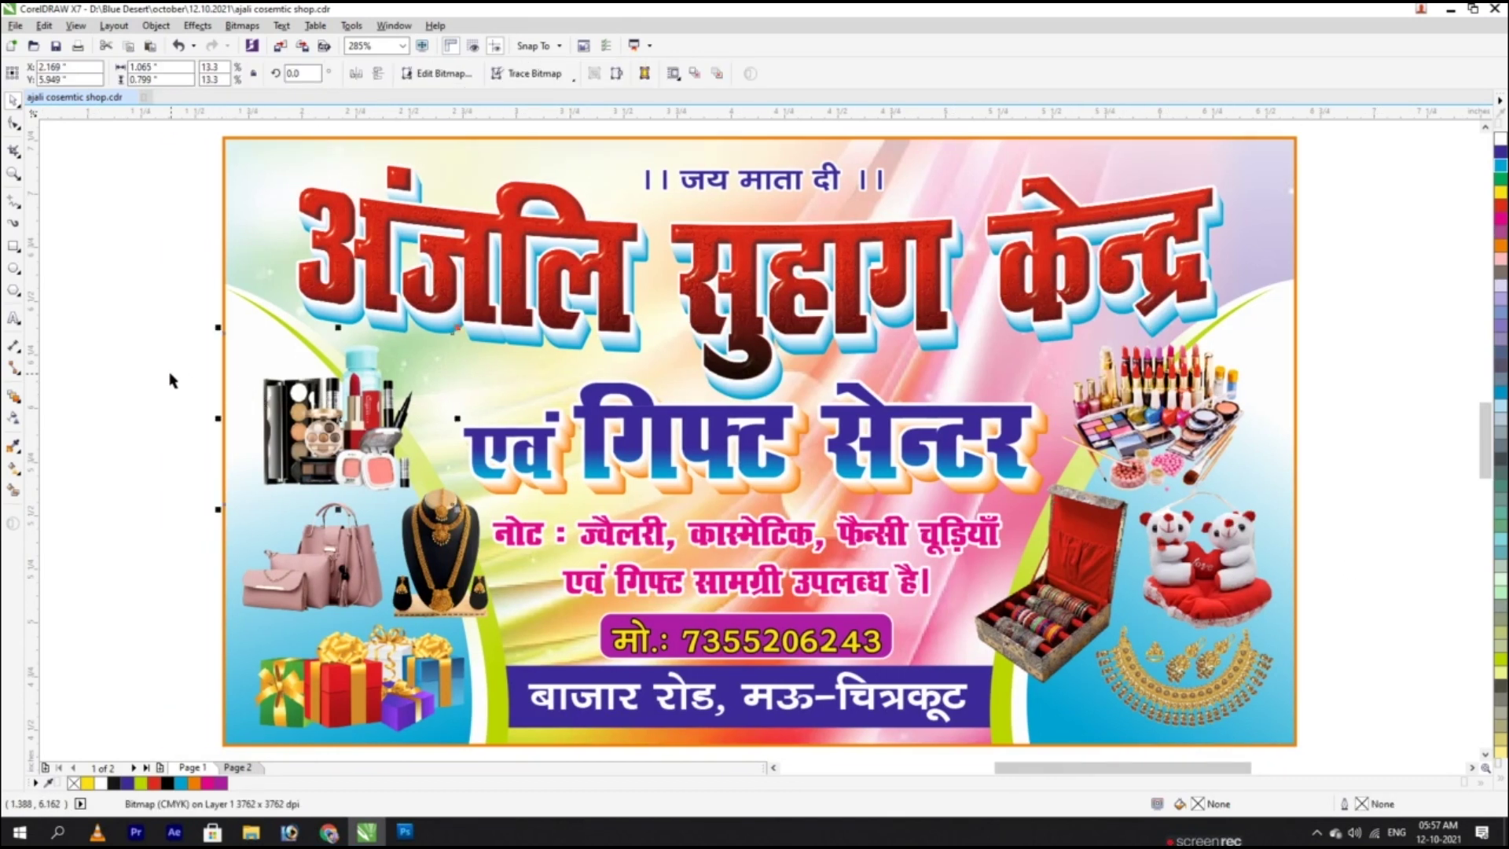
left_click(307, 445)
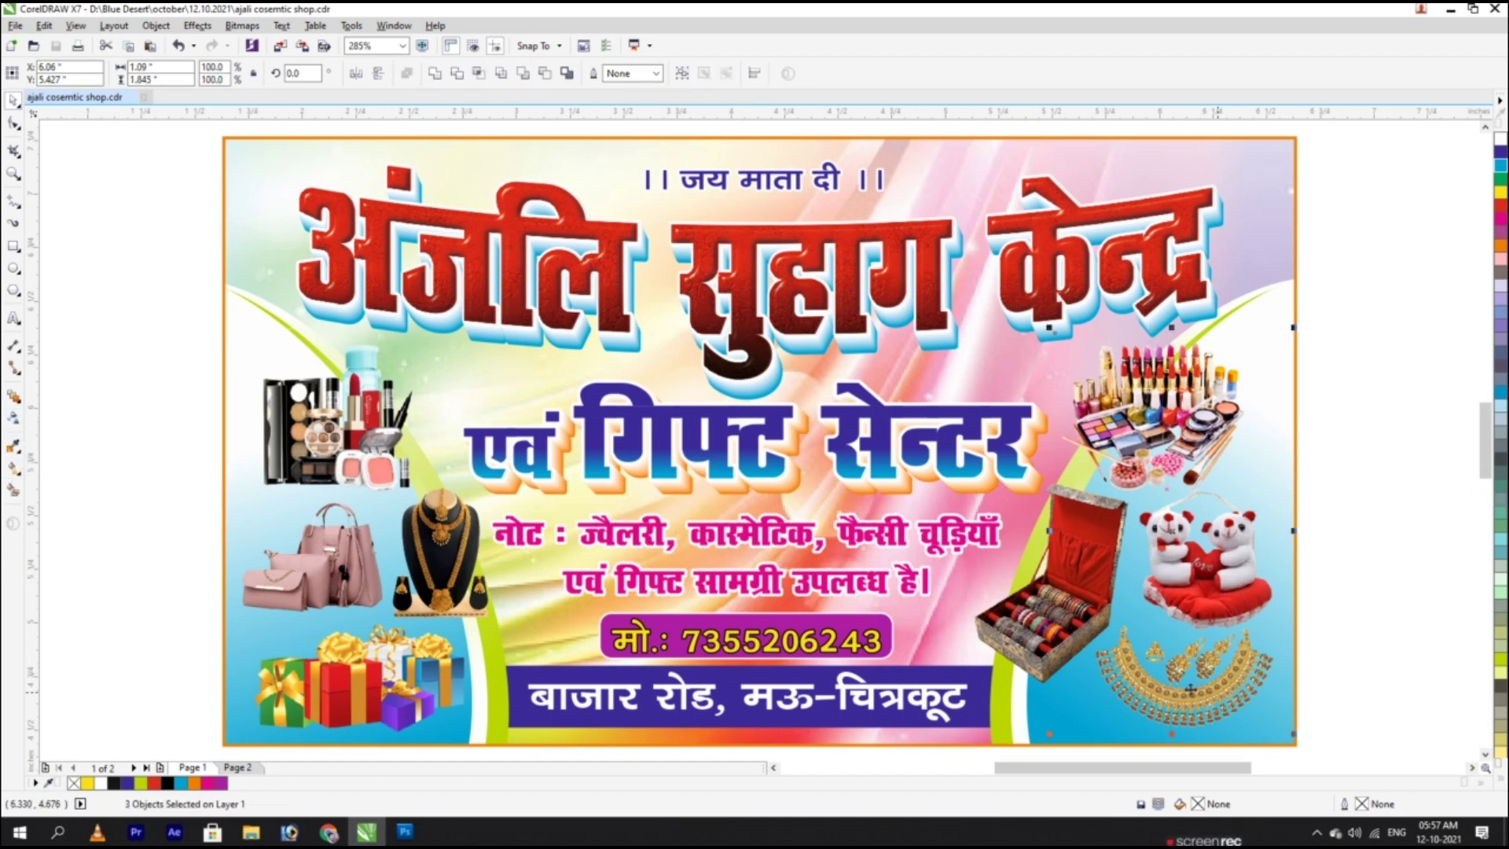
left_click(452, 542, "shift")
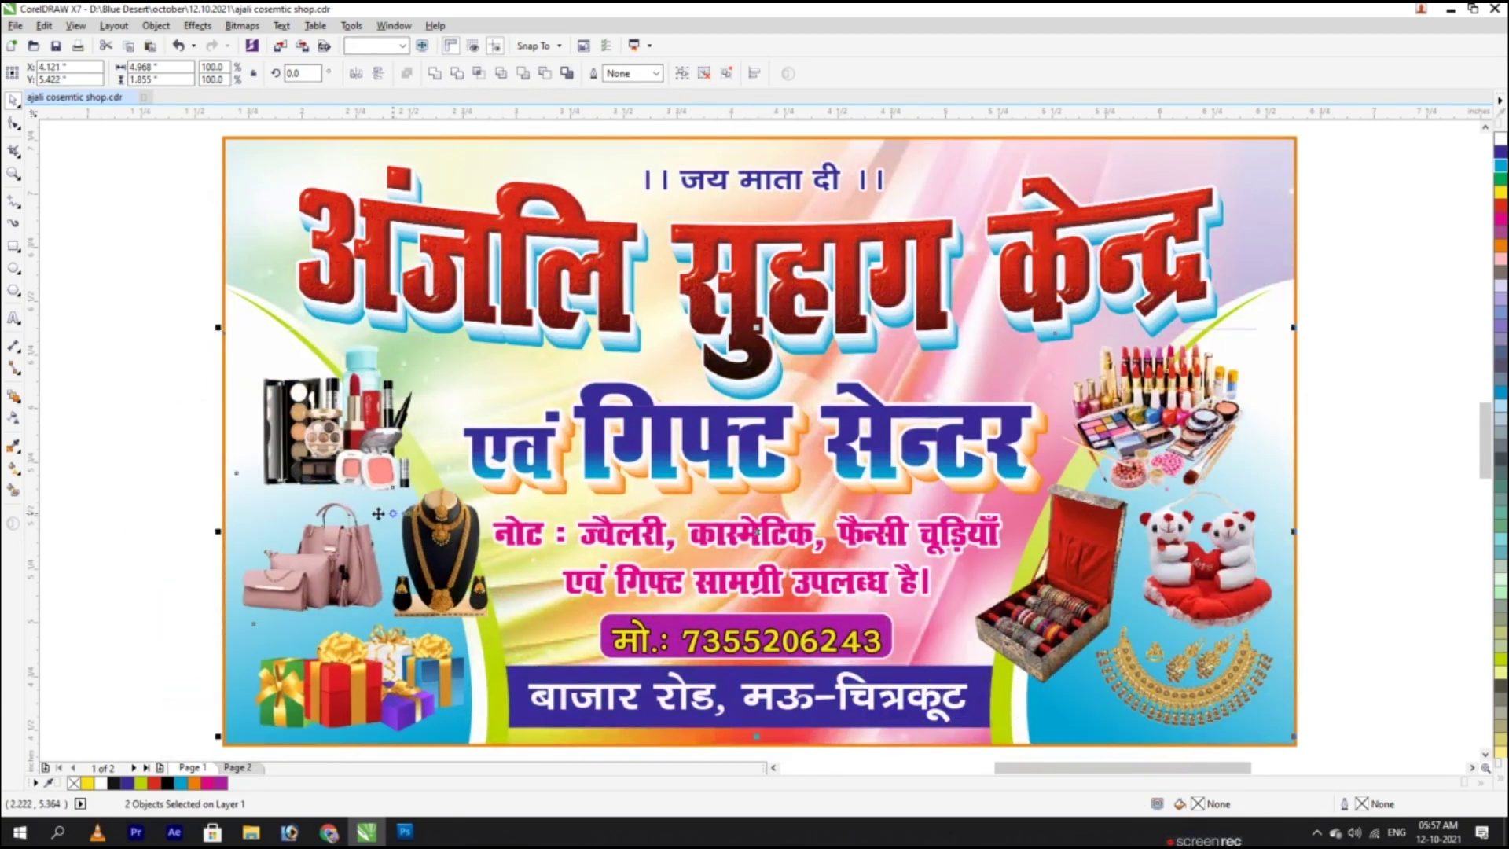